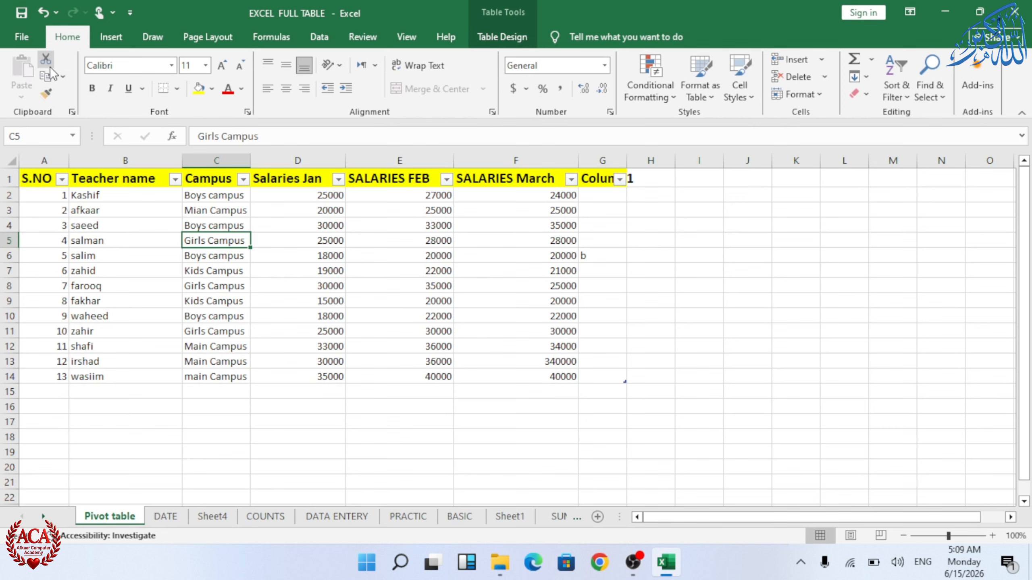
Step: Cut all data rows of the teacher salary table and paste them starting at cell J2
{"action": "left_click", "coordinate": [211, 258]}
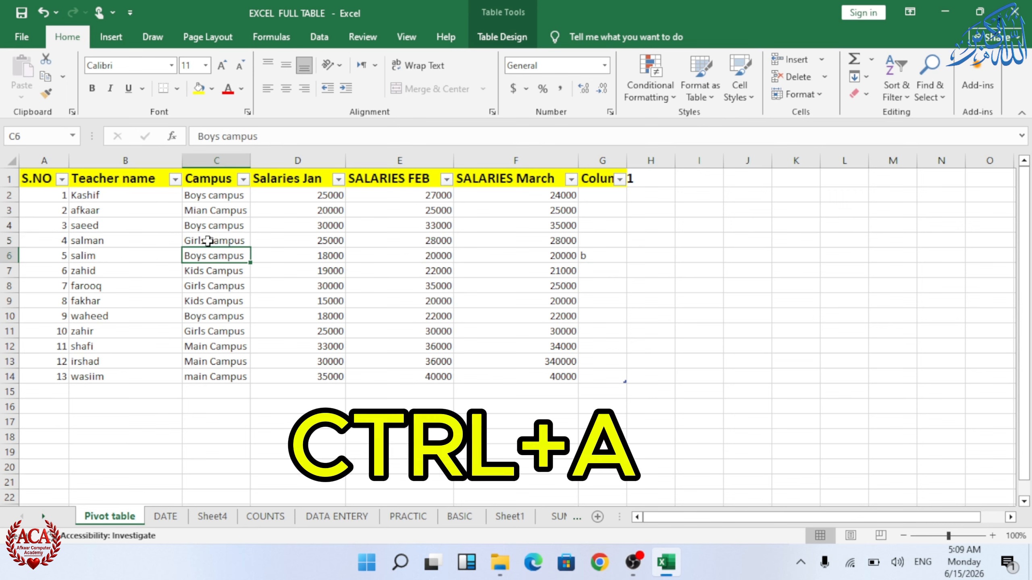
{"action": "key", "text": "ctrl+a"}
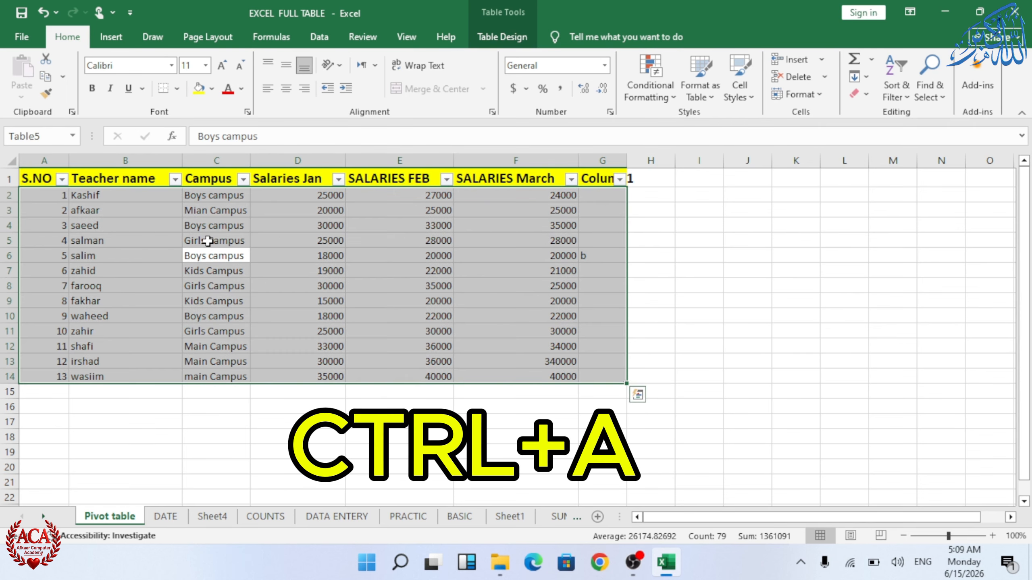
{"action": "left_click", "coordinate": [46, 62]}
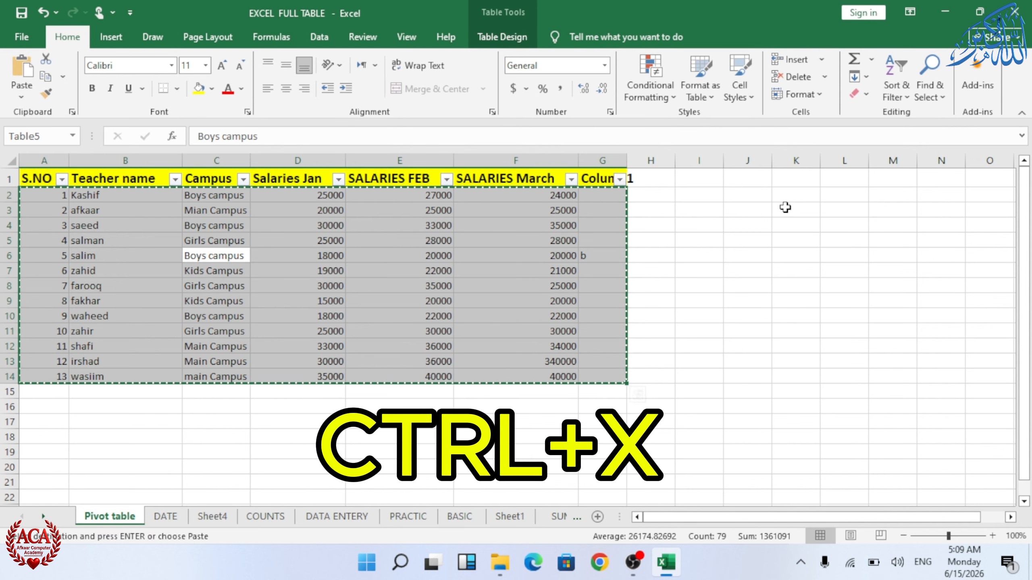
{"action": "left_click", "coordinate": [748, 194]}
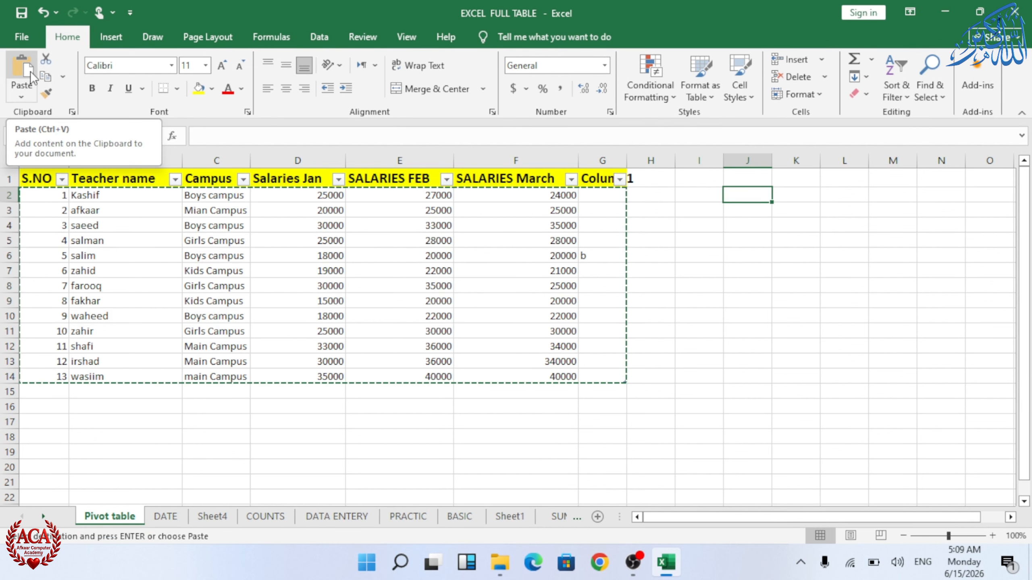
{"action": "key", "text": "ctrl+v"}
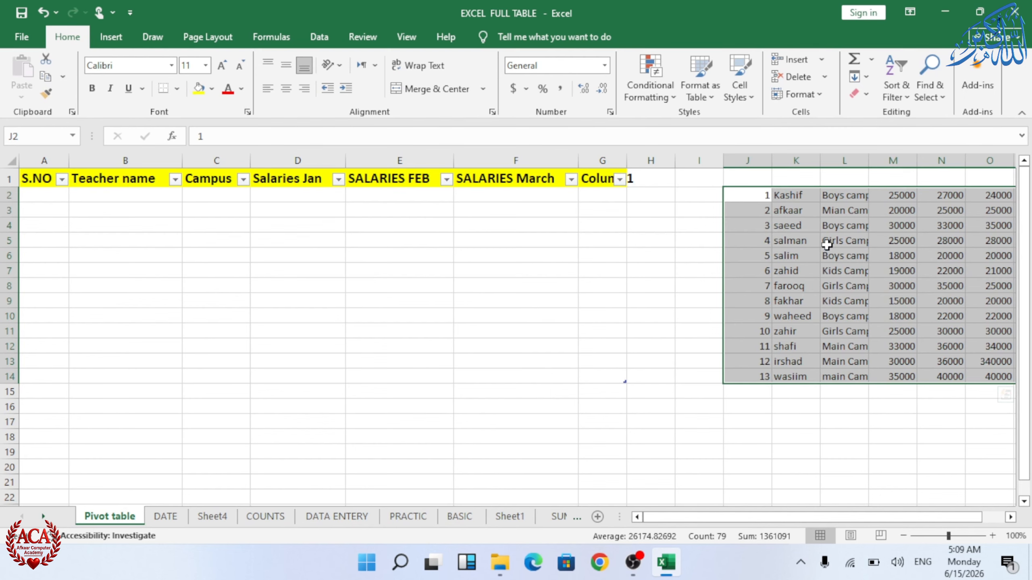
Step: Undo the move of the table data and clear the pending cut selection
{"action": "key", "text": "ctrl+z"}
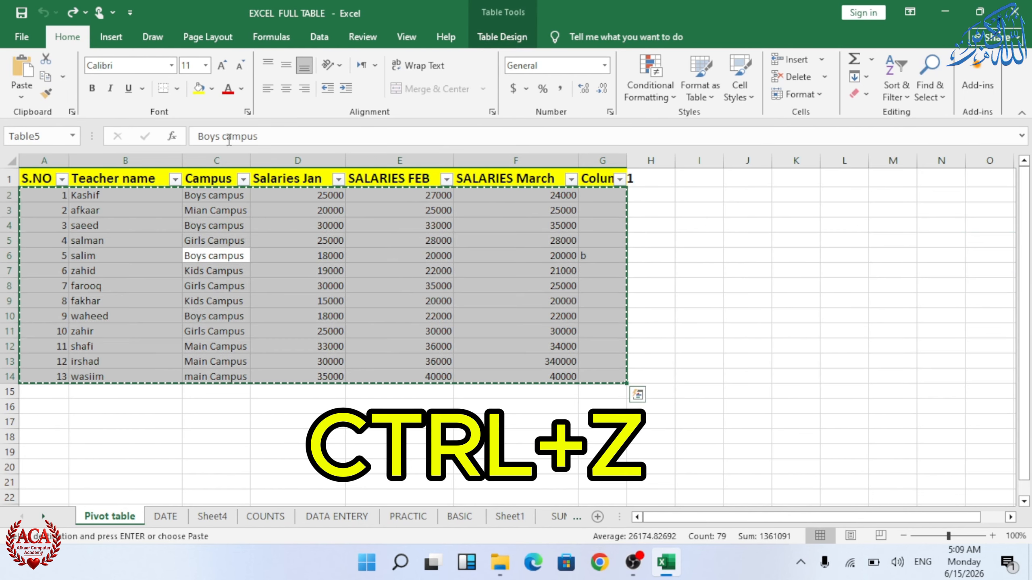
{"action": "key", "text": "Escape"}
{"action": "left_click", "coordinate": [695, 240]}
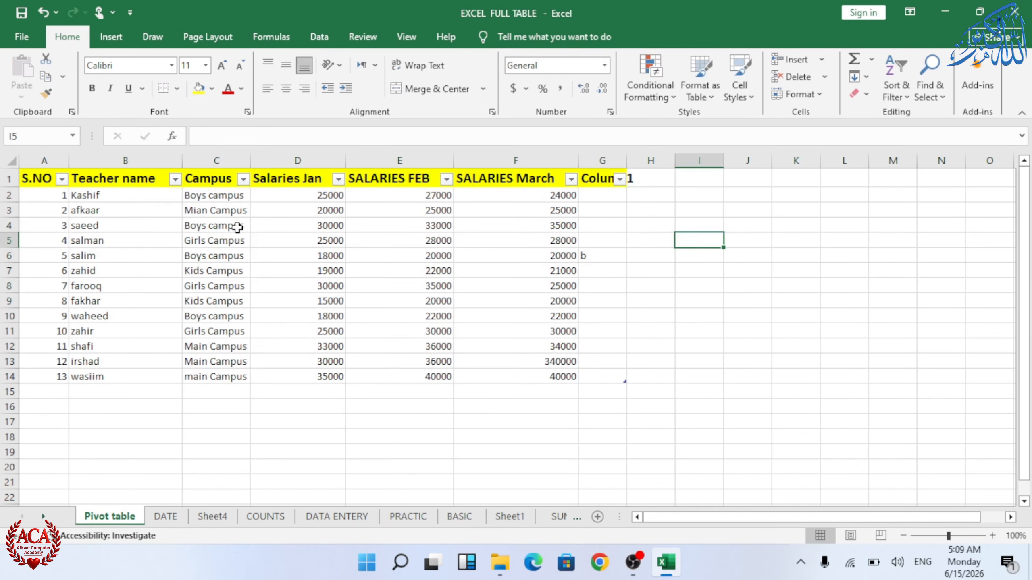
Step: Copy all data rows of the salary table to the cells starting at J2 and review the pasted copy
{"action": "left_click", "coordinate": [222, 238]}
{"action": "key", "text": "ctrl+a"}
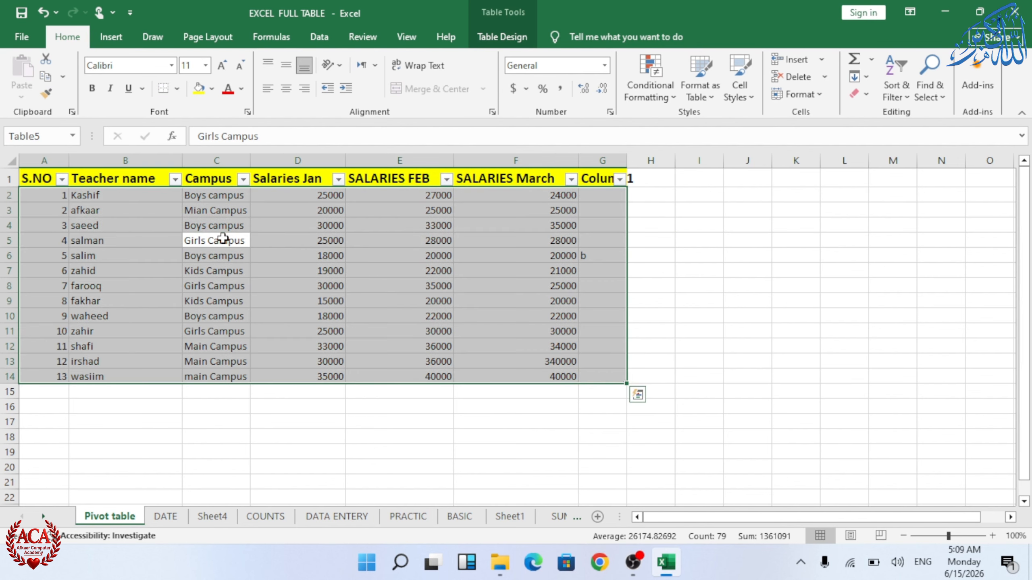
{"action": "left_click", "coordinate": [46, 79]}
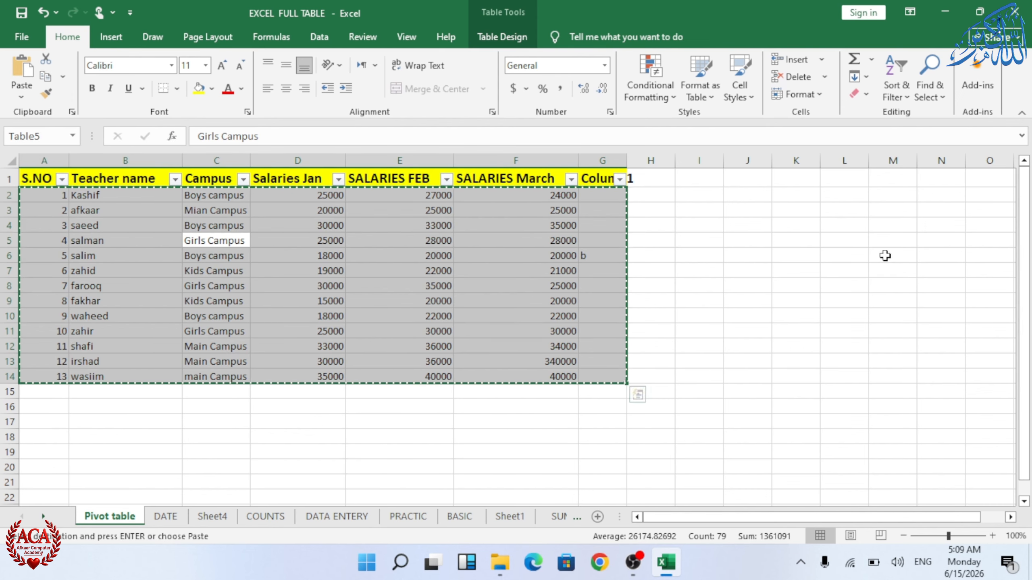
{"action": "left_click", "coordinate": [762, 191]}
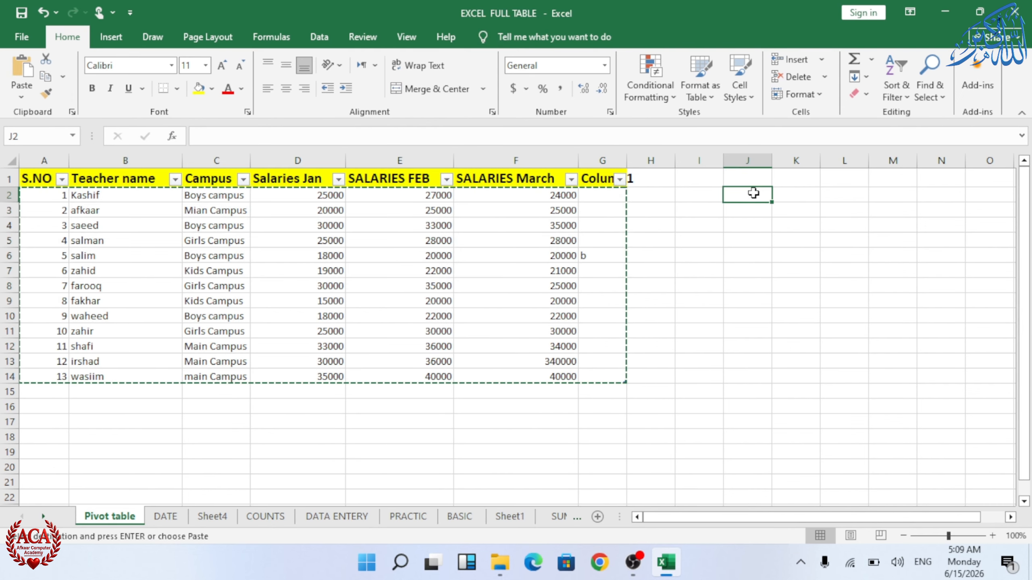
{"action": "key", "text": "ctrl+v"}
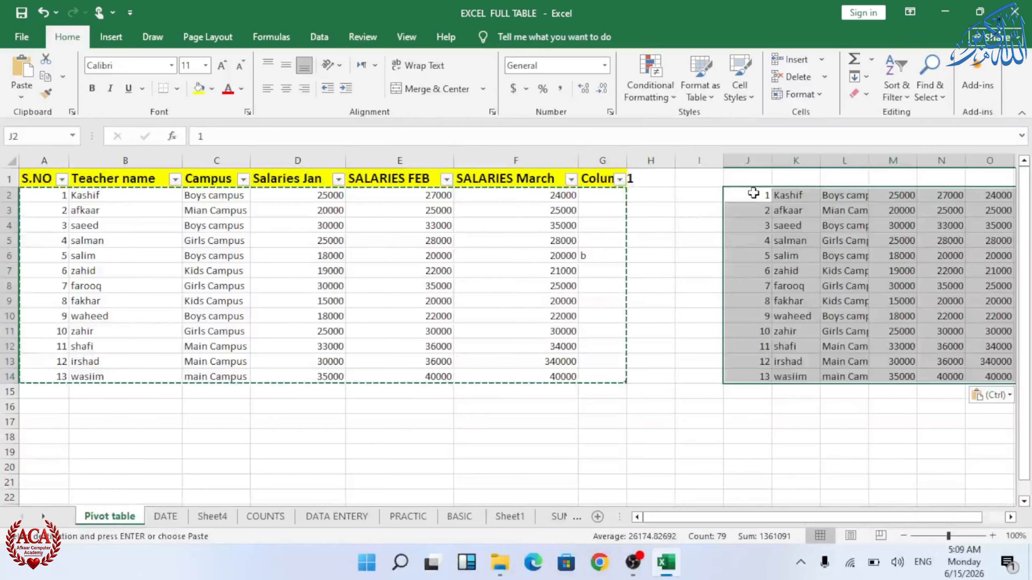
{"action": "scroll", "coordinate": [864, 417], "scroll_direction": "right", "scroll_amount": 5}
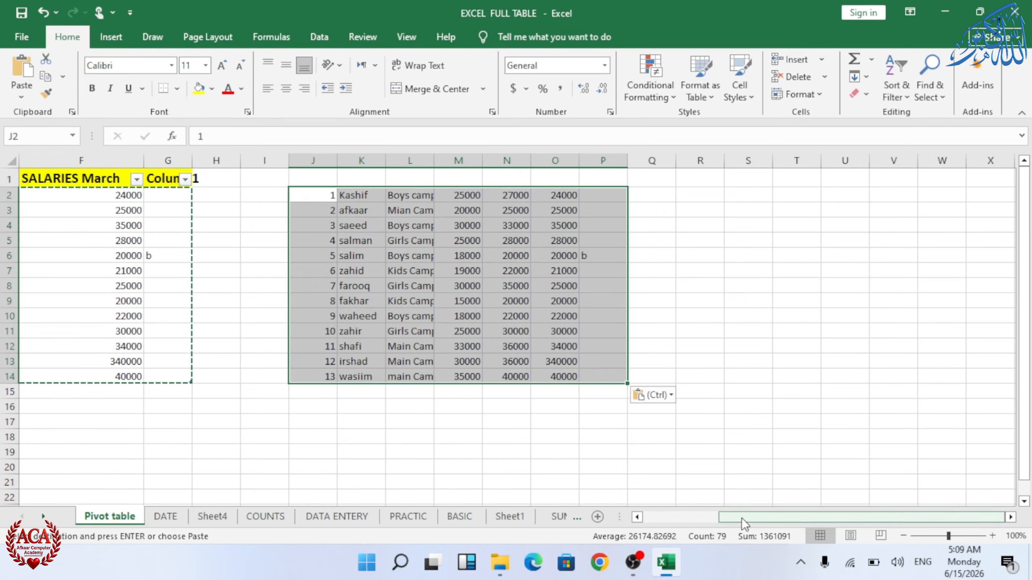
{"action": "left_click", "coordinate": [711, 518]}
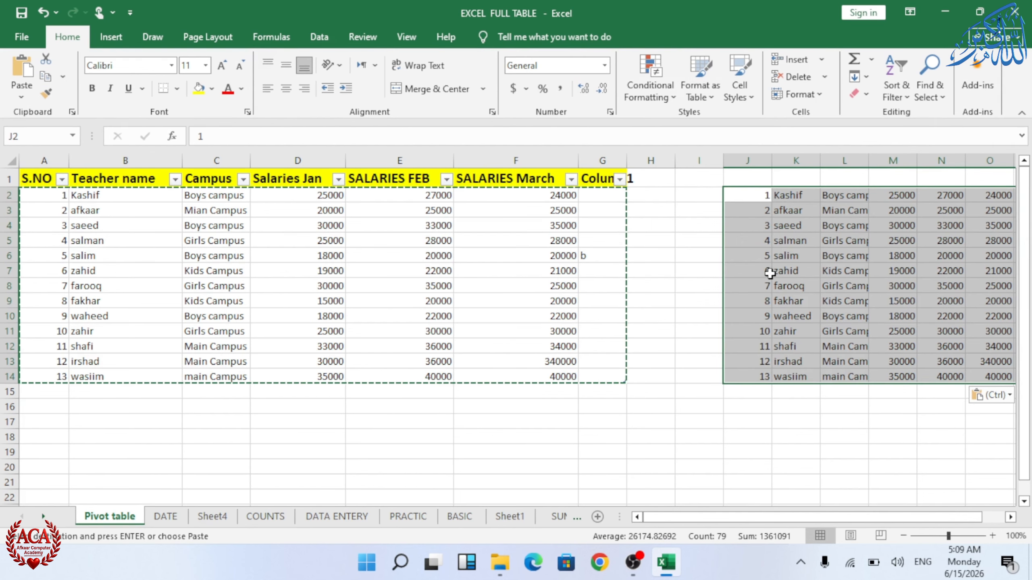
Step: Undo the pasted copy of the table data and clear the copy selection
{"action": "key", "text": "ctrl+z"}
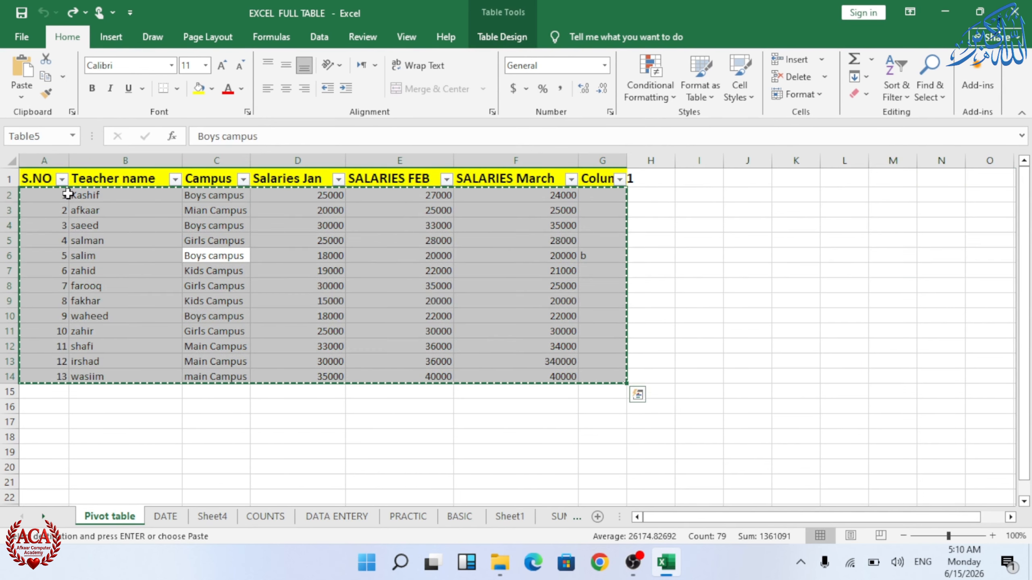
{"action": "left_click", "coordinate": [301, 144]}
{"action": "left_click", "coordinate": [216, 255]}
Step: Fill the S.NO cells A2:A14 with yellow and the SALARIES March cells F2:F14 with green
{"action": "left_click_drag", "start_coordinate": [58, 195], "coordinate": [45, 376]}
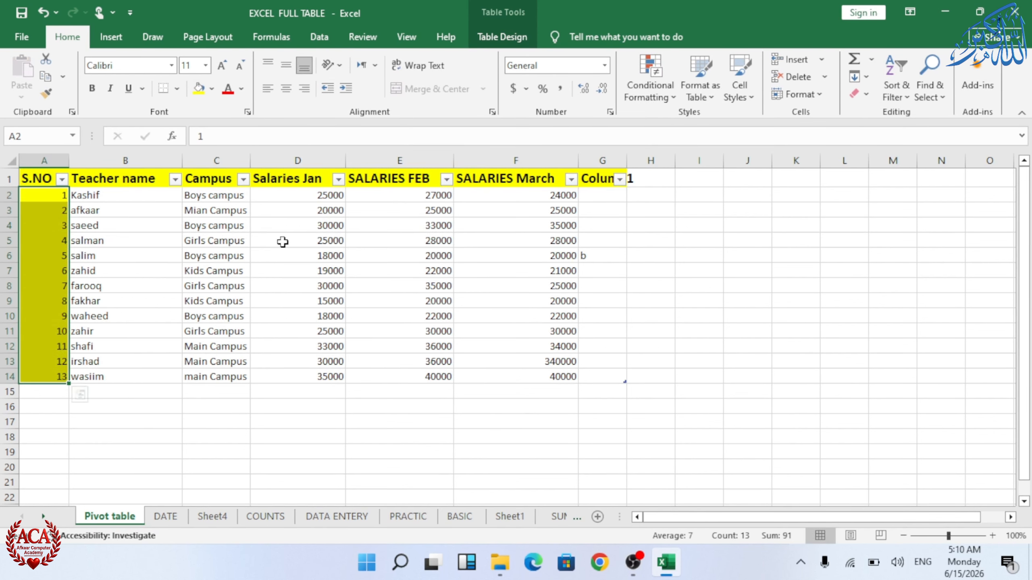
{"action": "left_click_drag", "start_coordinate": [560, 198], "coordinate": [568, 377]}
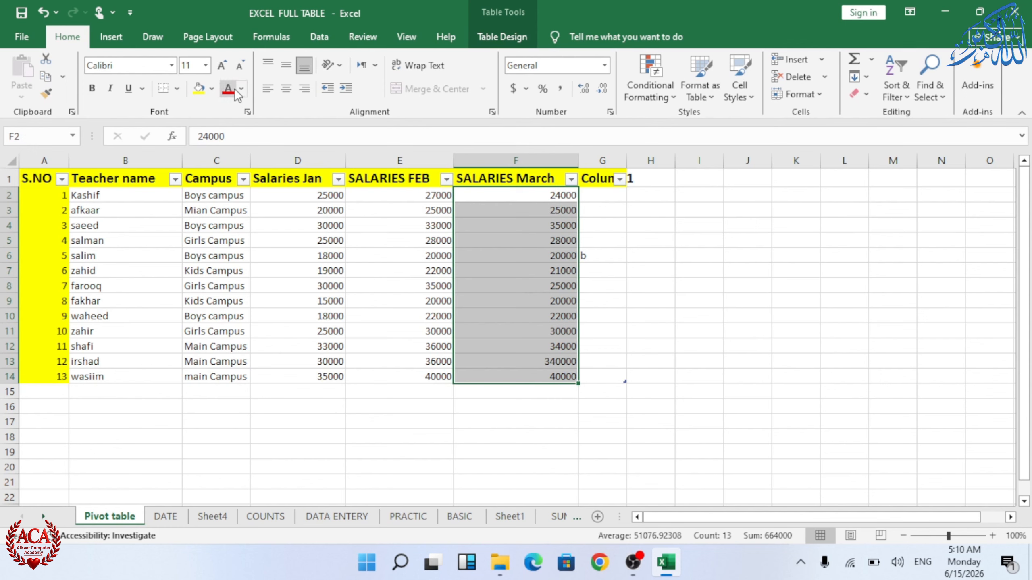
{"action": "left_click", "coordinate": [212, 88]}
{"action": "left_click", "coordinate": [304, 309]}
{"action": "left_click", "coordinate": [214, 198]}
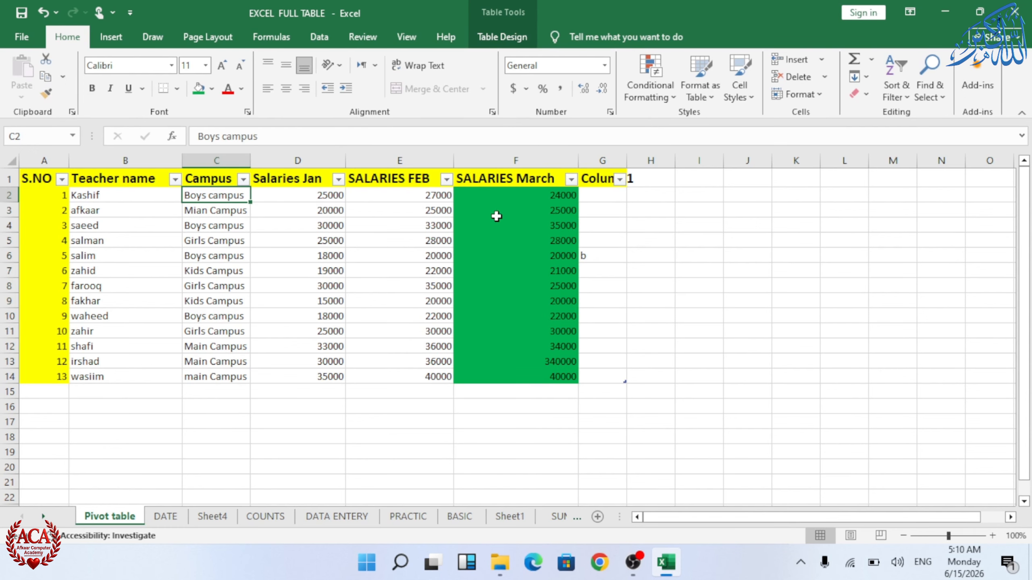
Step: Increase the font size of the SALARIES March values in F2:F14 by three increments
{"action": "left_click_drag", "start_coordinate": [554, 197], "coordinate": [560, 376]}
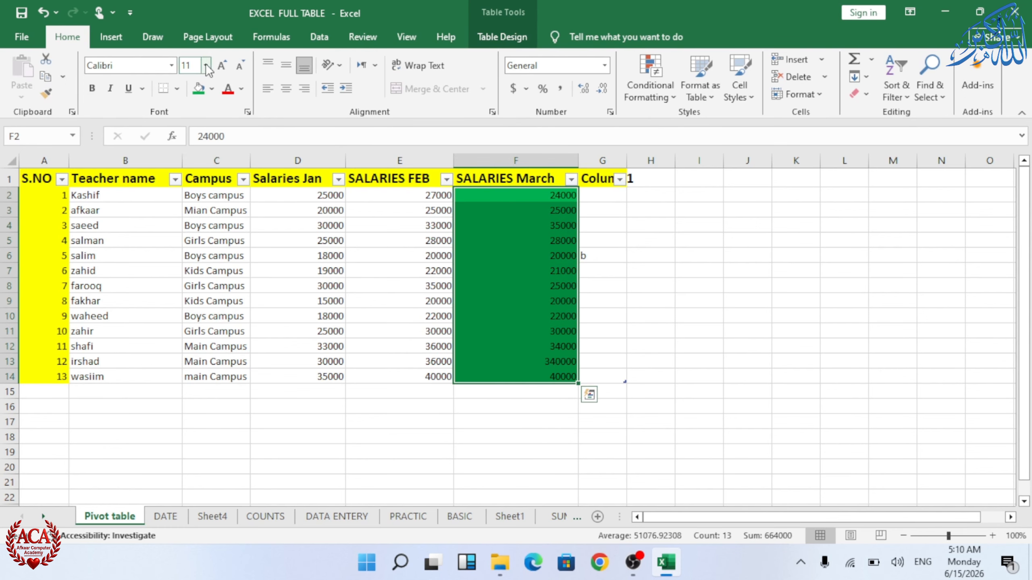
{"action": "left_click", "coordinate": [221, 65]}
{"action": "left_click", "coordinate": [222, 65]}
{"action": "left_click", "coordinate": [221, 65]}
{"action": "left_click", "coordinate": [73, 198]}
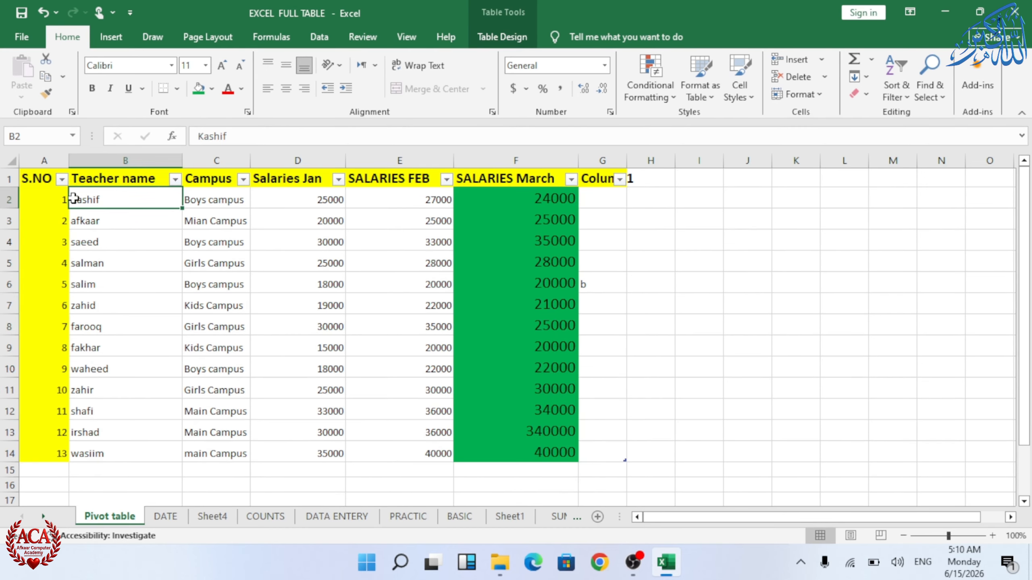
Step: Enlarge the S.NO values in A2:A14 to font size 18 and color their text red
{"action": "left_click_drag", "start_coordinate": [44, 198], "coordinate": [60, 451]}
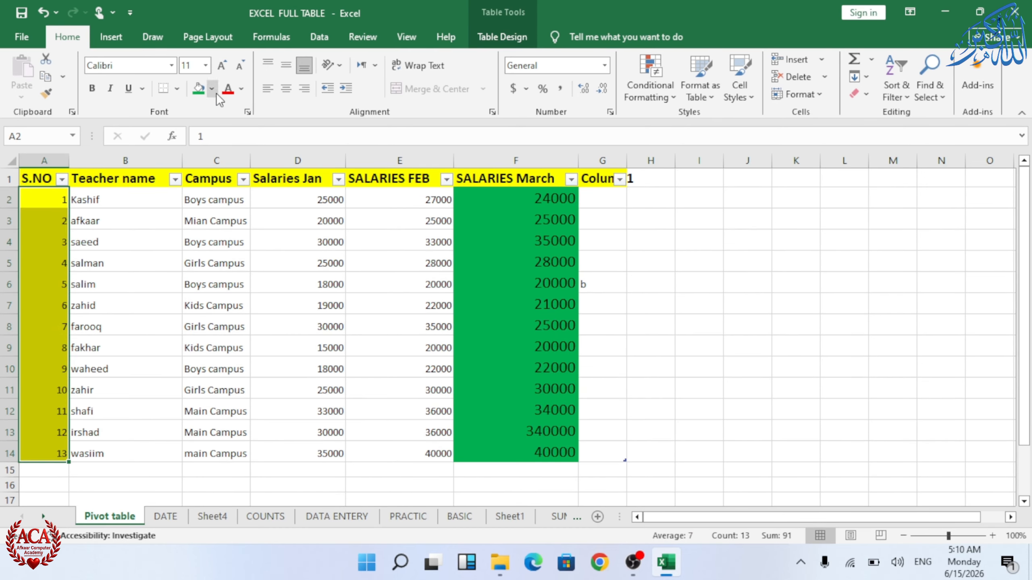
{"action": "left_click", "coordinate": [222, 66]}
{"action": "left_click", "coordinate": [221, 66]}
{"action": "left_click", "coordinate": [222, 66]}
{"action": "left_click", "coordinate": [221, 66]}
{"action": "left_click", "coordinate": [230, 90]}
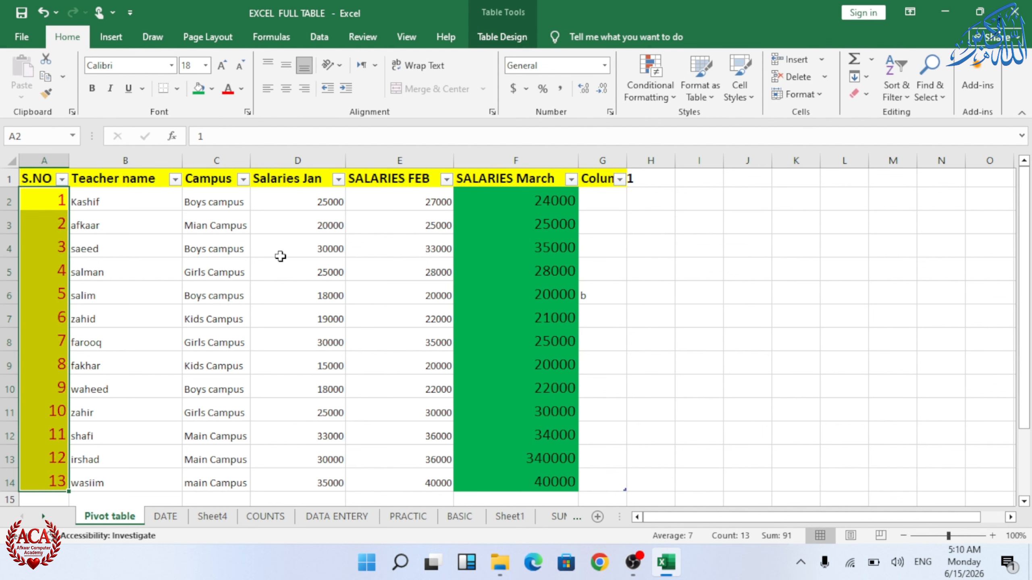
Step: Set the font color of the Teacher name, Campus and Salaries Jan headers to blue
{"action": "left_click_drag", "start_coordinate": [100, 176], "coordinate": [292, 179]}
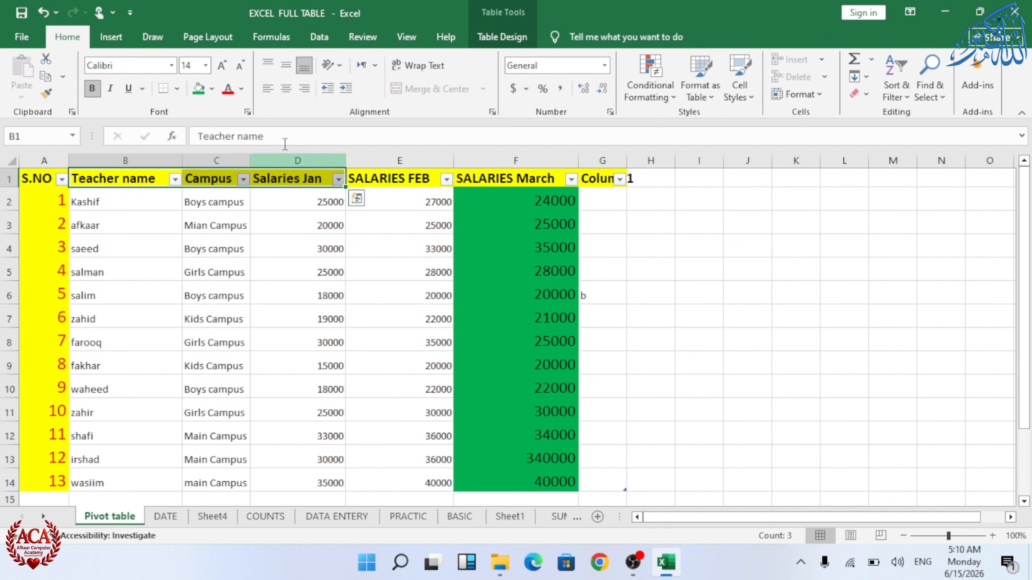
{"action": "left_click", "coordinate": [241, 89]}
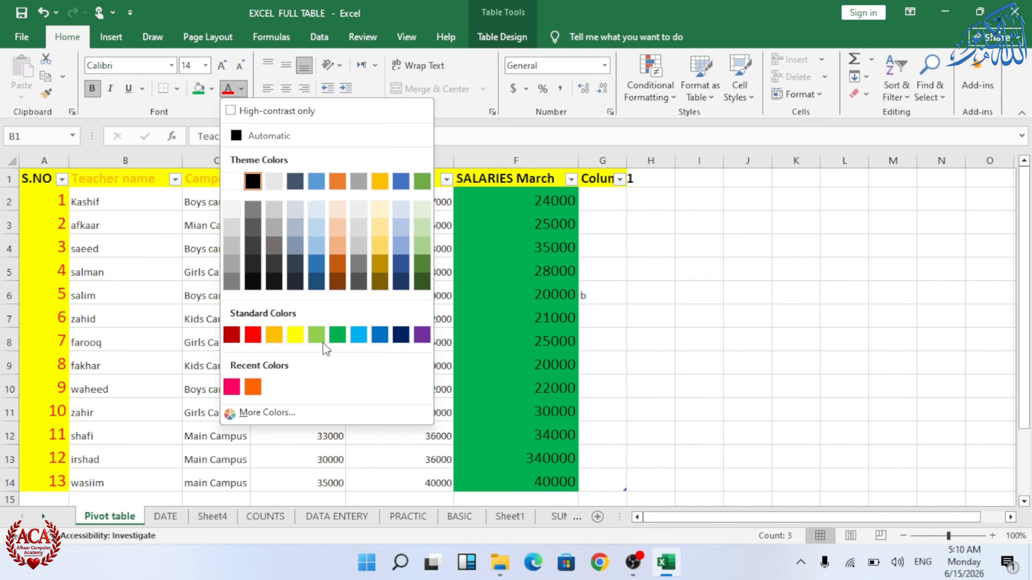
{"action": "left_click", "coordinate": [380, 334]}
{"action": "left_click", "coordinate": [892, 292]}
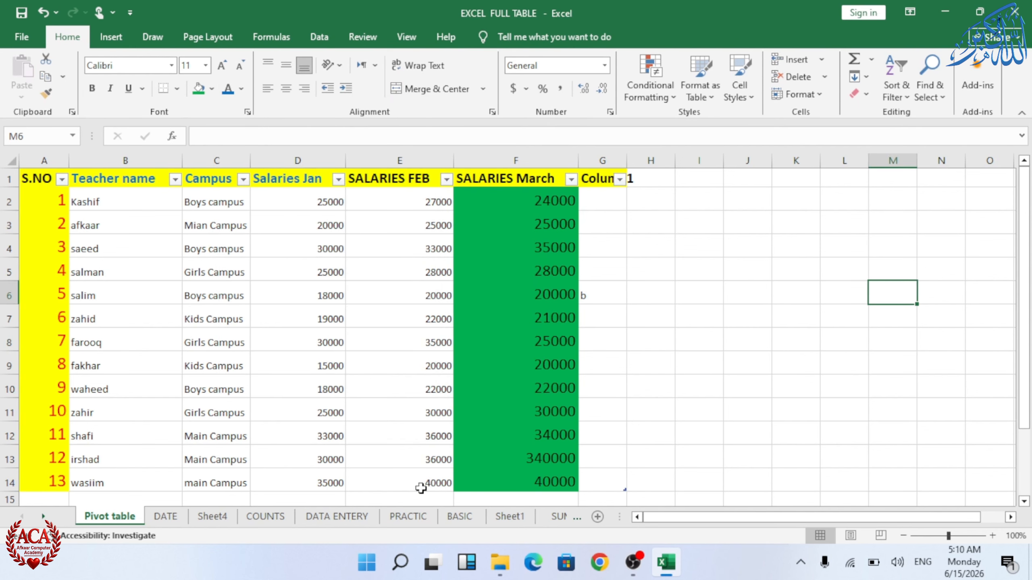
Step: Copy the range B2:E14 to the cells starting at J2 and fit column K to its contents
{"action": "mouse_move", "coordinate": [138, 210]}
{"action": "left_mouse_down"}
{"action": "mouse_move", "coordinate": [338, 233]}
{"action": "mouse_move", "coordinate": [365, 407]}
{"action": "mouse_move", "coordinate": [359, 481]}
{"action": "left_mouse_up"}
{"action": "key", "text": "ctrl+c"}
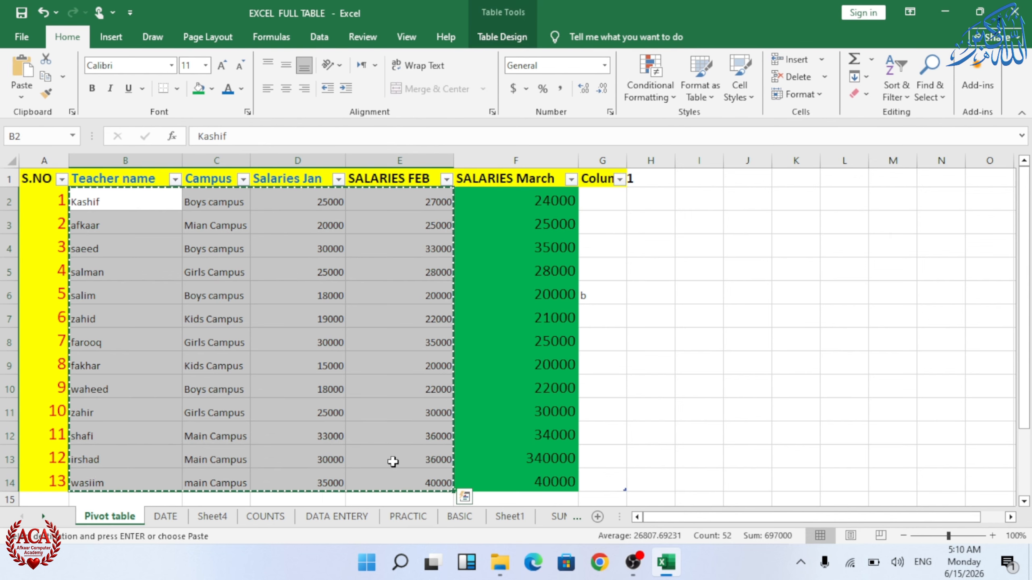
{"action": "left_click", "coordinate": [755, 204]}
{"action": "key", "text": "ctrl+v"}
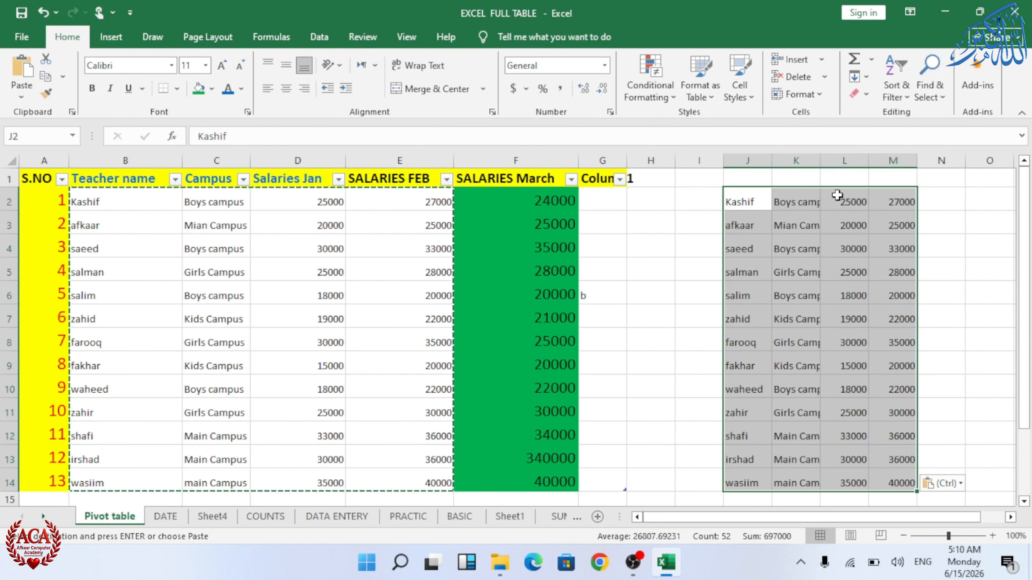
{"action": "left_click", "coordinate": [403, 200]}
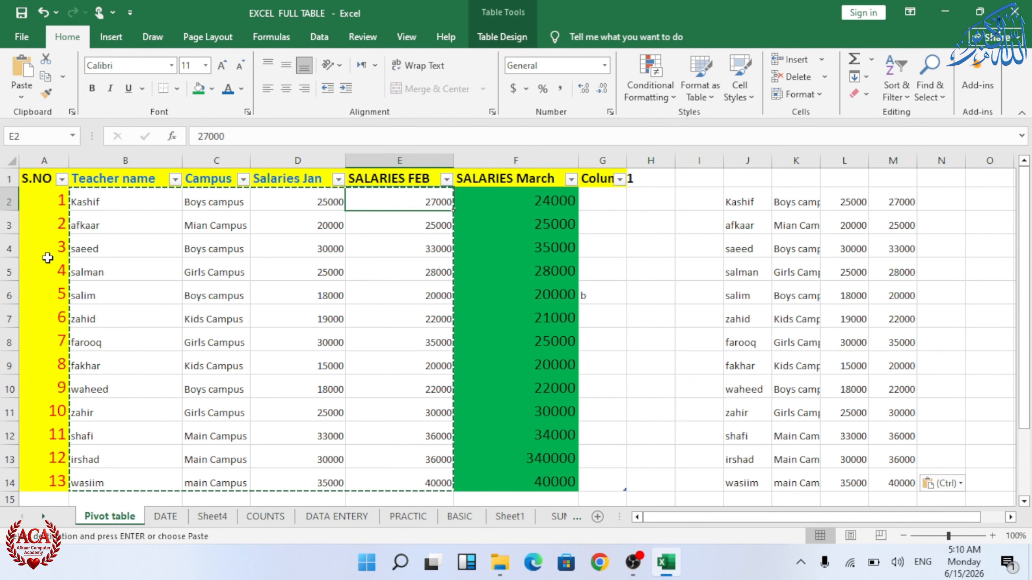
{"action": "double_click", "coordinate": [823, 162]}
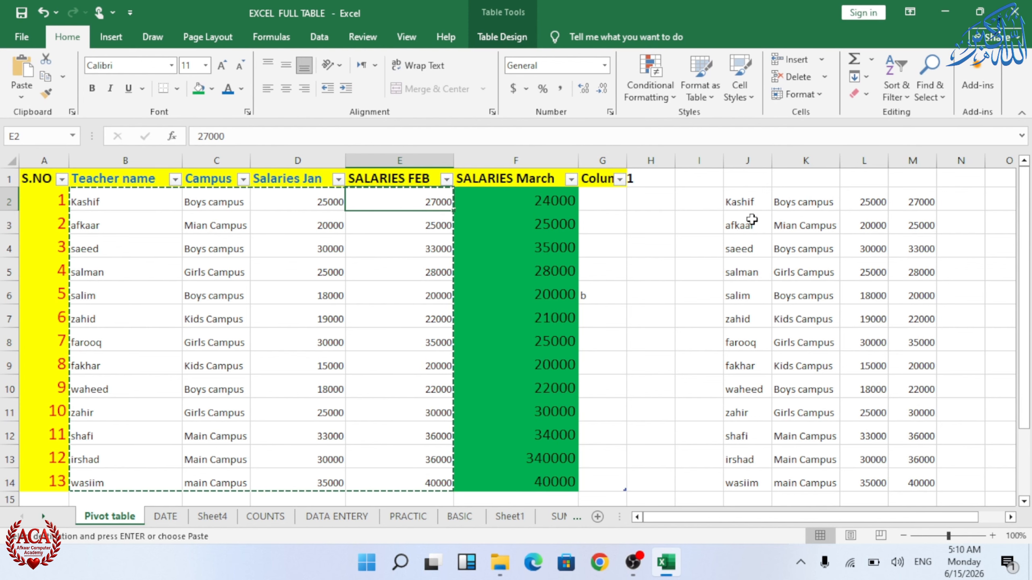
Step: Format cells J2:L2 with a green fill and bold text at font size 16
{"action": "left_click_drag", "start_coordinate": [743, 202], "coordinate": [870, 201]}
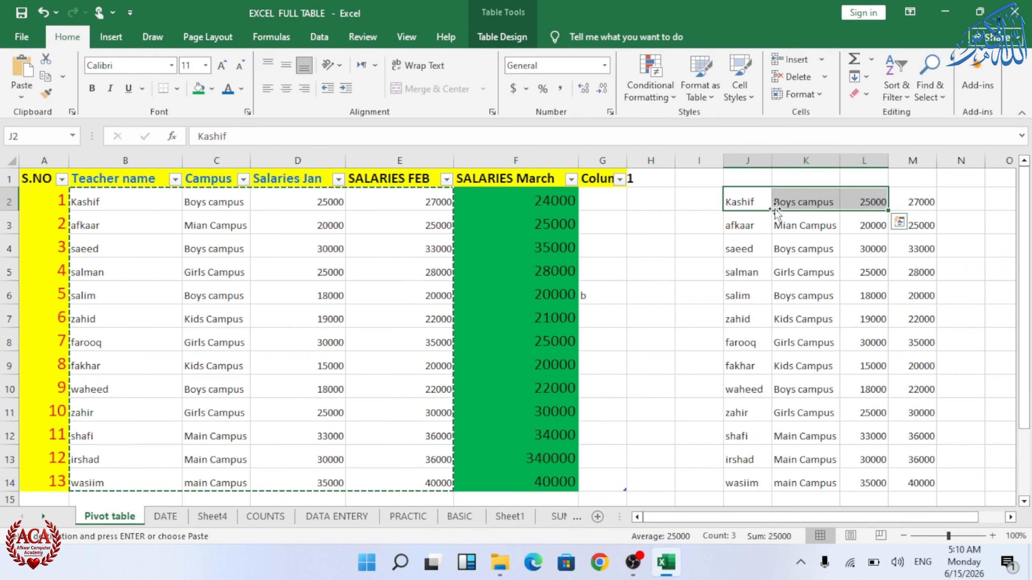
{"action": "left_click", "coordinate": [198, 87]}
{"action": "left_click", "coordinate": [225, 68]}
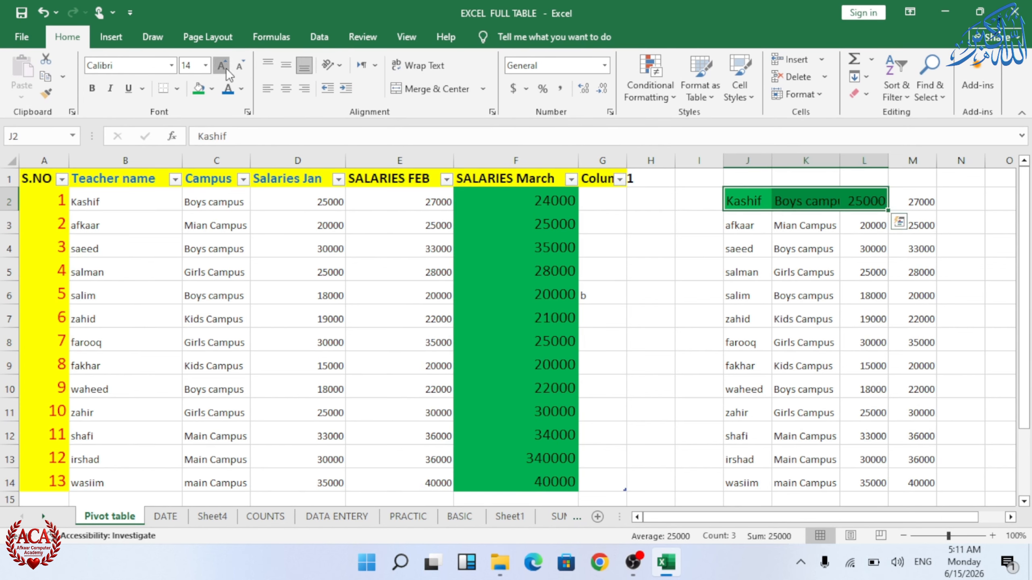
{"action": "left_click", "coordinate": [225, 68]}
{"action": "left_click", "coordinate": [226, 67]}
{"action": "left_click", "coordinate": [92, 89]}
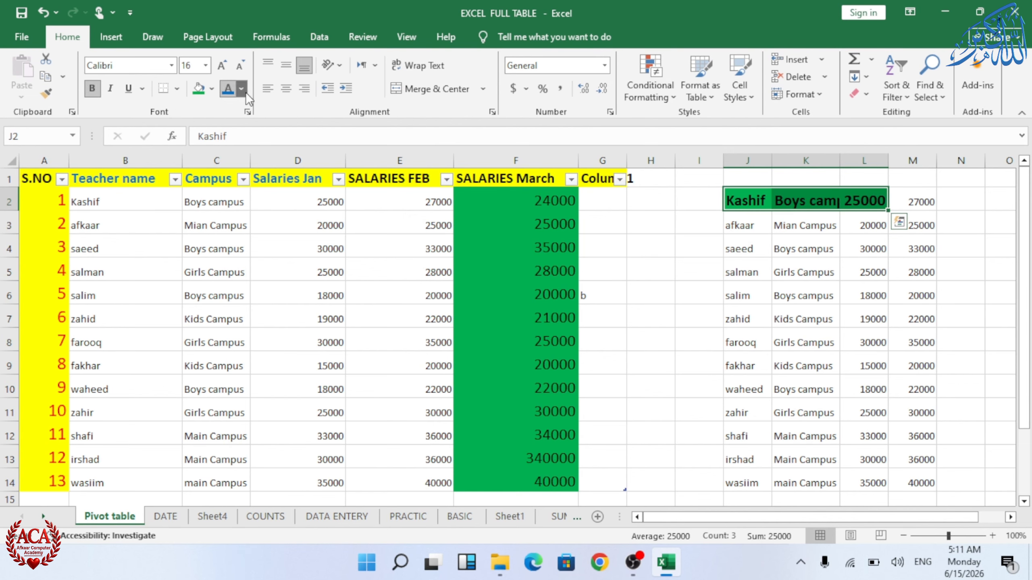
{"action": "left_click", "coordinate": [244, 91]}
{"action": "left_click", "coordinate": [554, 157]}
Step: Undo the fill, font size and bold changes made to cells J2:L2
{"action": "key", "text": "ctrl+z"}
{"action": "key", "text": "ctrl+z"}
{"action": "key", "text": "ctrl+z"}
{"action": "key", "text": "ctrl+z"}
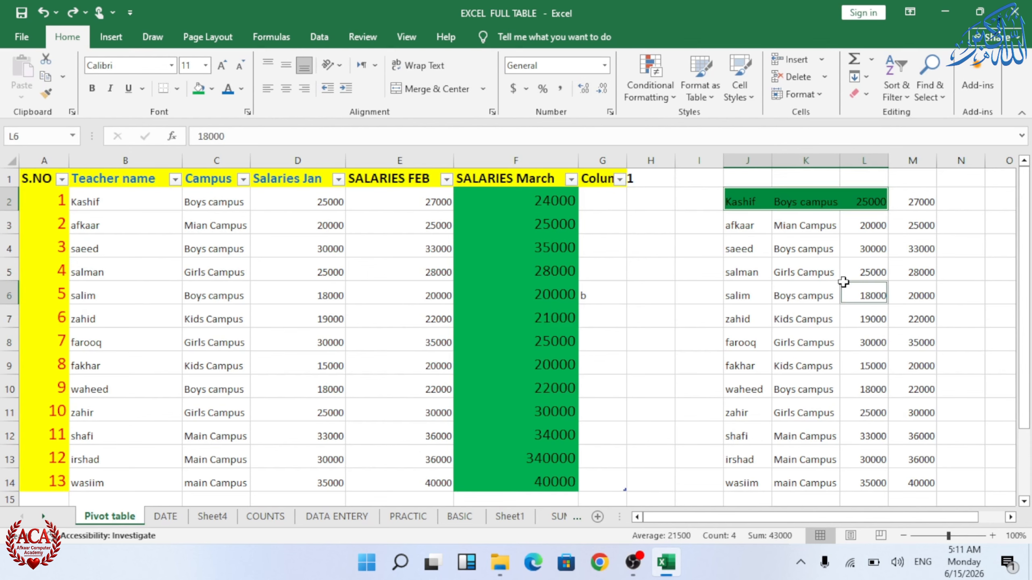
{"action": "left_click", "coordinate": [892, 265]}
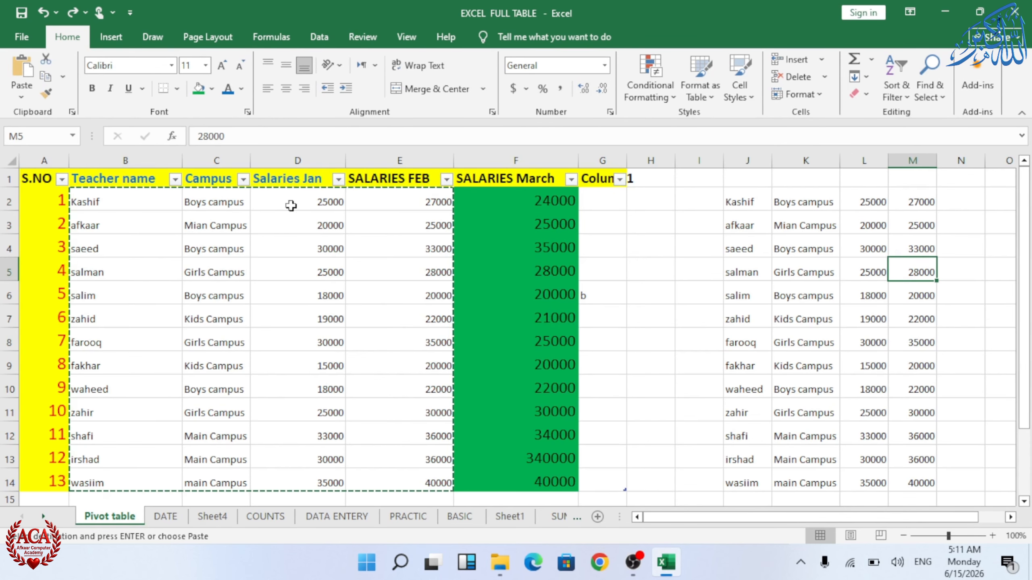
Step: Apply the formatting of the Teacher name header to cells J2:M4 with Format Painter
{"action": "left_click", "coordinate": [142, 182]}
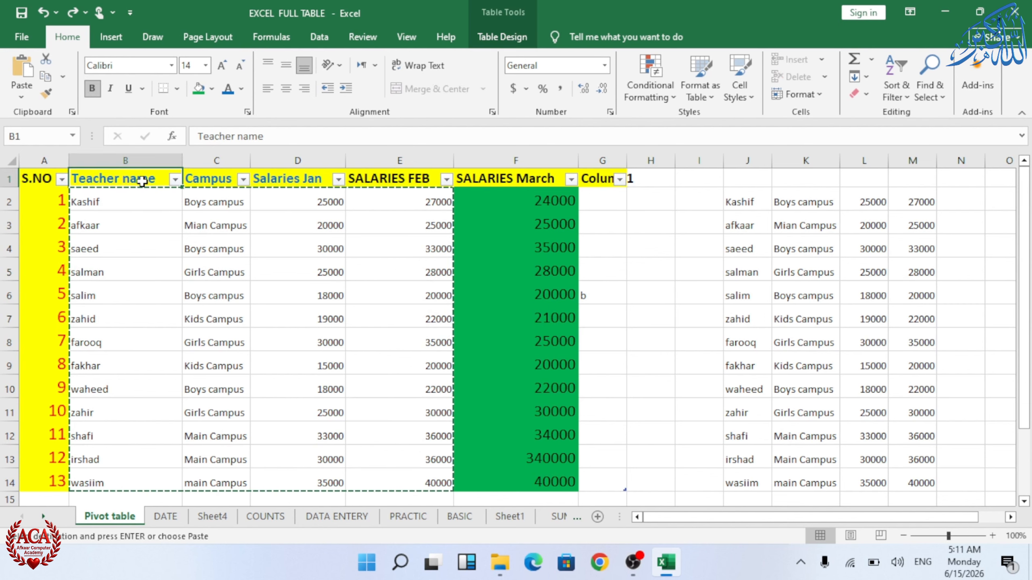
{"action": "left_click", "coordinate": [46, 95]}
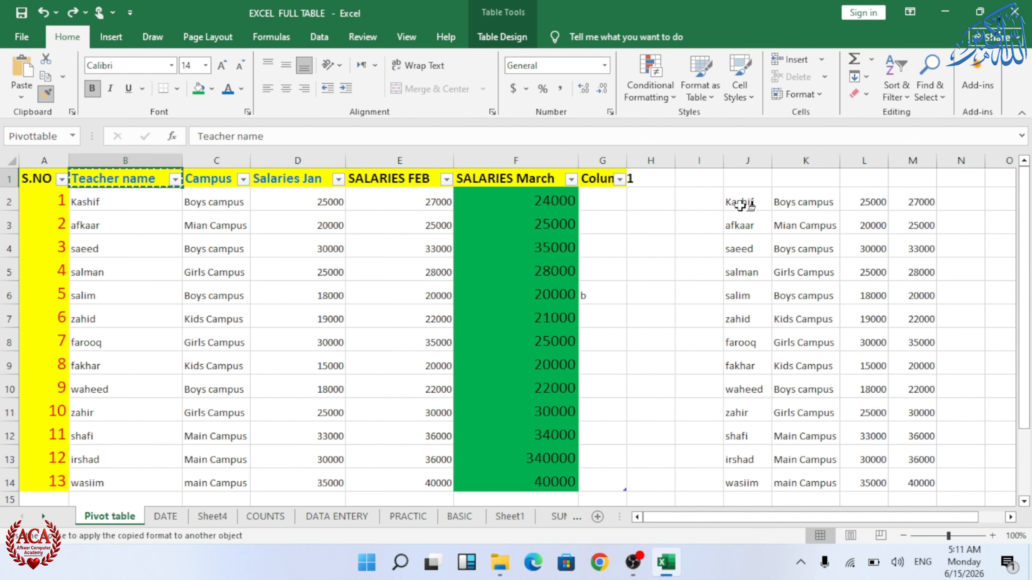
{"action": "mouse_move", "coordinate": [740, 205]}
{"action": "left_mouse_down"}
{"action": "mouse_move", "coordinate": [909, 212]}
{"action": "mouse_move", "coordinate": [908, 243]}
{"action": "left_mouse_up"}
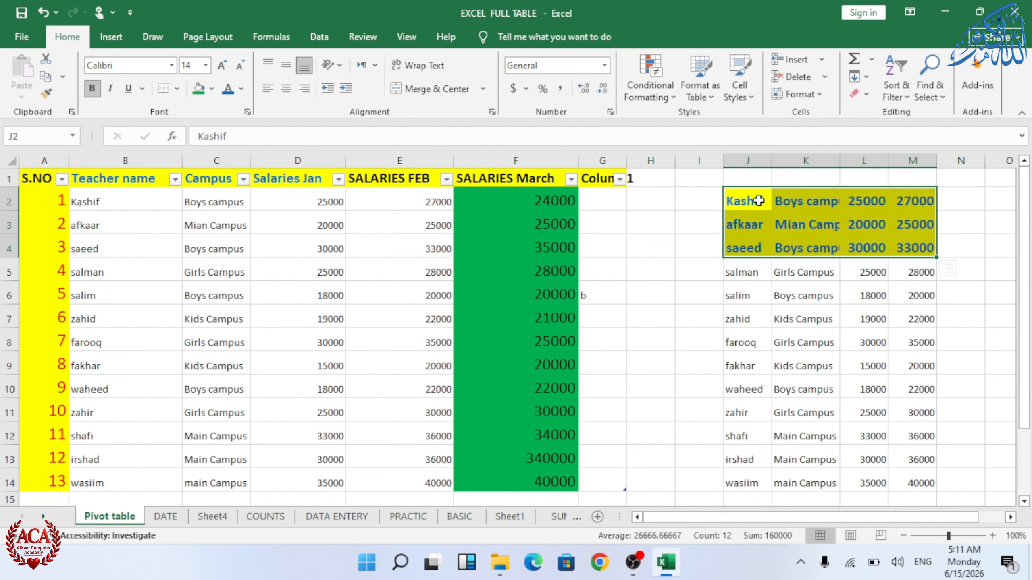
Step: Apply the formatting of cell F2 in the SALARIES March column to cells J5:M8 with Format Painter
{"action": "left_click", "coordinate": [526, 279]}
{"action": "left_click", "coordinate": [527, 201]}
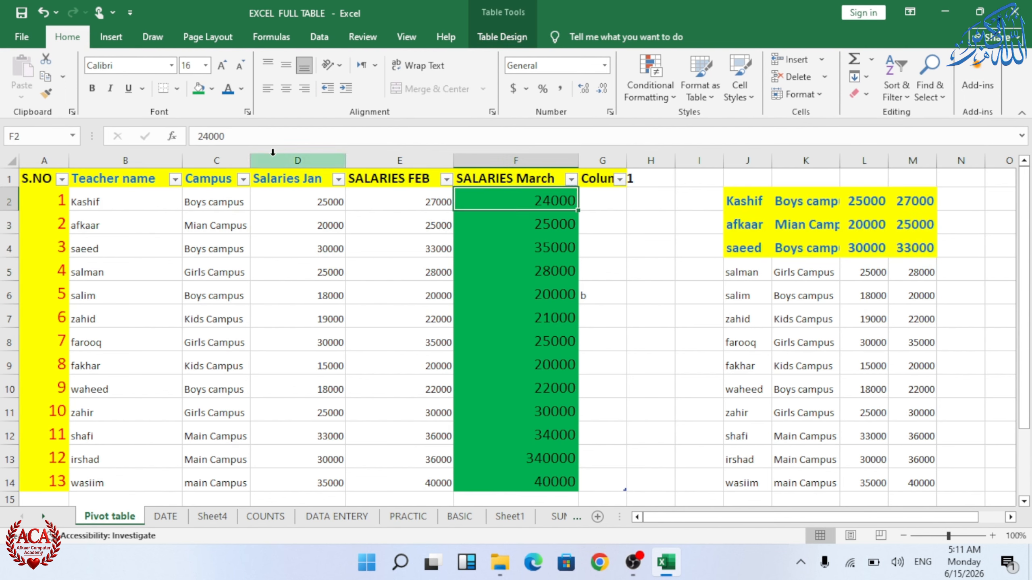
{"action": "left_click", "coordinate": [46, 94]}
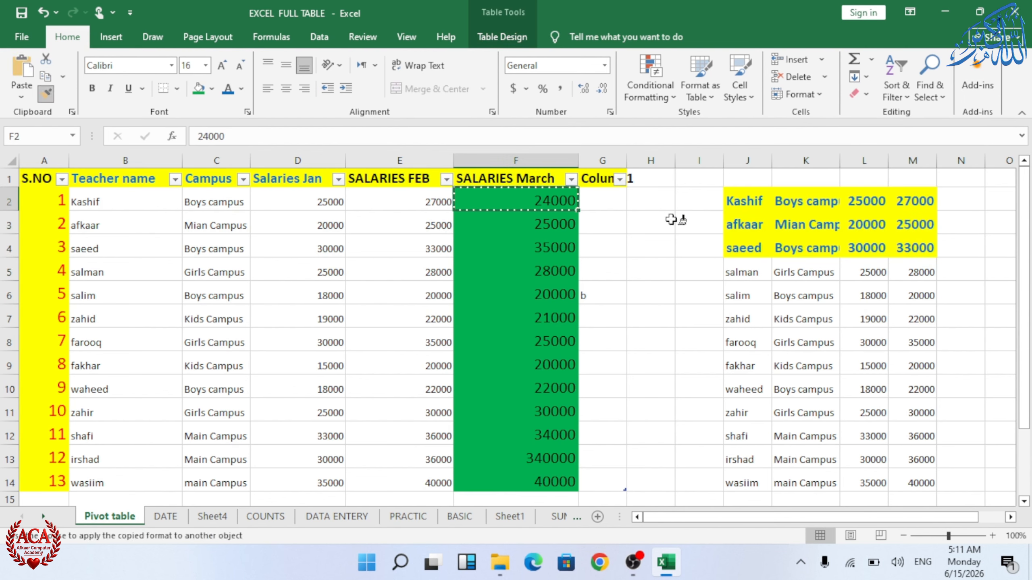
{"action": "mouse_move", "coordinate": [741, 273]}
{"action": "left_mouse_down"}
{"action": "mouse_move", "coordinate": [919, 270]}
{"action": "mouse_move", "coordinate": [906, 296]}
{"action": "mouse_move", "coordinate": [919, 340]}
{"action": "left_mouse_up"}
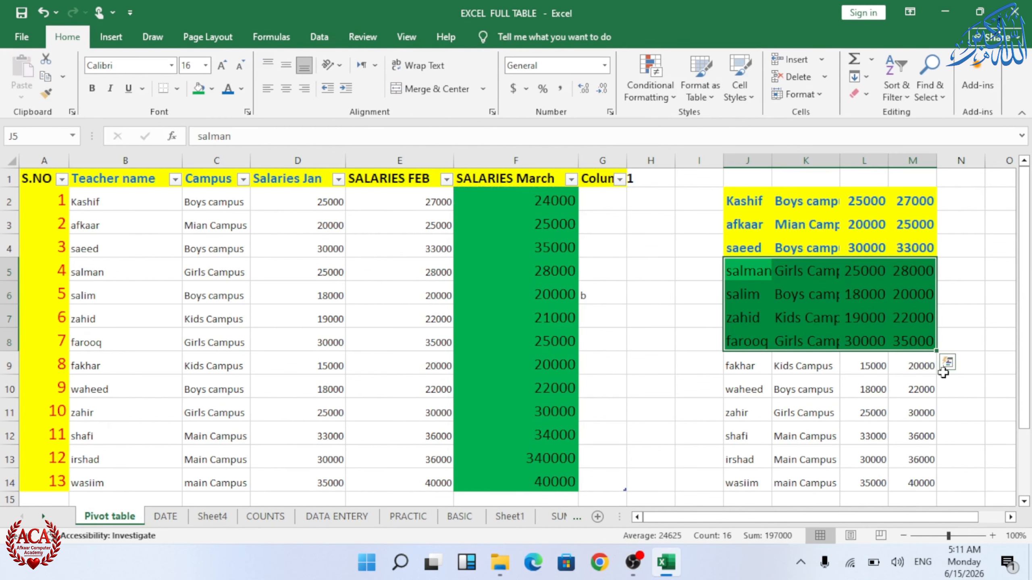
{"action": "left_click", "coordinate": [977, 268]}
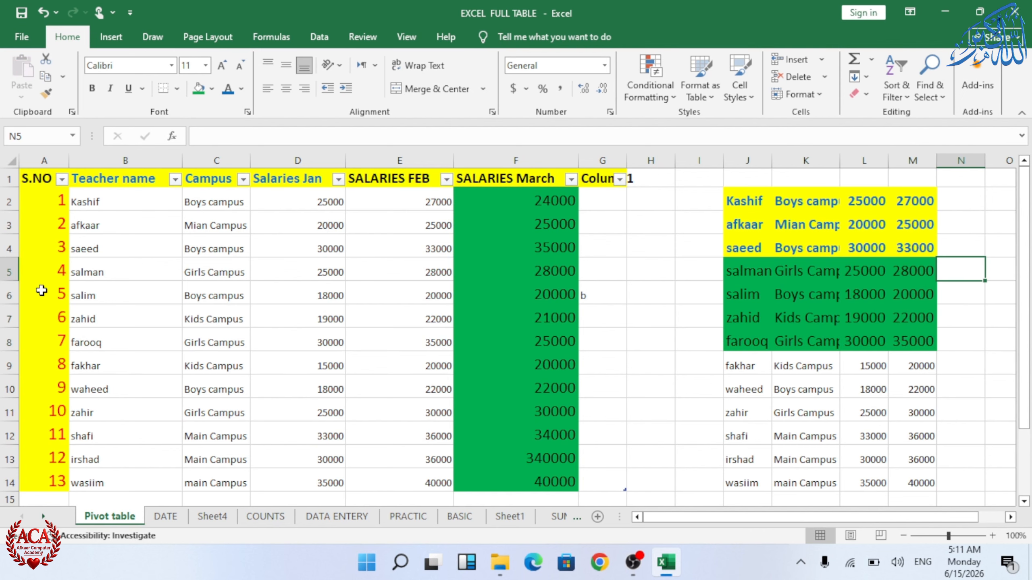
Step: Apply the formatting of cells A2:A7 to cells J9:M11 with Format Painter and fit columns M and L to their contents
{"action": "left_click_drag", "start_coordinate": [57, 201], "coordinate": [81, 366]}
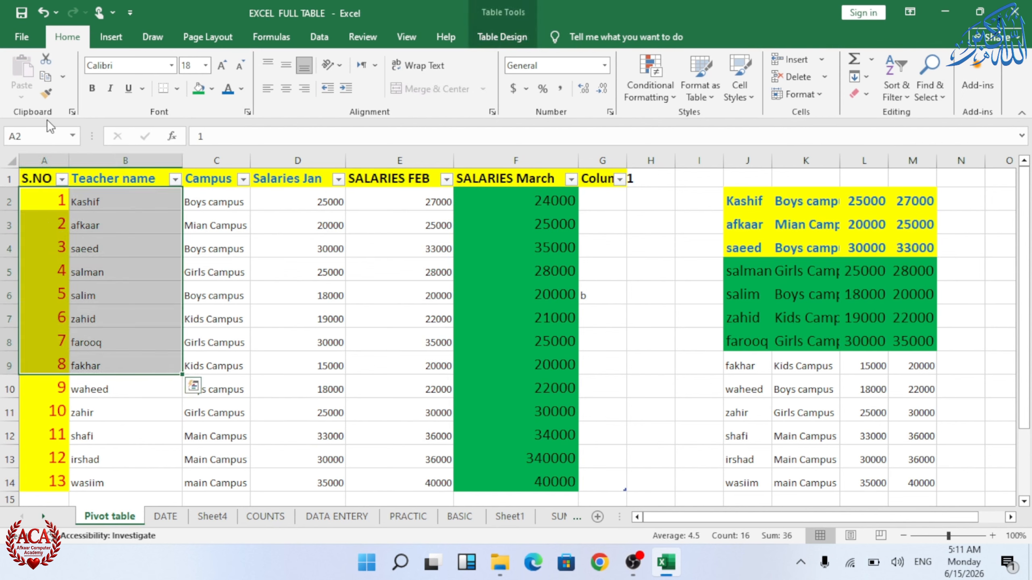
{"action": "left_click_drag", "start_coordinate": [47, 201], "coordinate": [49, 321]}
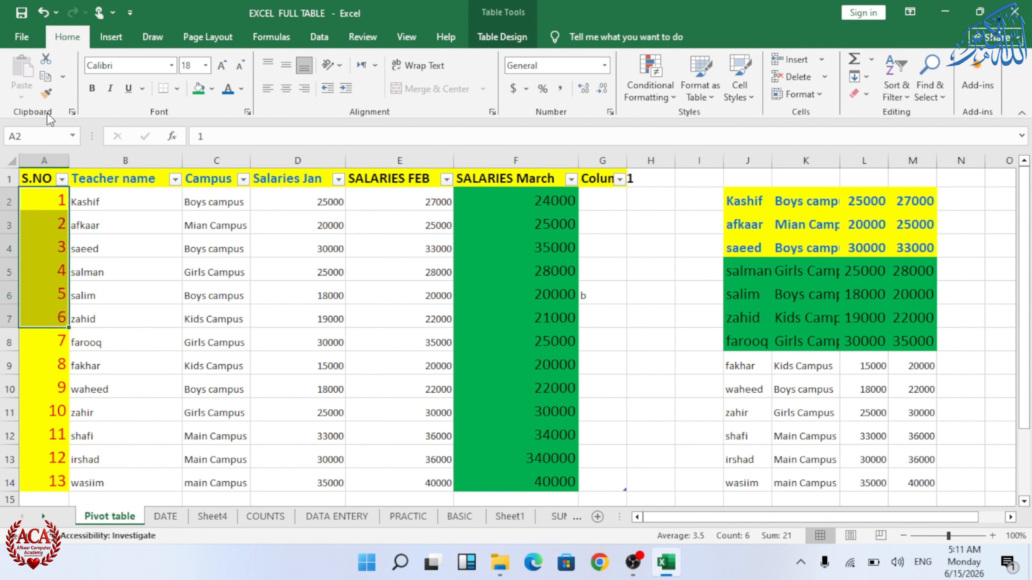
{"action": "left_click", "coordinate": [47, 96]}
{"action": "mouse_move", "coordinate": [731, 365]}
{"action": "left_mouse_down"}
{"action": "mouse_move", "coordinate": [905, 380]}
{"action": "mouse_move", "coordinate": [928, 391]}
{"action": "mouse_move", "coordinate": [930, 414]}
{"action": "left_mouse_up"}
{"action": "left_click", "coordinate": [995, 364]}
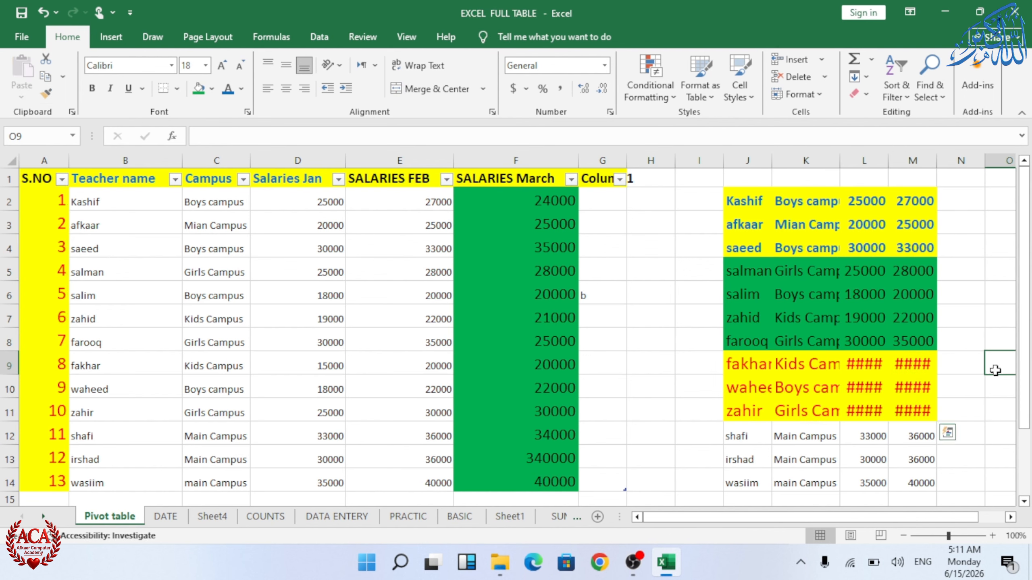
{"action": "double_click", "coordinate": [934, 166]}
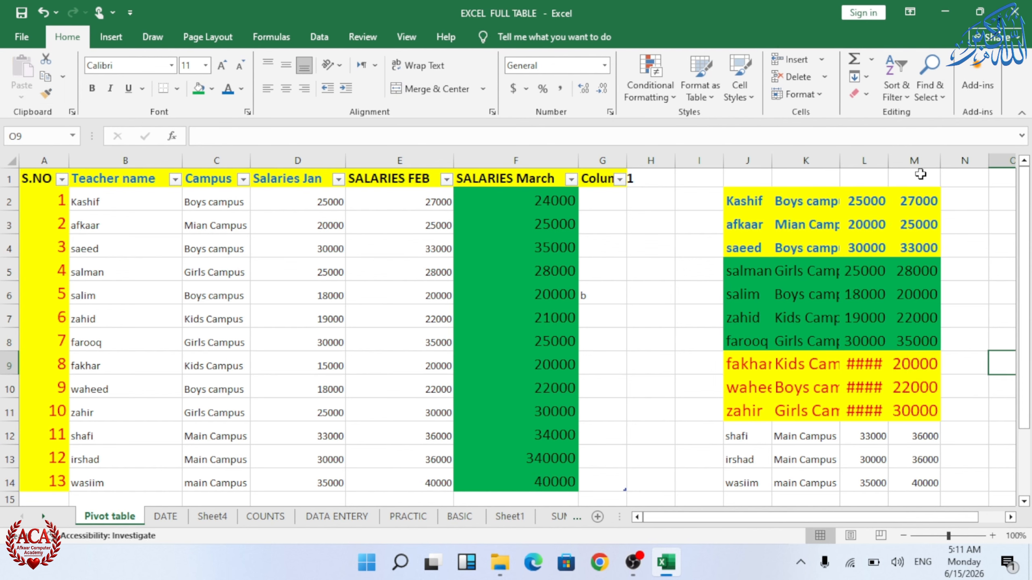
{"action": "double_click", "coordinate": [888, 163]}
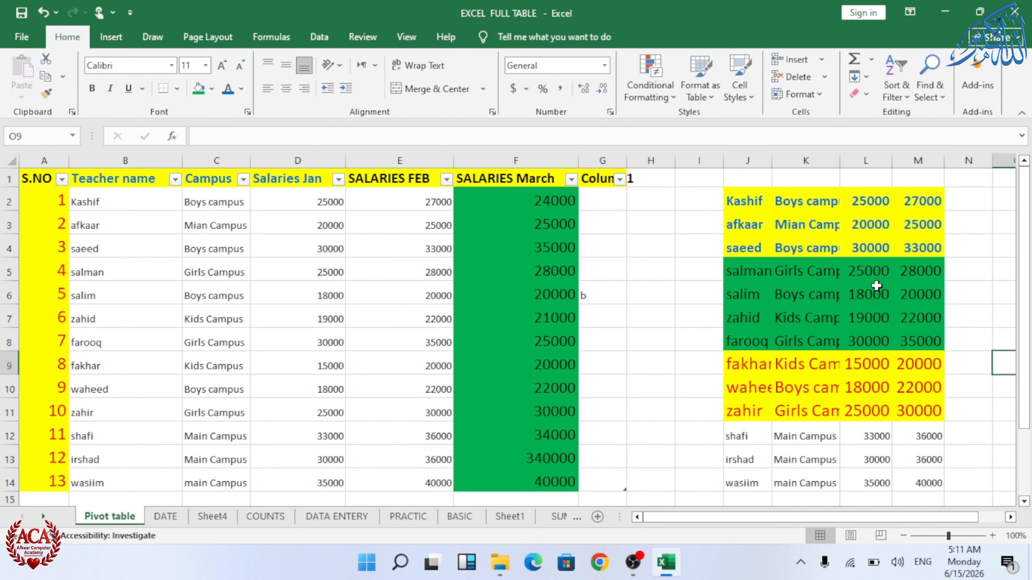
Step: Set the font color of cells J2:M11 to black and remove their fill color
{"action": "mouse_move", "coordinate": [759, 190]}
{"action": "left_mouse_down"}
{"action": "mouse_move", "coordinate": [776, 238]}
{"action": "mouse_move", "coordinate": [903, 413]}
{"action": "left_mouse_up"}
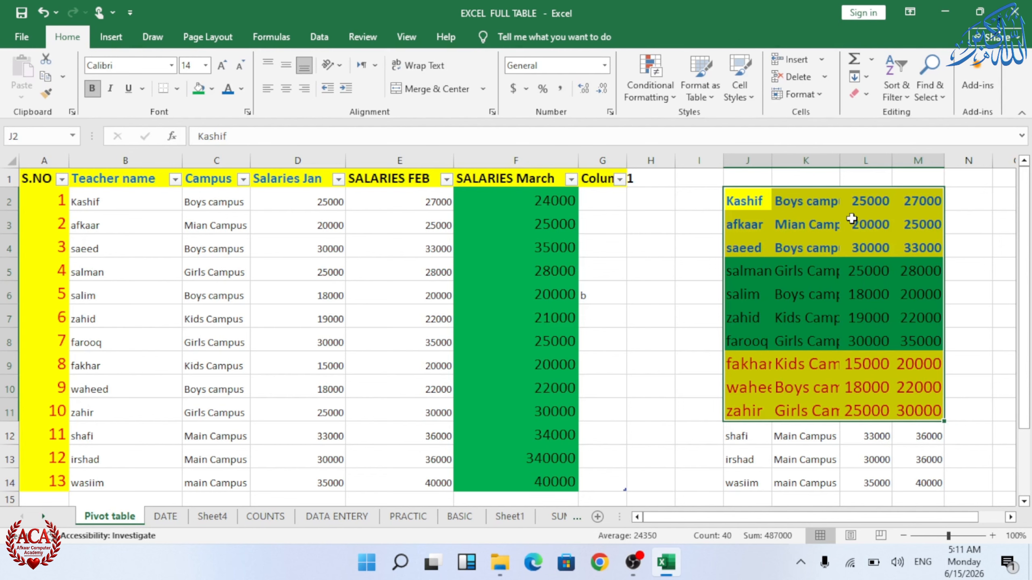
{"action": "left_click", "coordinate": [241, 89]}
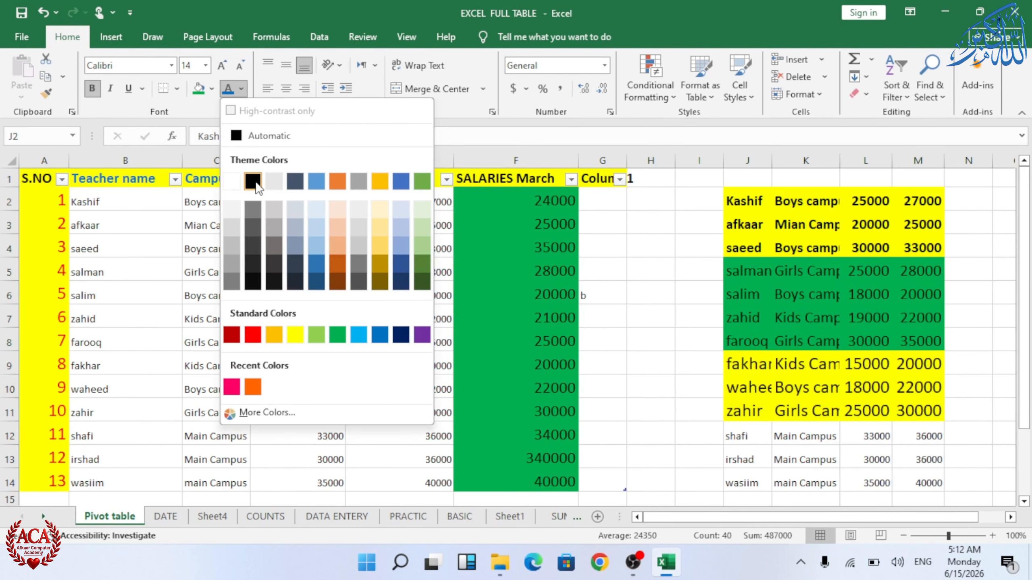
{"action": "left_click", "coordinate": [253, 181]}
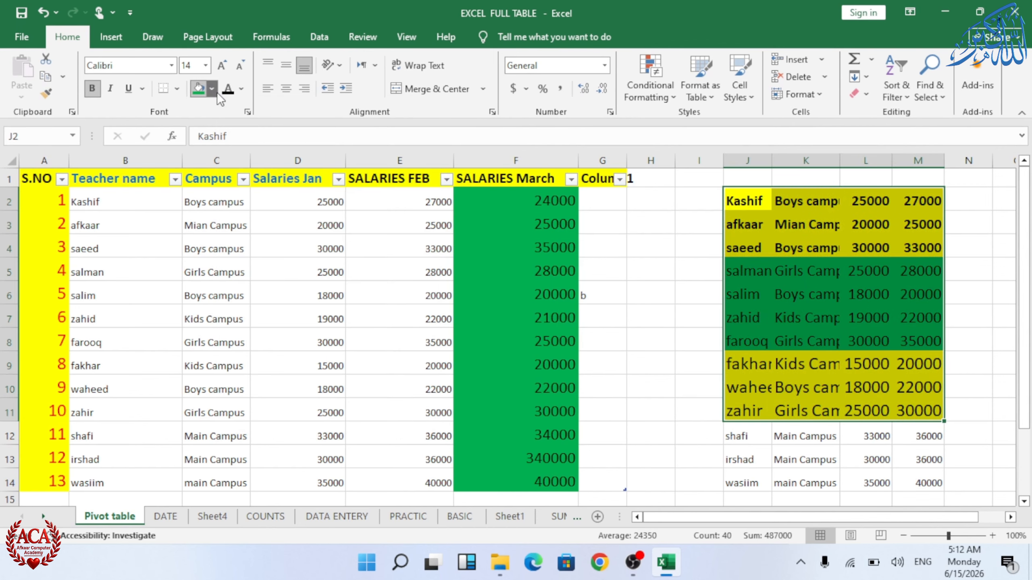
{"action": "left_click", "coordinate": [212, 90]}
{"action": "left_click", "coordinate": [232, 393]}
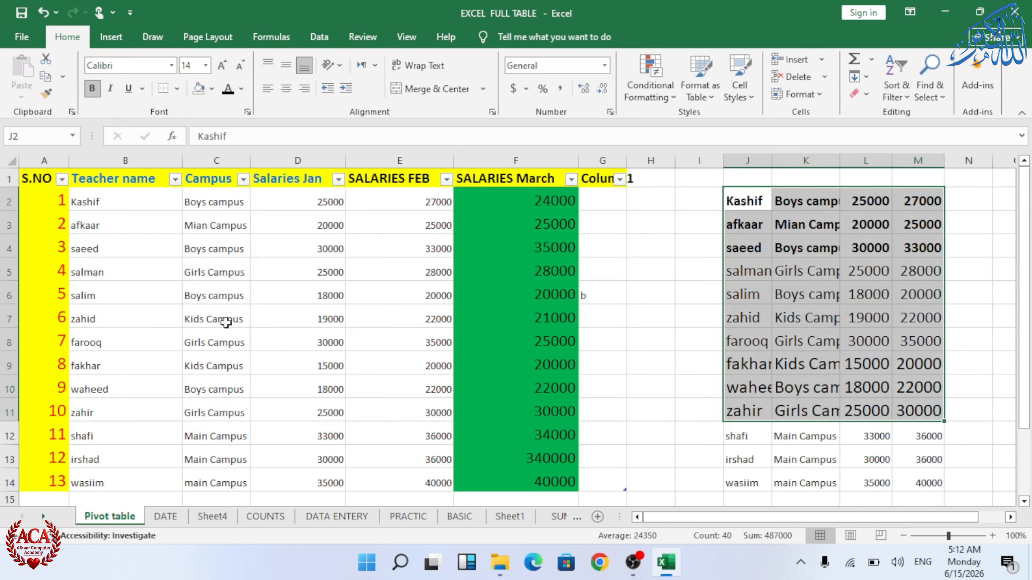
Step: Reduce the font size of cells J2:M11 to 10, and raise it to 12
{"action": "left_click", "coordinate": [240, 67]}
{"action": "left_click", "coordinate": [239, 67]}
{"action": "left_click", "coordinate": [239, 66]}
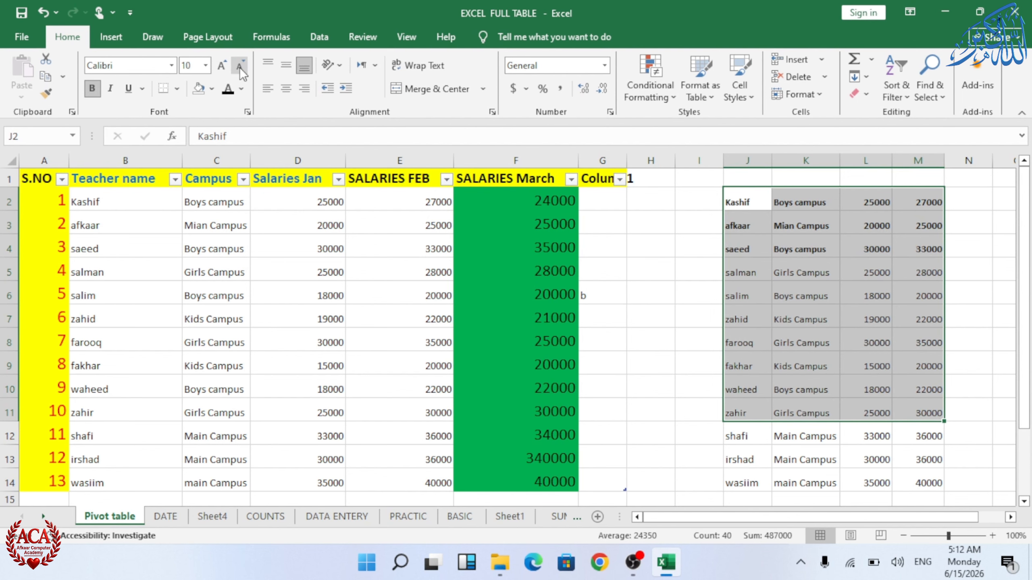
{"action": "left_click", "coordinate": [221, 65]}
{"action": "left_click", "coordinate": [222, 65]}
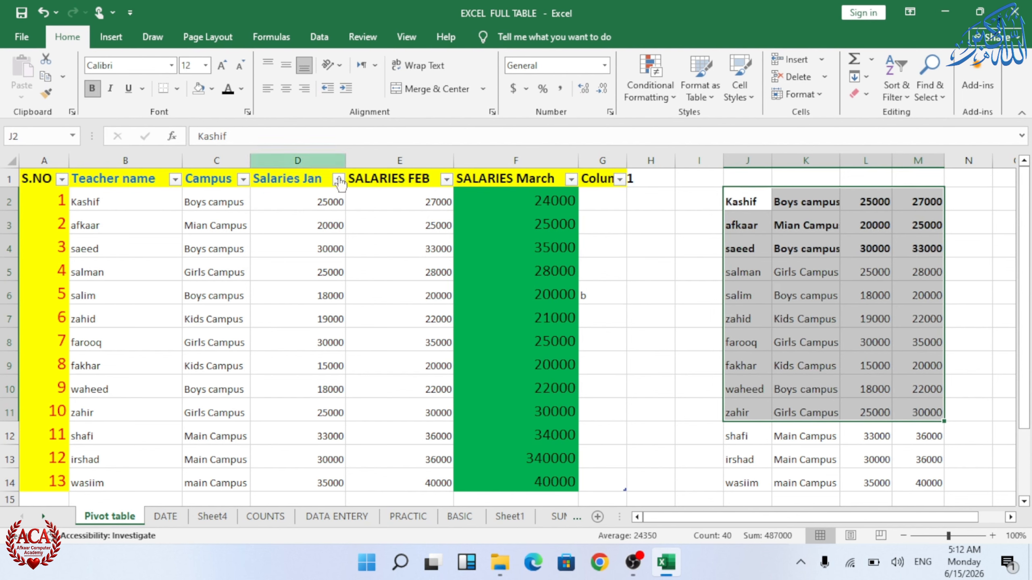
Step: Undo the font size, fill and font color changes made to cells J2:M11
{"action": "key", "text": "ctrl+z"}
{"action": "key", "text": "ctrl+z"}
{"action": "key", "text": "ctrl+z"}
{"action": "key", "text": "ctrl+z"}
{"action": "key", "text": "ctrl+z"}
{"action": "key", "text": "ctrl+z"}
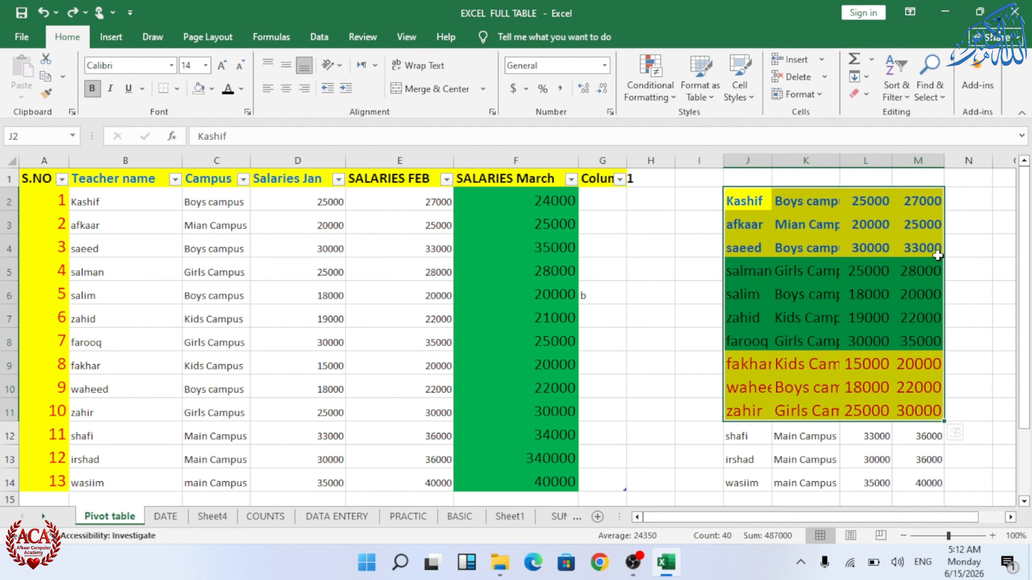
Step: Clear only the formats from cells J2:M11, keeping their contents
{"action": "left_click_drag", "start_coordinate": [744, 200], "coordinate": [902, 399]}
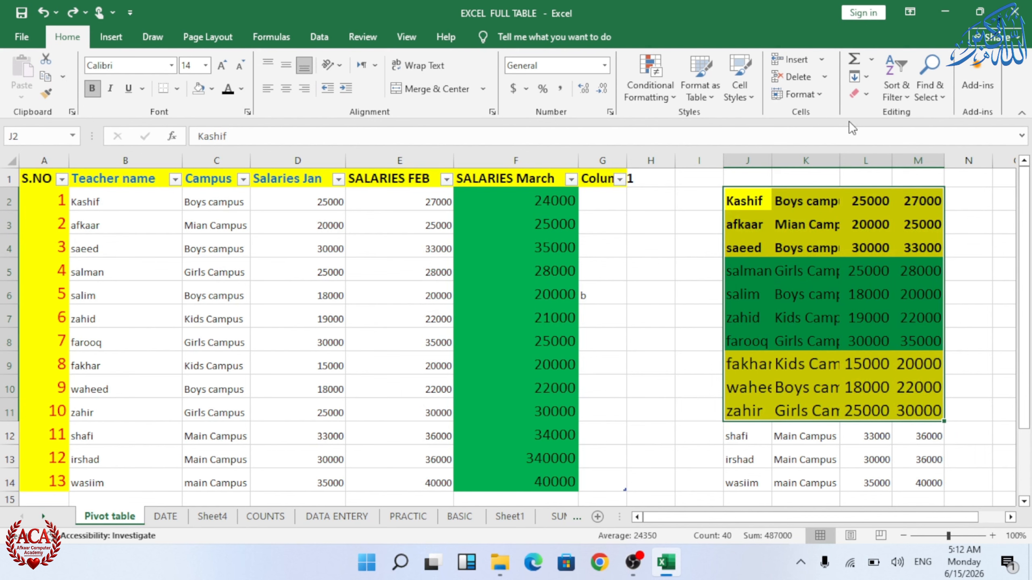
{"action": "left_click", "coordinate": [871, 97]}
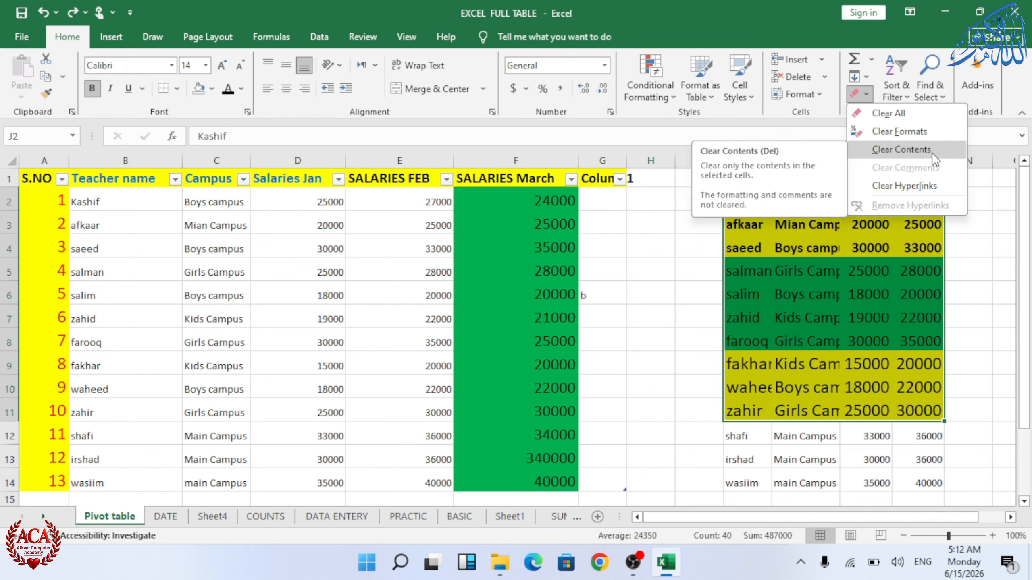
{"action": "left_click", "coordinate": [892, 131]}
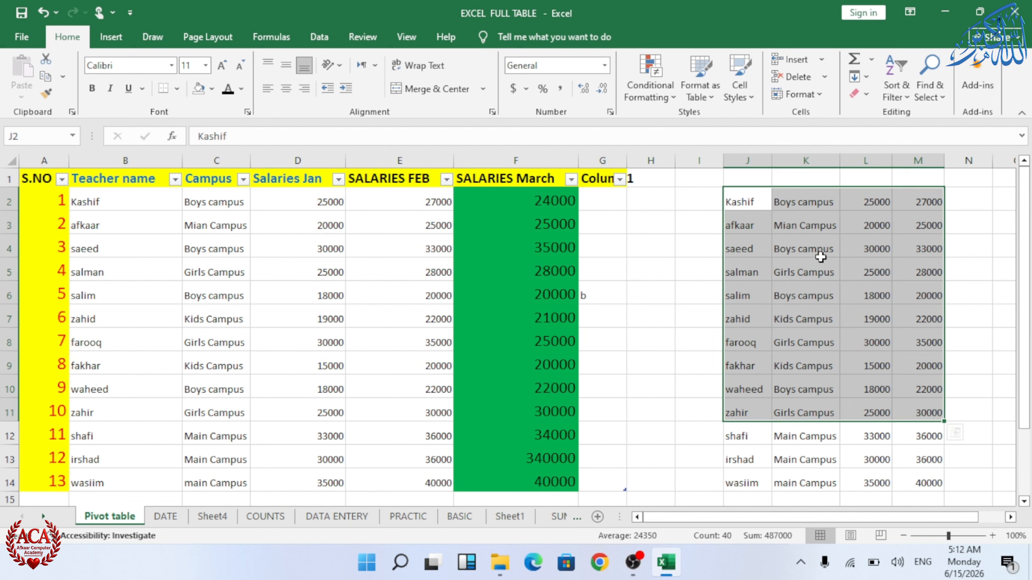
{"action": "left_click", "coordinate": [697, 237]}
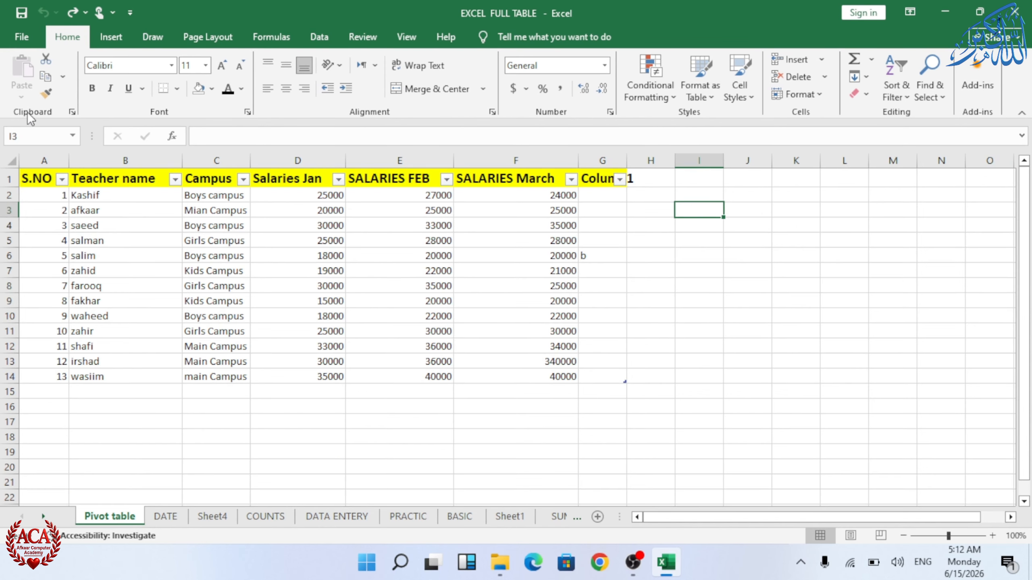
Step: Examine the Clipboard pane for collected items and close it
{"action": "left_click", "coordinate": [72, 111]}
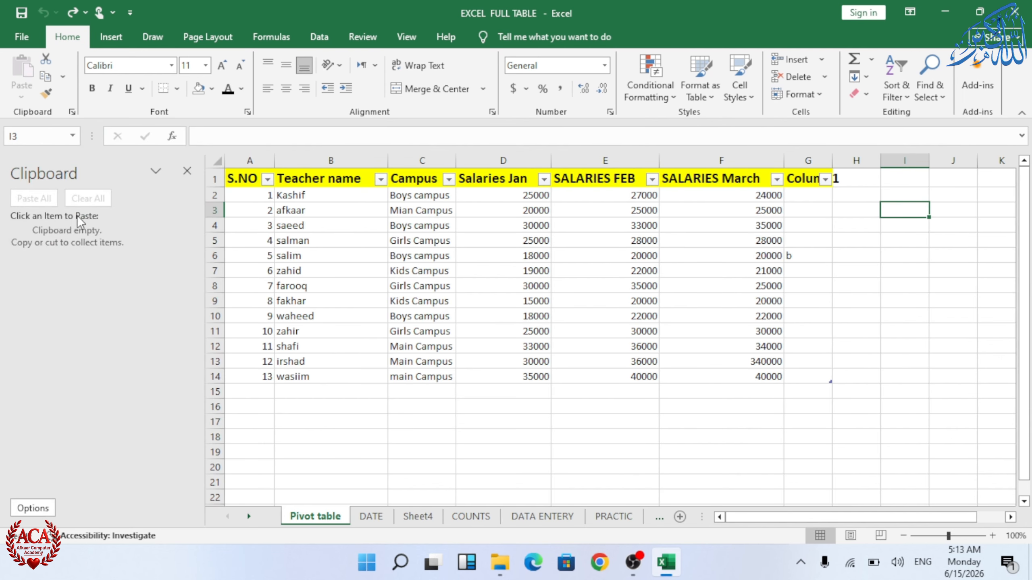
{"action": "left_click", "coordinate": [309, 270]}
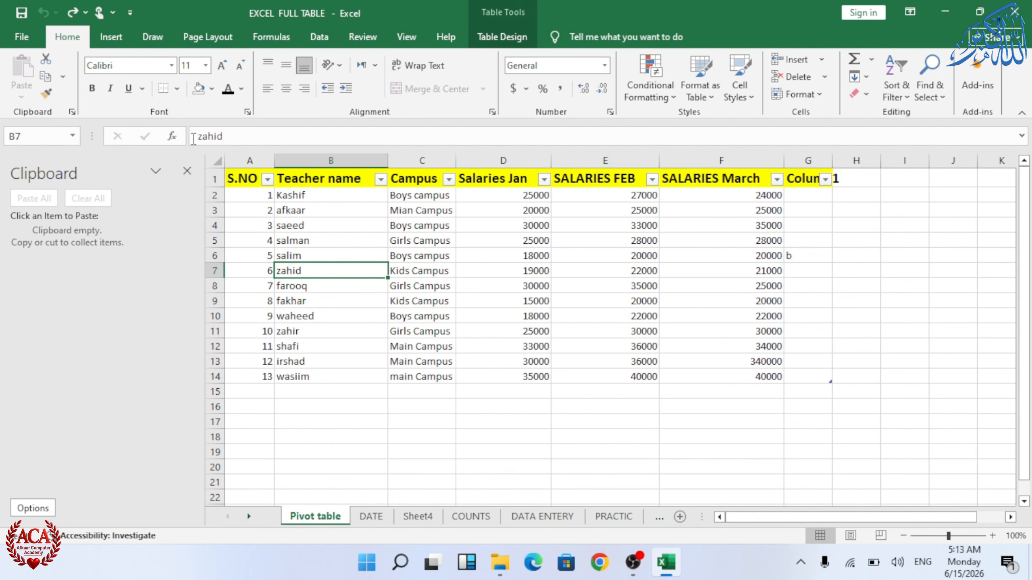
{"action": "left_click", "coordinate": [187, 170]}
Step: Copy the range B2:E14, paste it at cells I3 and M3, and undo both pastes
{"action": "left_click_drag", "start_coordinate": [84, 198], "coordinate": [387, 371]}
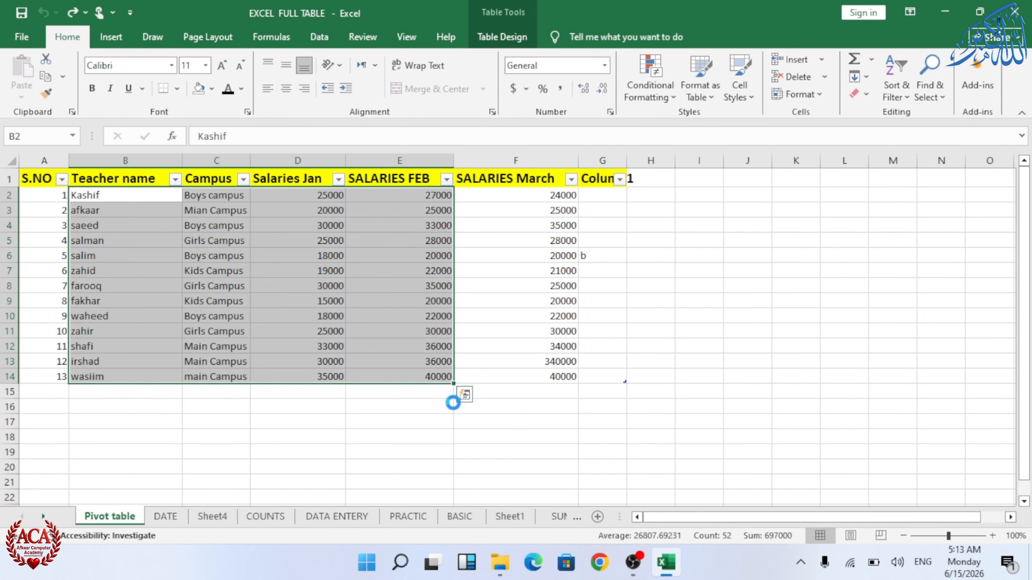
{"action": "key", "text": "ctrl+c"}
{"action": "left_click", "coordinate": [722, 210]}
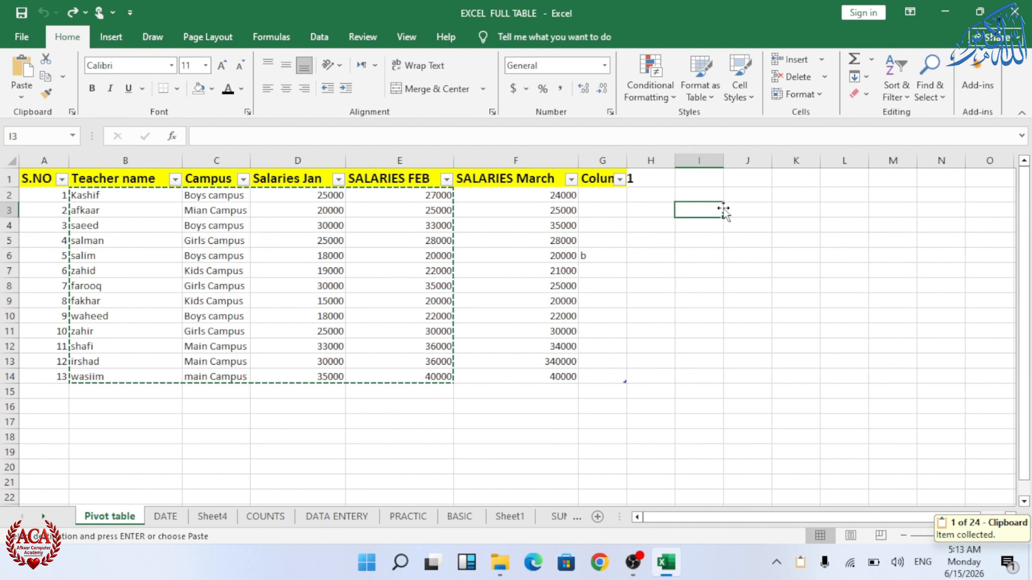
{"action": "key", "text": "ctrl+v"}
{"action": "left_click", "coordinate": [895, 210]}
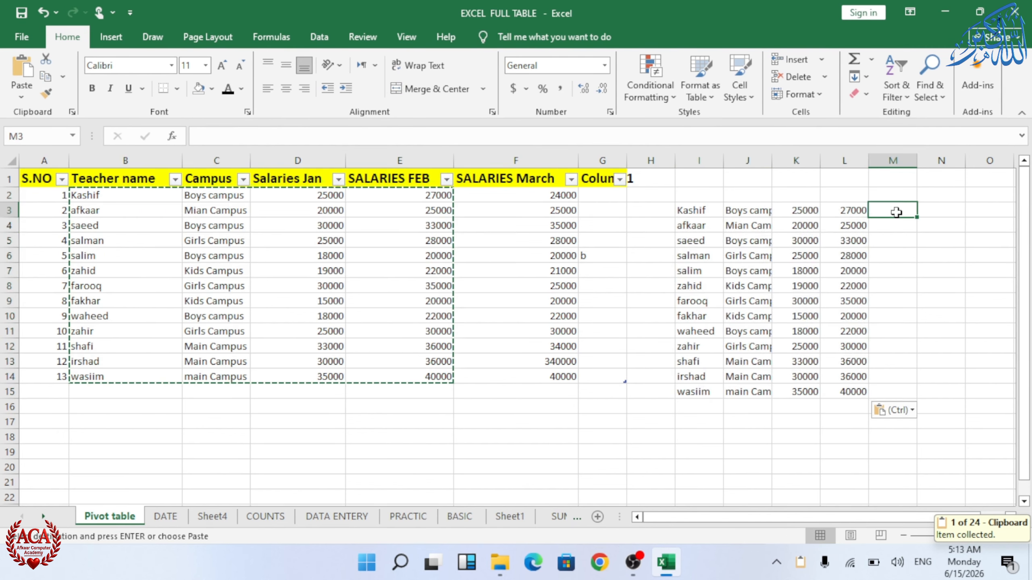
{"action": "key", "text": "ctrl+v"}
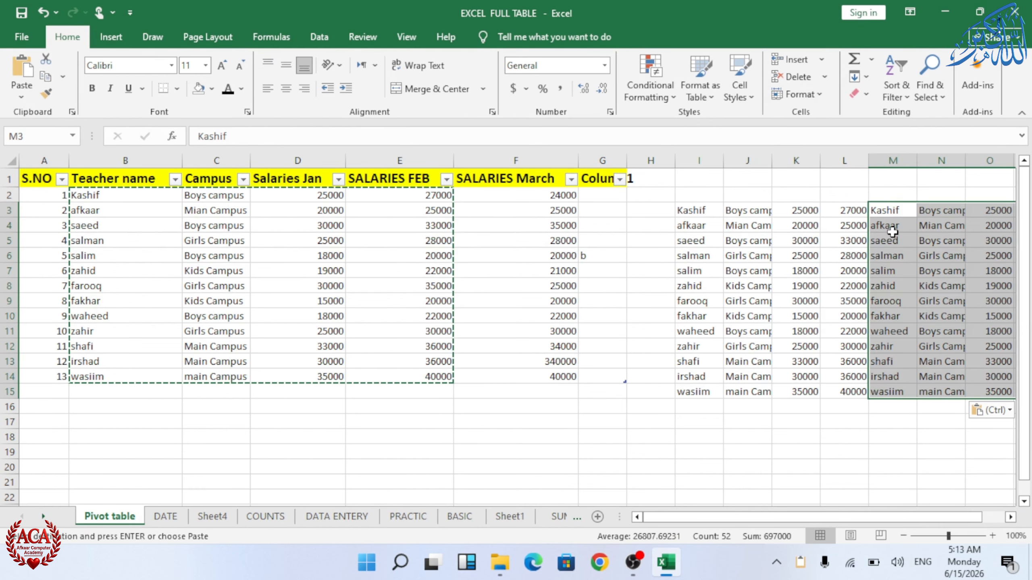
{"action": "key", "text": "ctrl+z"}
{"action": "key", "text": "ctrl+z"}
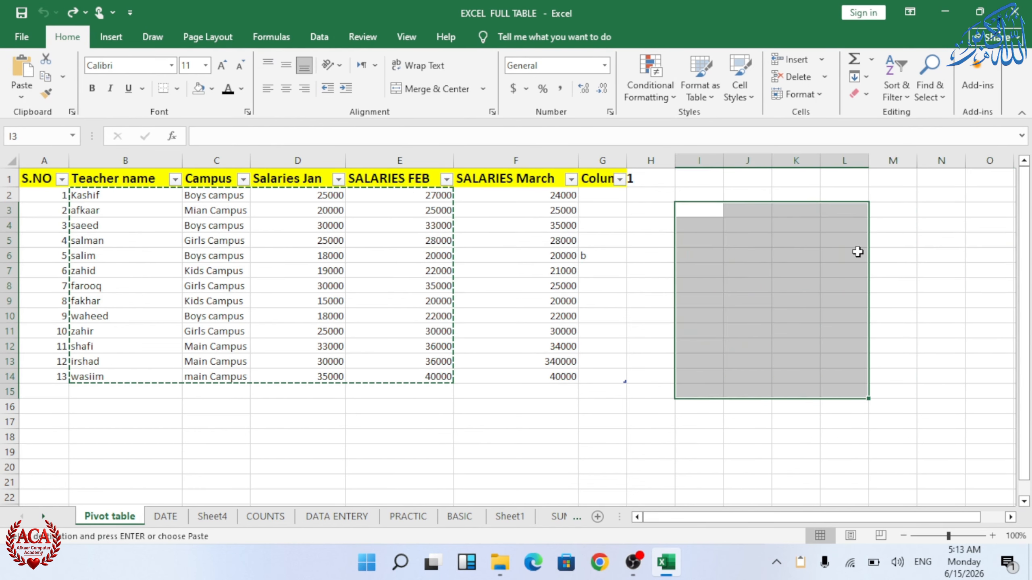
Step: Paste all collected items from the Clipboard pane at cell I3 and undo the paste
{"action": "left_click", "coordinate": [71, 112]}
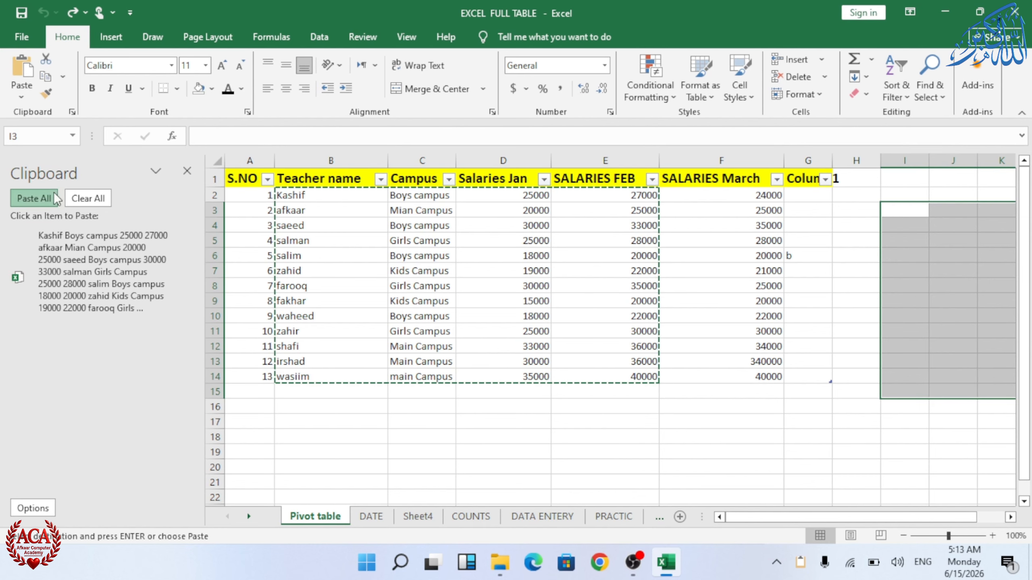
{"action": "left_click", "coordinate": [34, 199]}
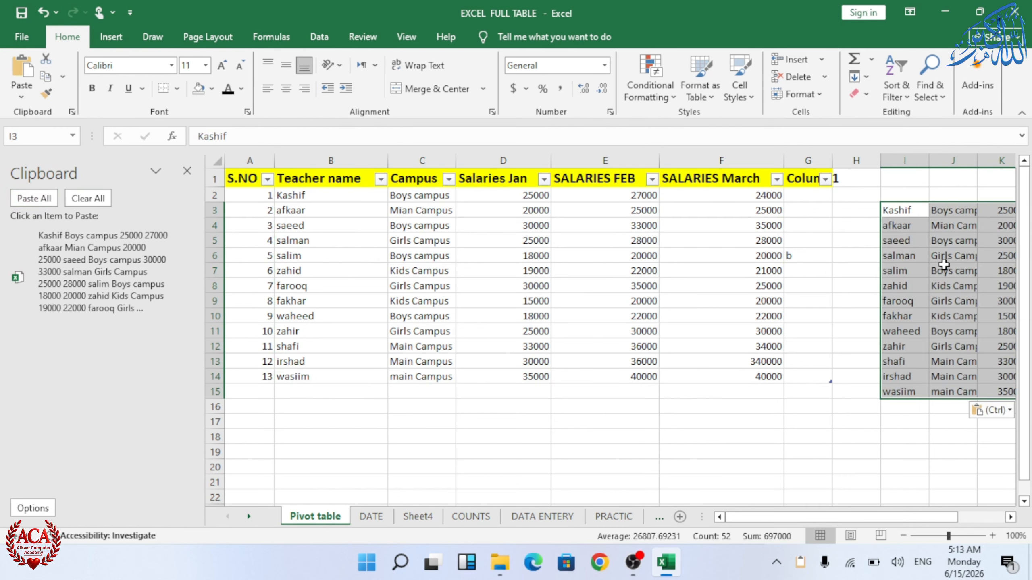
{"action": "key", "text": "ctrl+z"}
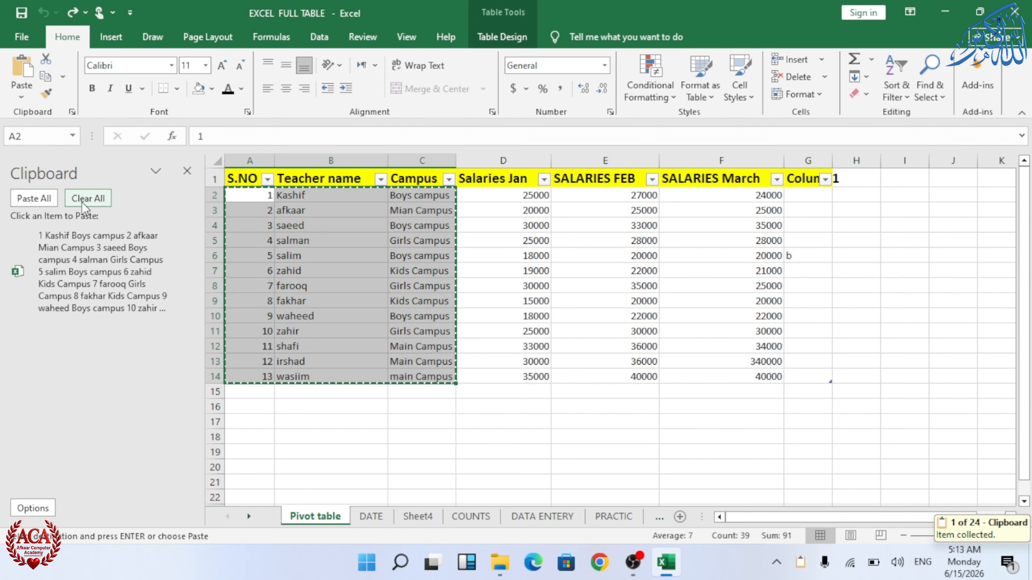
Step: Clear all collected items from the Clipboard pane and close the pane
{"action": "left_click", "coordinate": [82, 201]}
{"action": "left_click", "coordinate": [856, 197]}
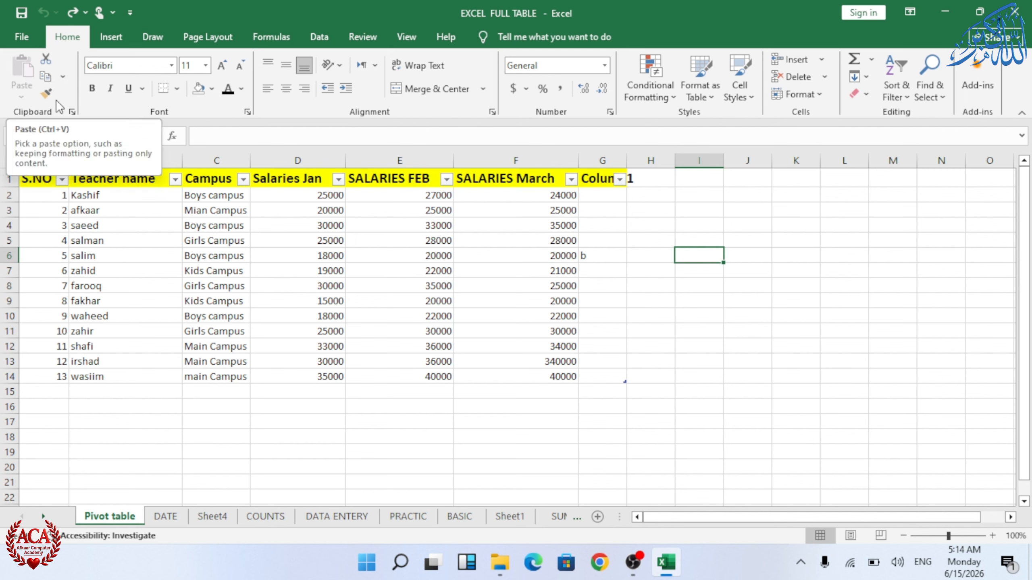
{"action": "left_click", "coordinate": [138, 254]}
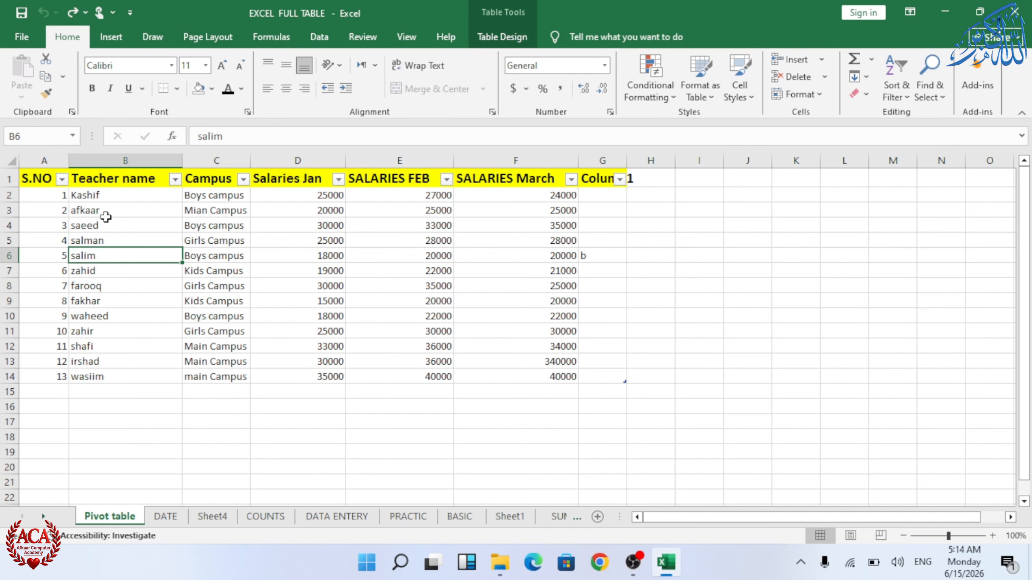
Step: Copy the salary table's data rows, target cell J2, and view the Paste Special dialog before closing it without pasting
{"action": "key", "text": "ctrl+a"}
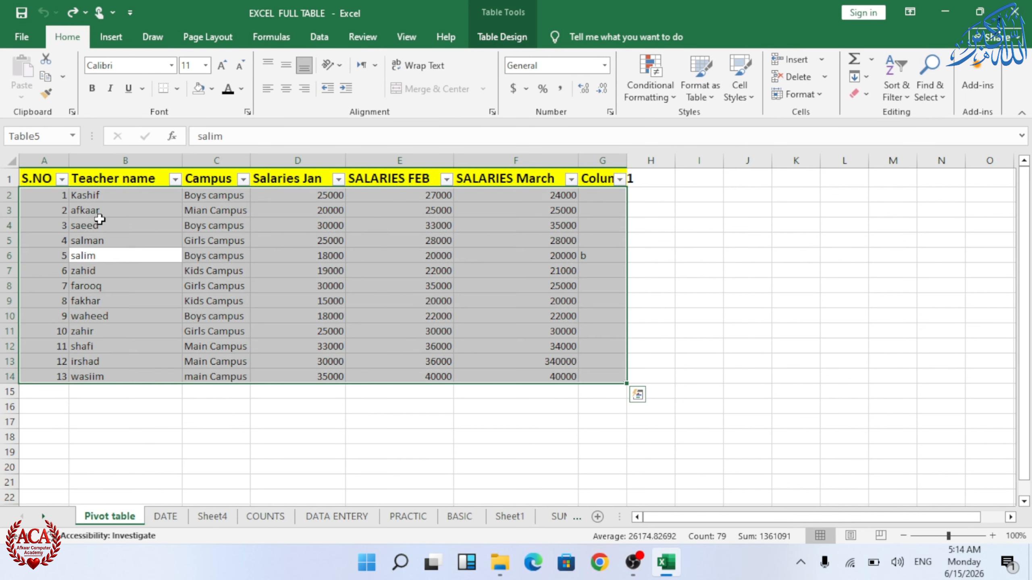
{"action": "left_click", "coordinate": [93, 212]}
{"action": "left_click", "coordinate": [97, 240]}
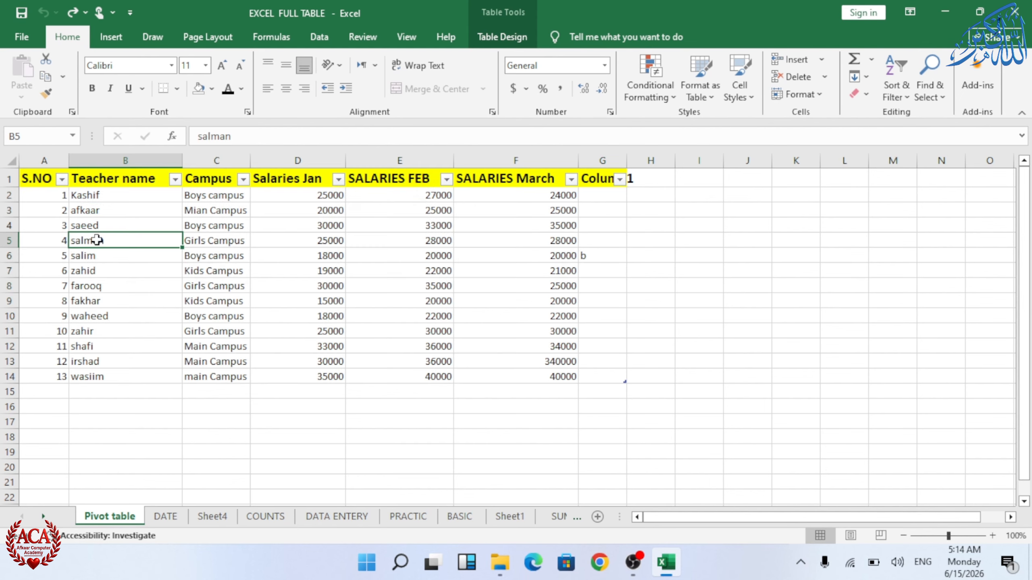
{"action": "key", "text": "ctrl+a"}
{"action": "key", "text": "ctrl+c"}
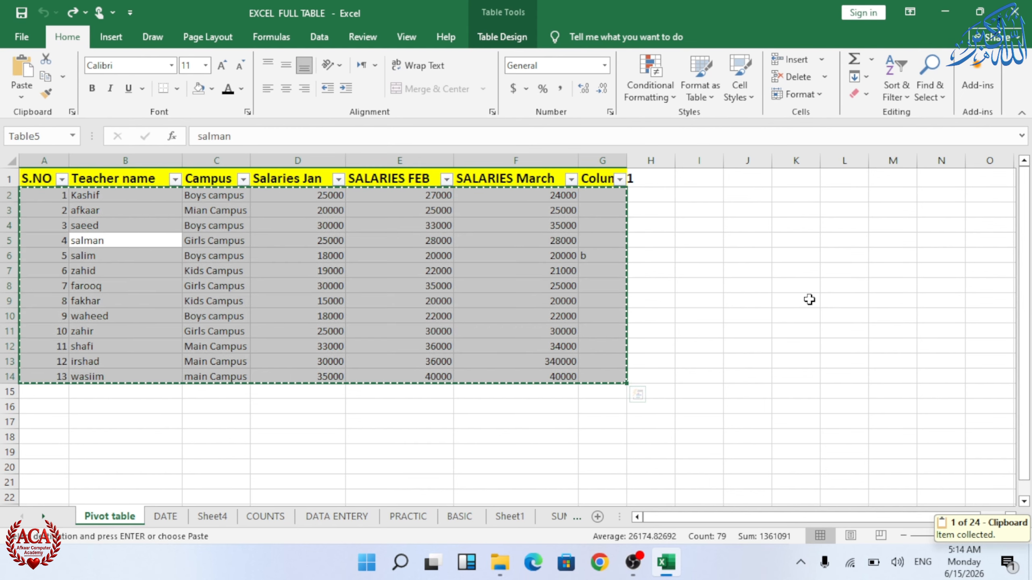
{"action": "left_click", "coordinate": [752, 194]}
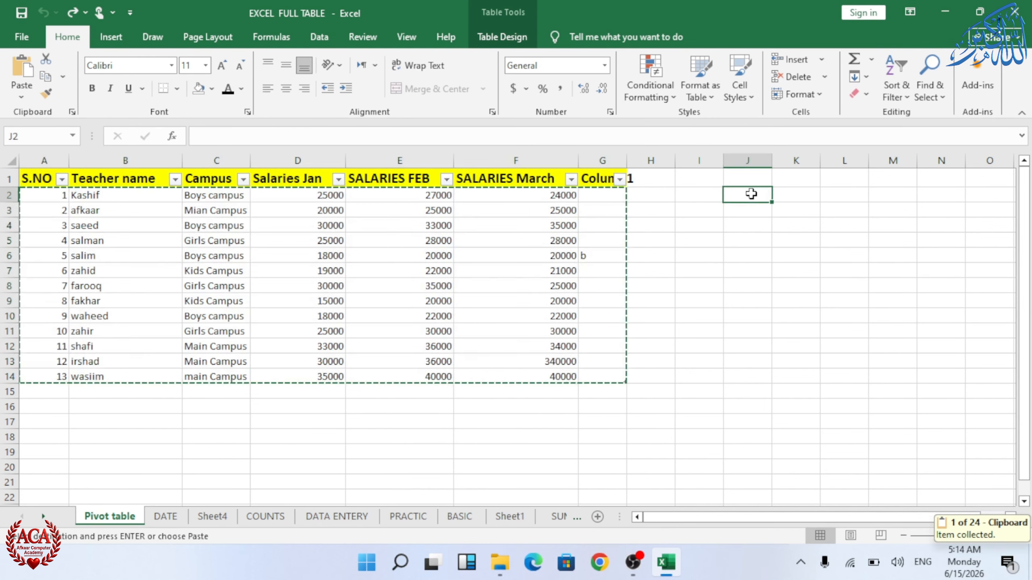
{"action": "left_click", "coordinate": [21, 97]}
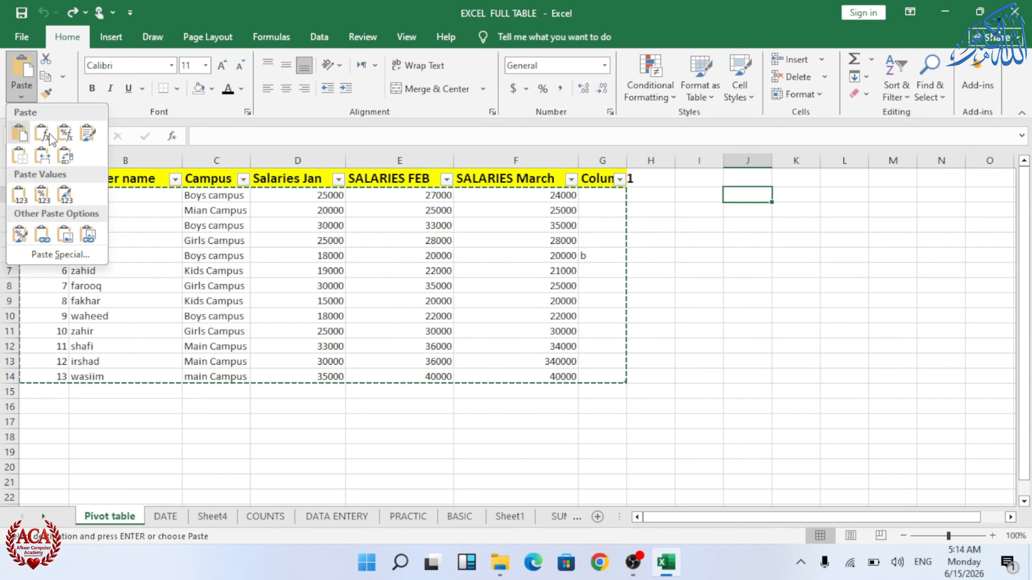
{"action": "left_click", "coordinate": [46, 263]}
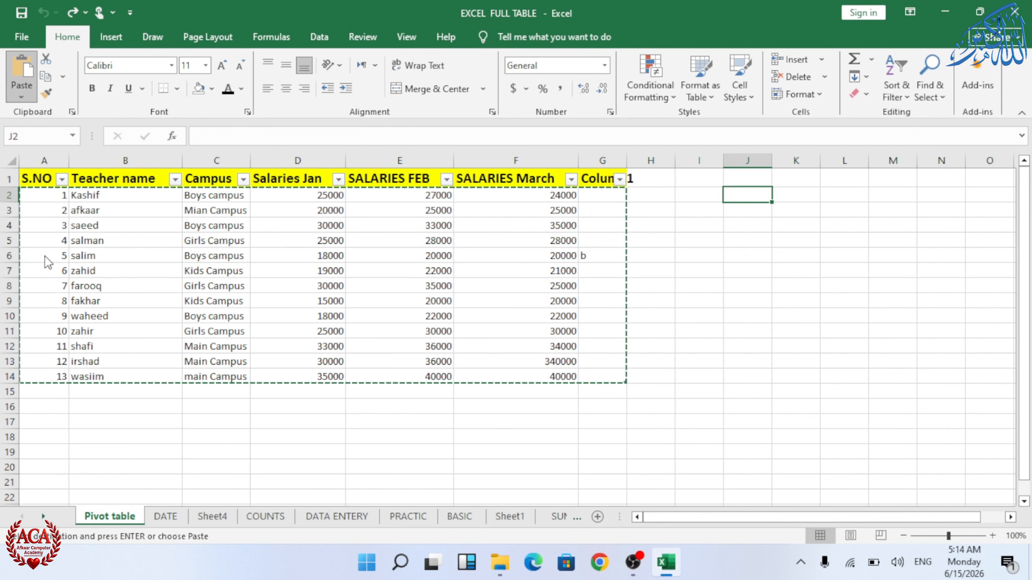
{"action": "left_click_drag", "start_coordinate": [323, 231], "coordinate": [670, 158]}
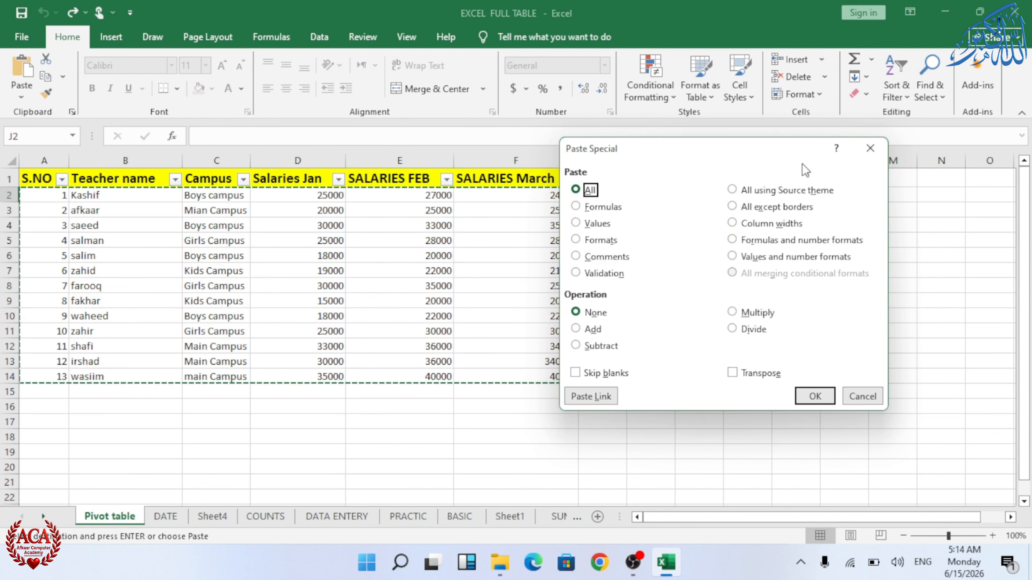
{"action": "left_click", "coordinate": [869, 154]}
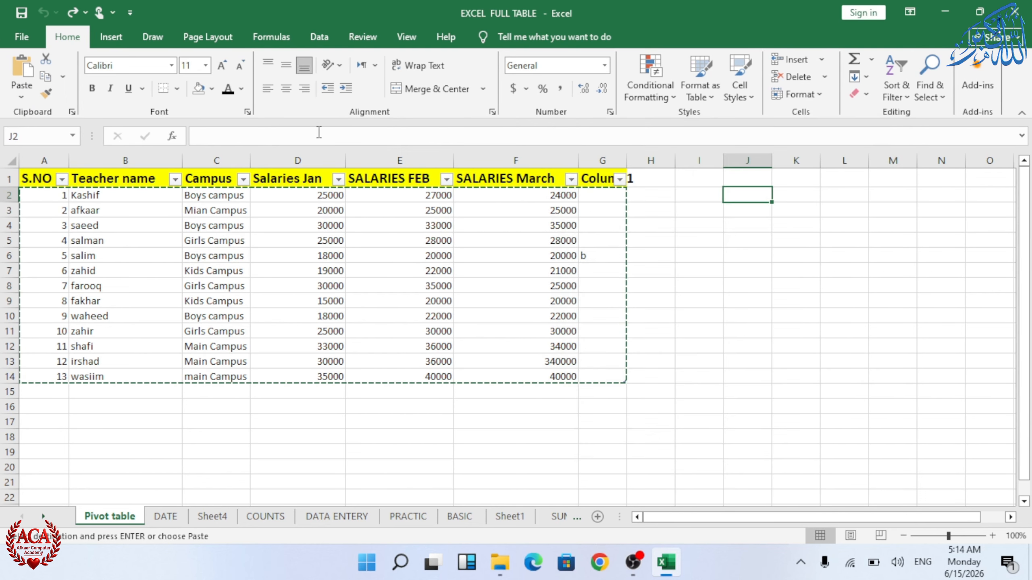
Step: Examine the paste options and the Paste Special choices for the copied table data without applying any
{"action": "left_click", "coordinate": [18, 98]}
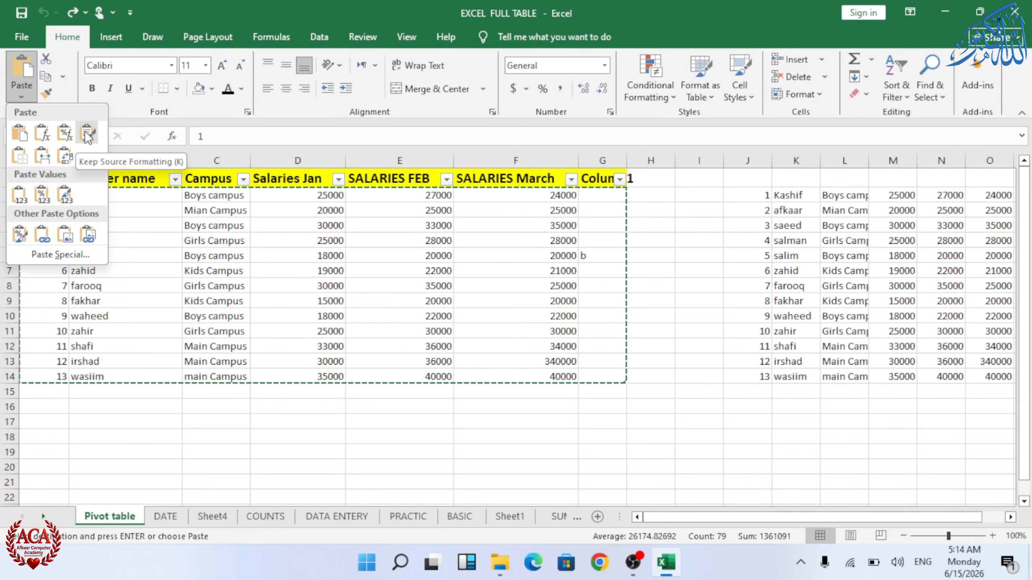
{"action": "left_click", "coordinate": [21, 97]}
{"action": "left_click", "coordinate": [21, 98]}
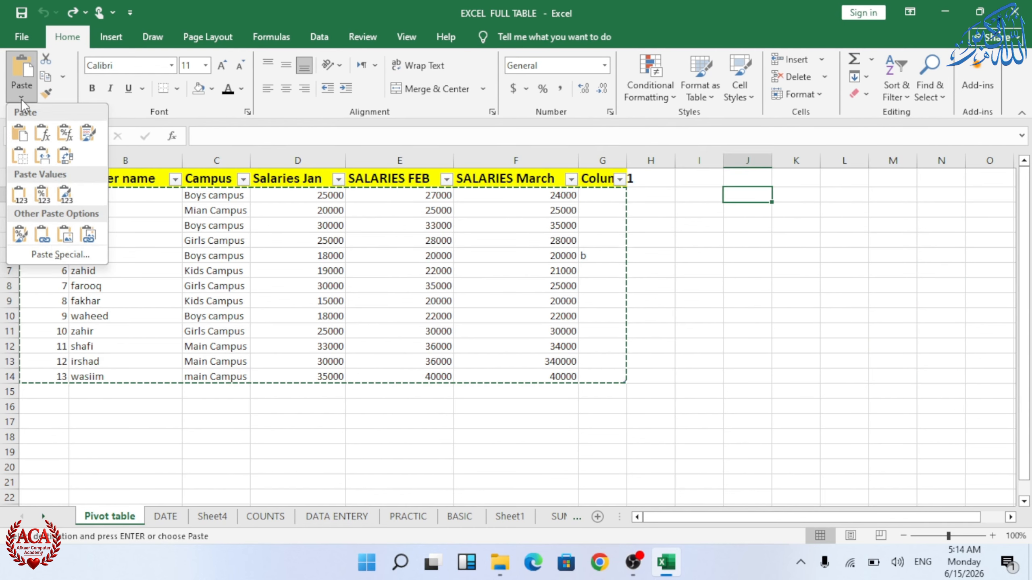
{"action": "left_click", "coordinate": [53, 255]}
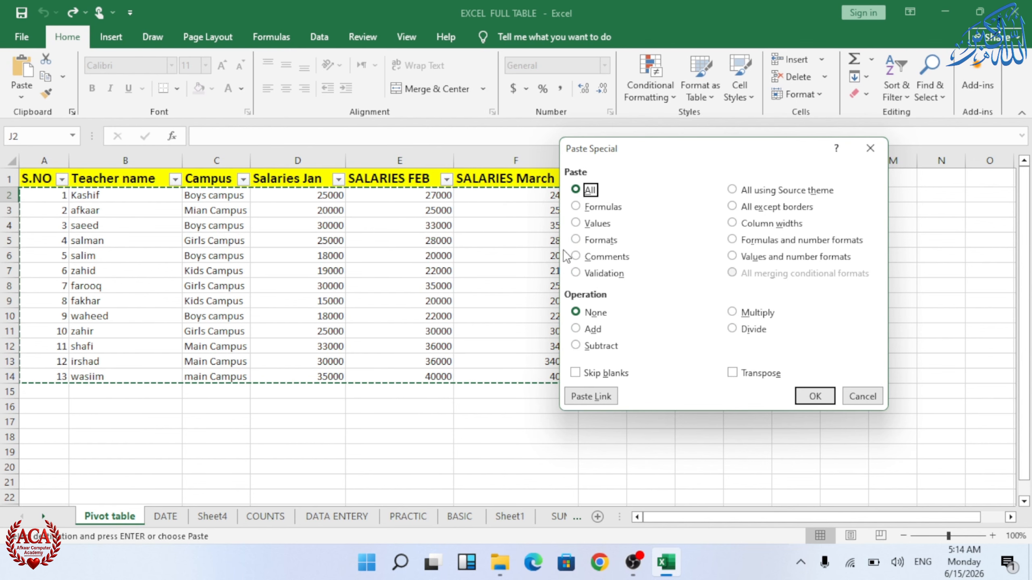
{"action": "left_click", "coordinate": [862, 396]}
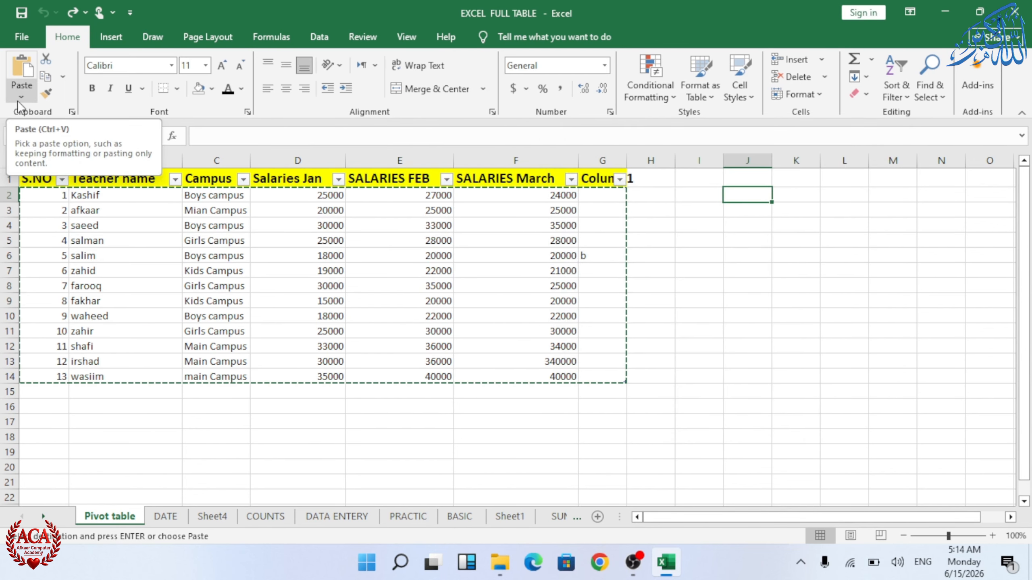
{"action": "left_click", "coordinate": [18, 100]}
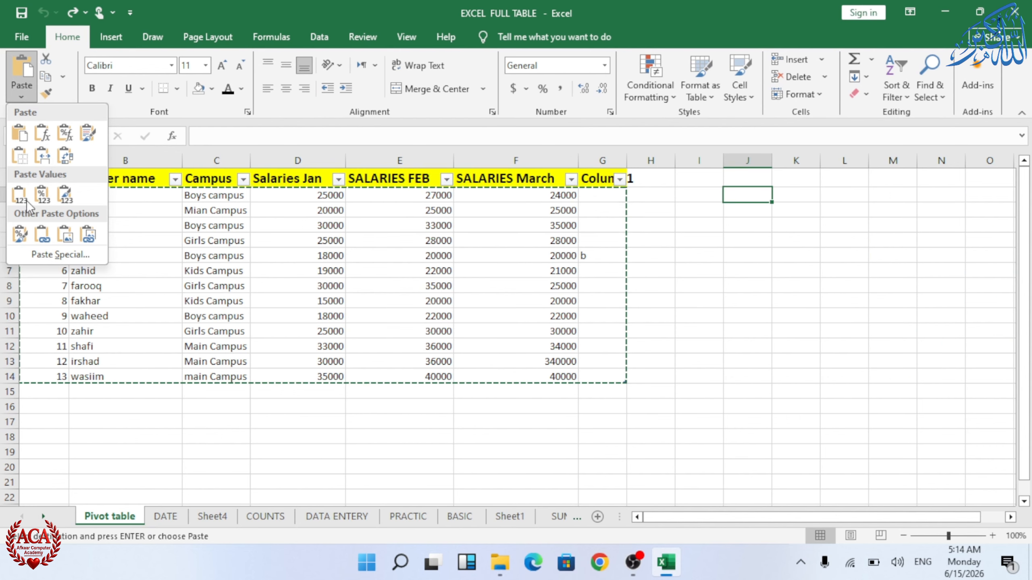
{"action": "left_click", "coordinate": [32, 254]}
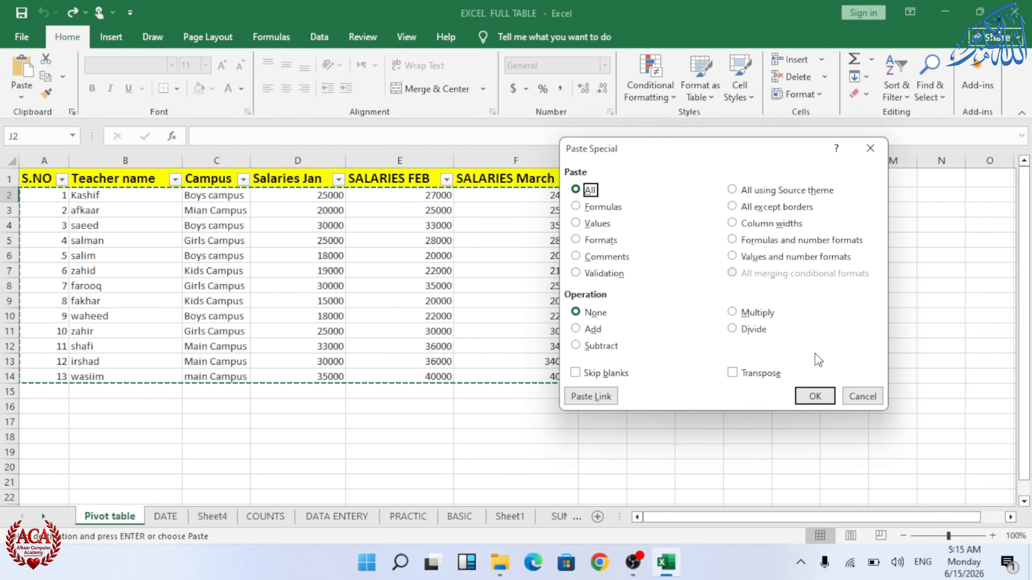
{"action": "left_click", "coordinate": [865, 396]}
{"action": "left_click", "coordinate": [20, 97]}
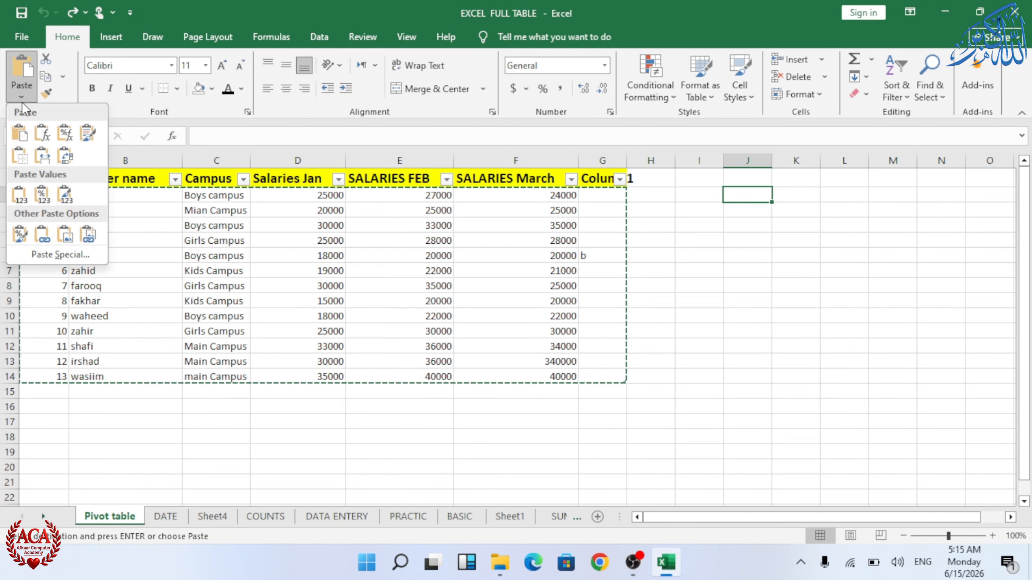
{"action": "left_click", "coordinate": [321, 261]}
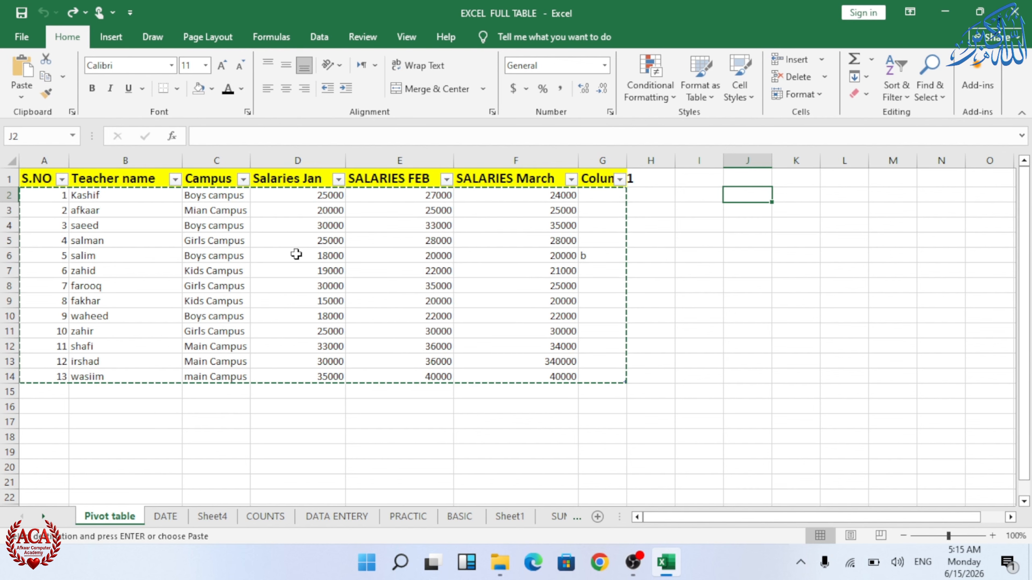
{"action": "left_click", "coordinate": [421, 142]}
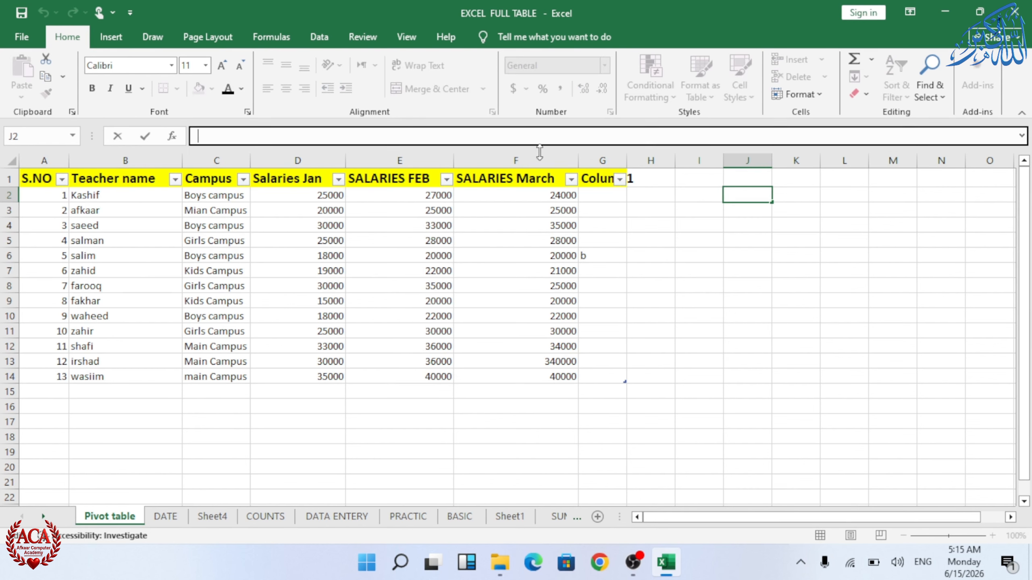
{"action": "left_click_drag", "start_coordinate": [662, 301], "coordinate": [693, 303]}
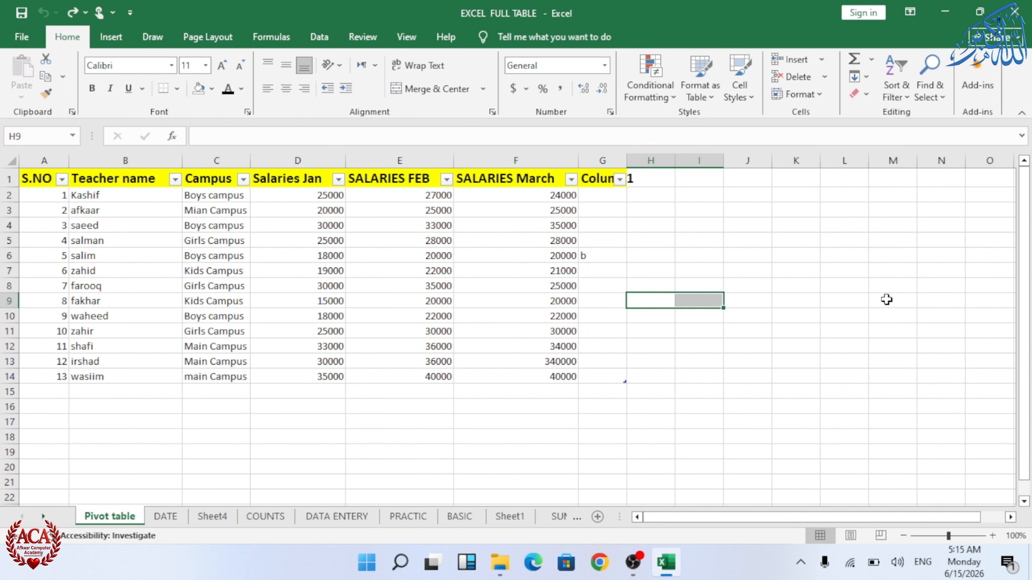
Step: Copy the table's data rows again, open the Paste Special dialog to review its options, and cancel it
{"action": "left_click", "coordinate": [292, 251]}
{"action": "key", "text": "ctrl+a"}
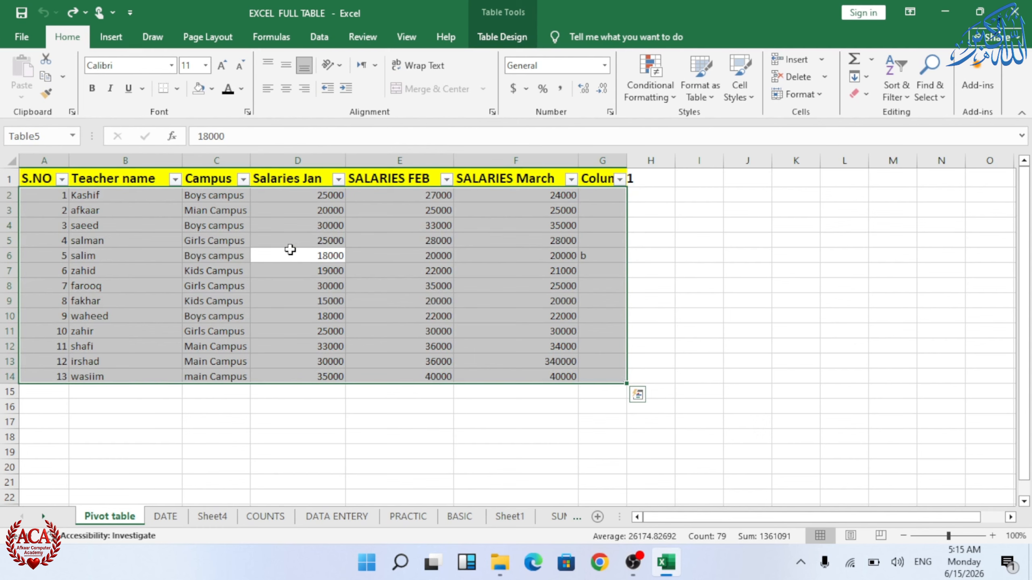
{"action": "key", "text": "ctrl+c"}
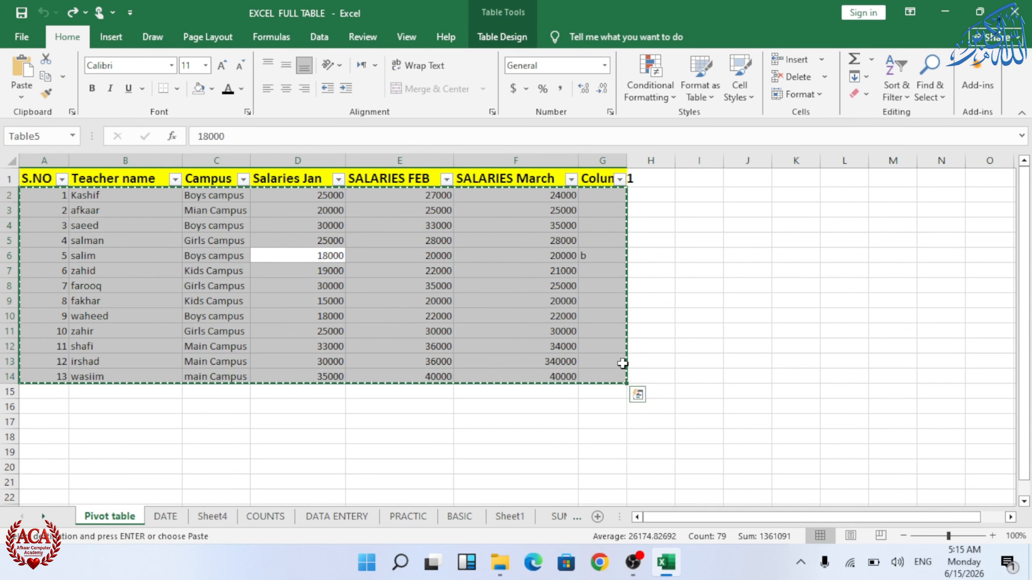
{"action": "key", "text": "ctrl+alt+v"}
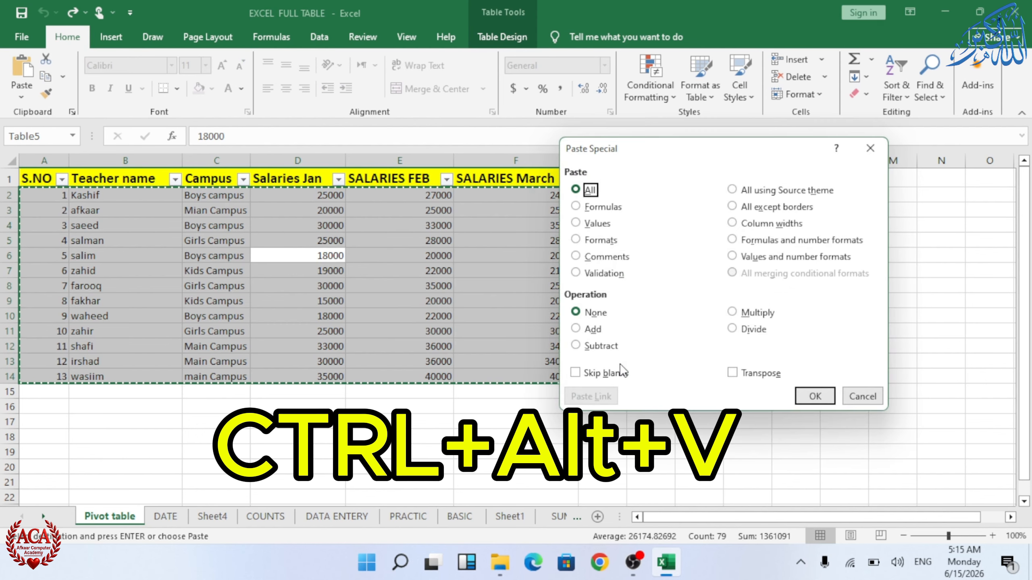
{"action": "left_click_drag", "start_coordinate": [667, 149], "coordinate": [748, 228]}
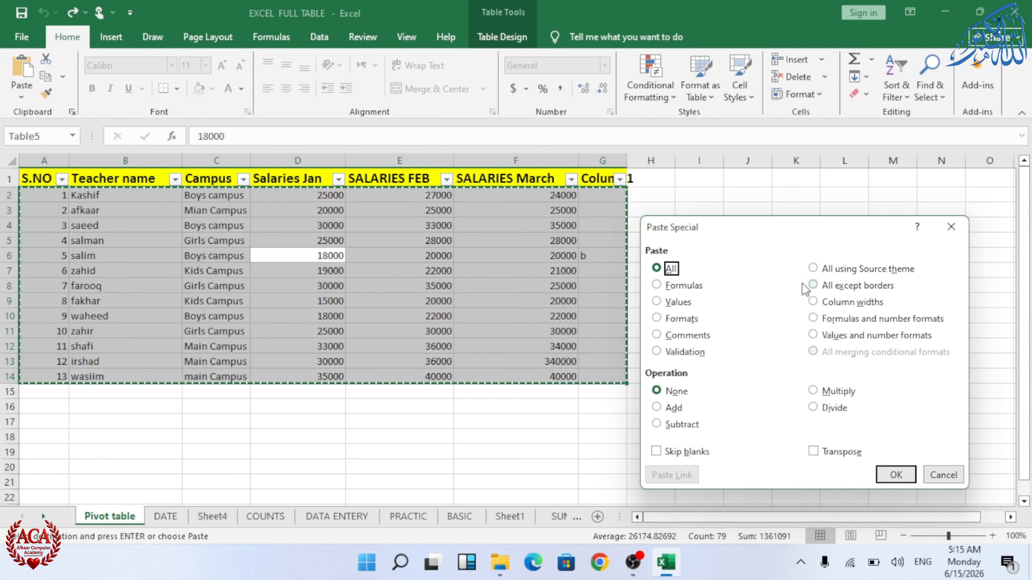
{"action": "left_click", "coordinate": [957, 473]}
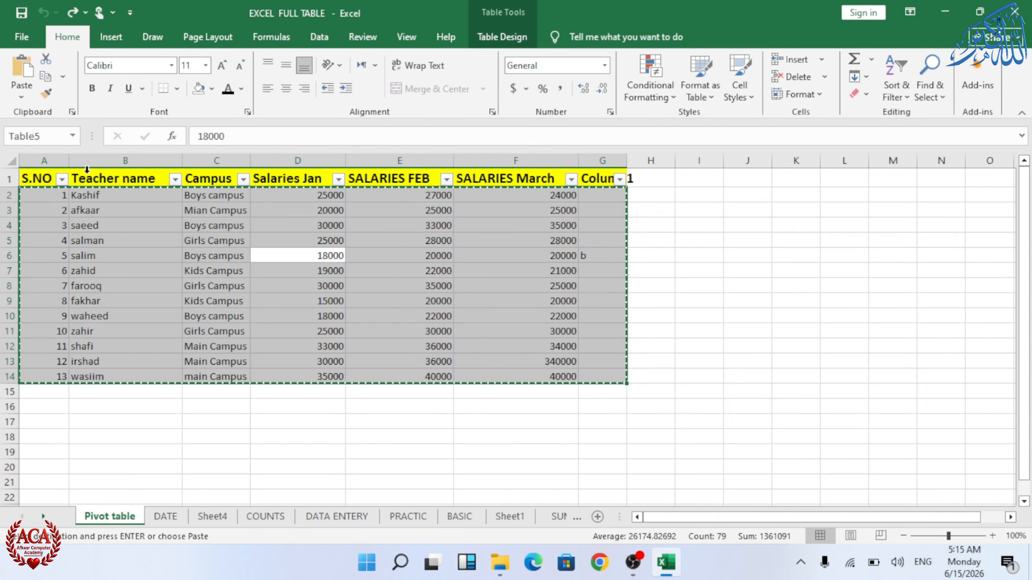
Step: Copy the table's data rows, paste them at cell I2 with the Paste Special option All, and undo the paste
{"action": "left_click", "coordinate": [21, 93]}
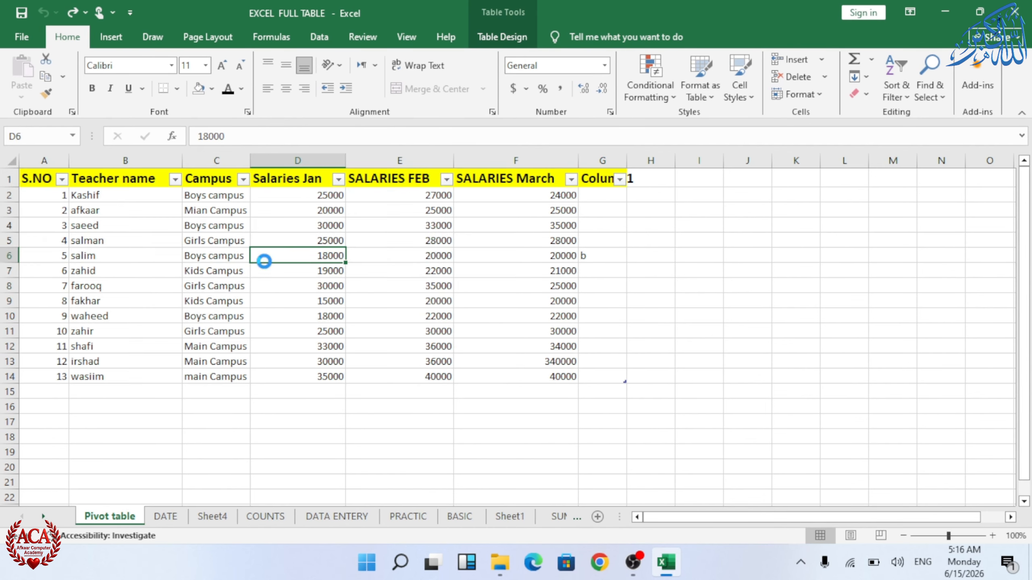
{"action": "key", "text": "ctrl+a"}
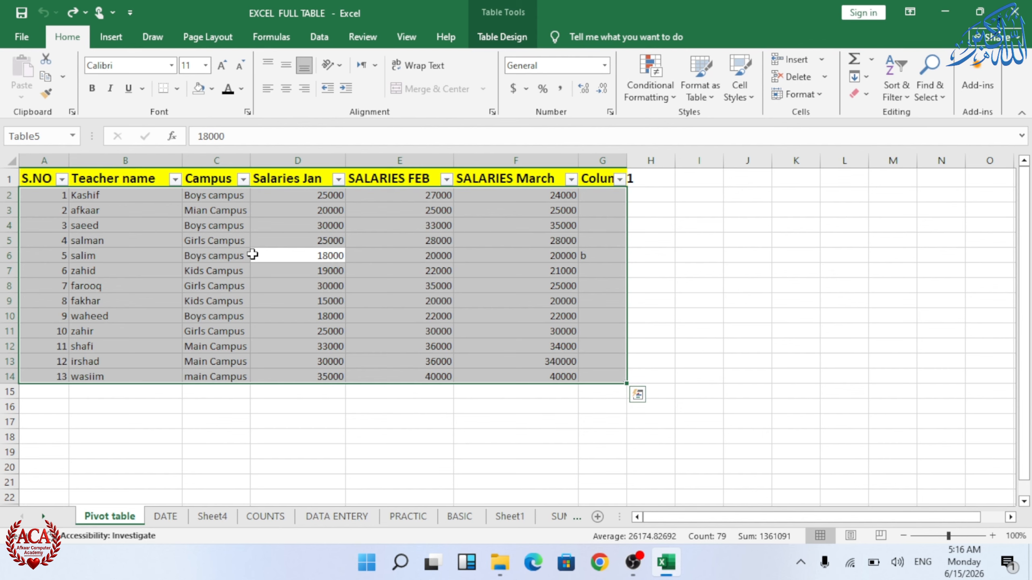
{"action": "key", "text": "ctrl+c"}
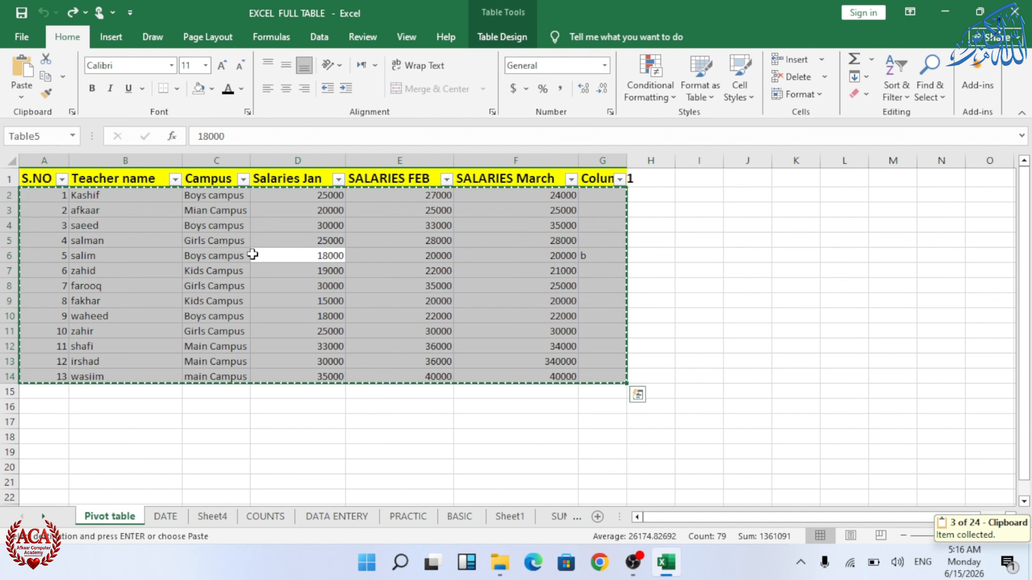
{"action": "left_click", "coordinate": [715, 195]}
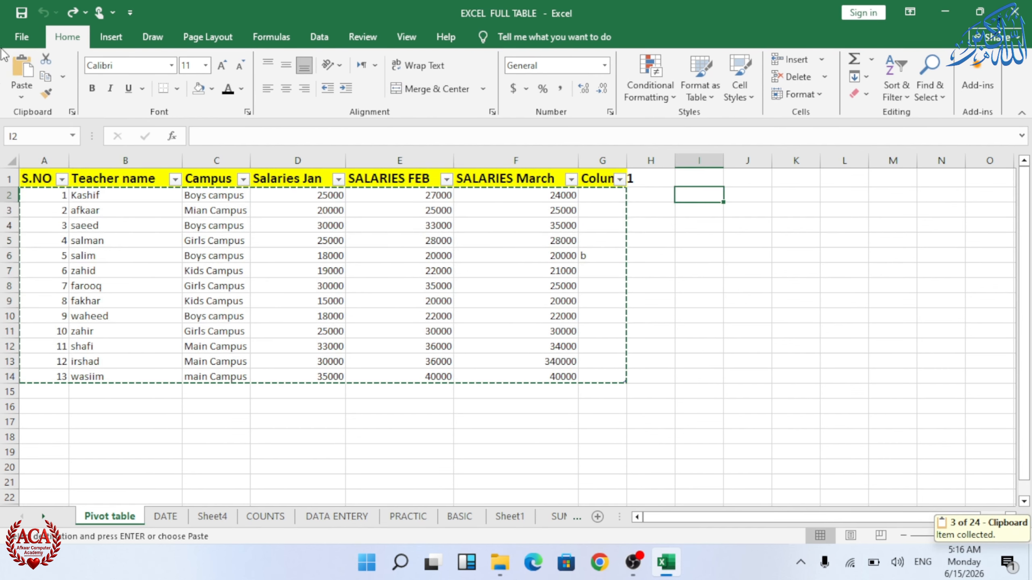
{"action": "left_click", "coordinate": [15, 97]}
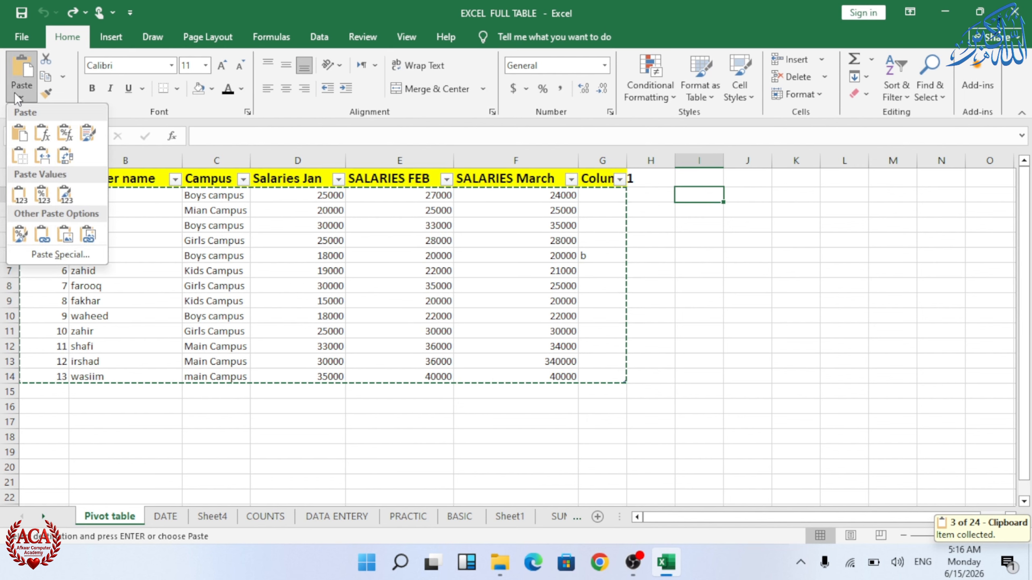
{"action": "left_click", "coordinate": [52, 260]}
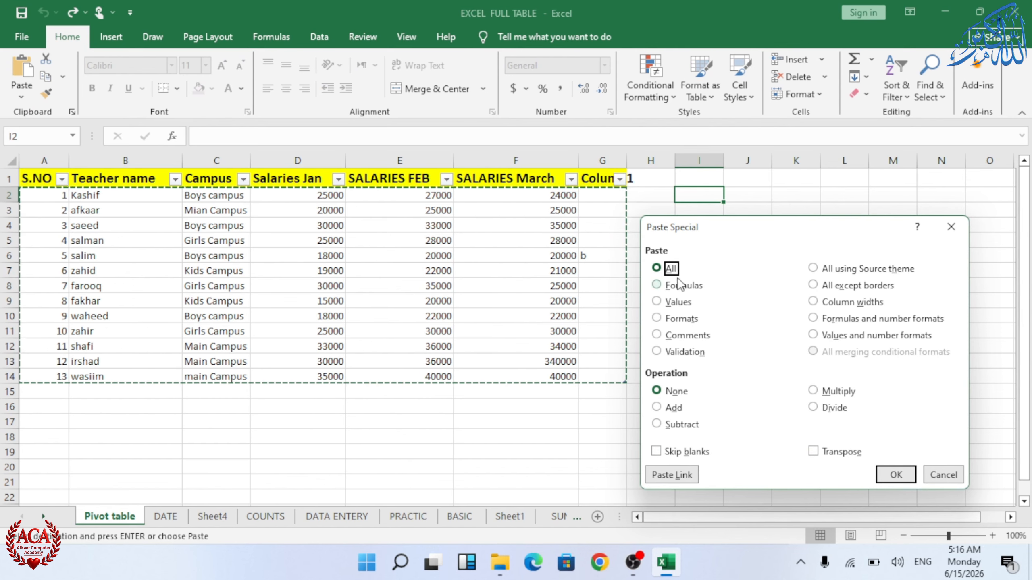
{"action": "left_click", "coordinate": [895, 475]}
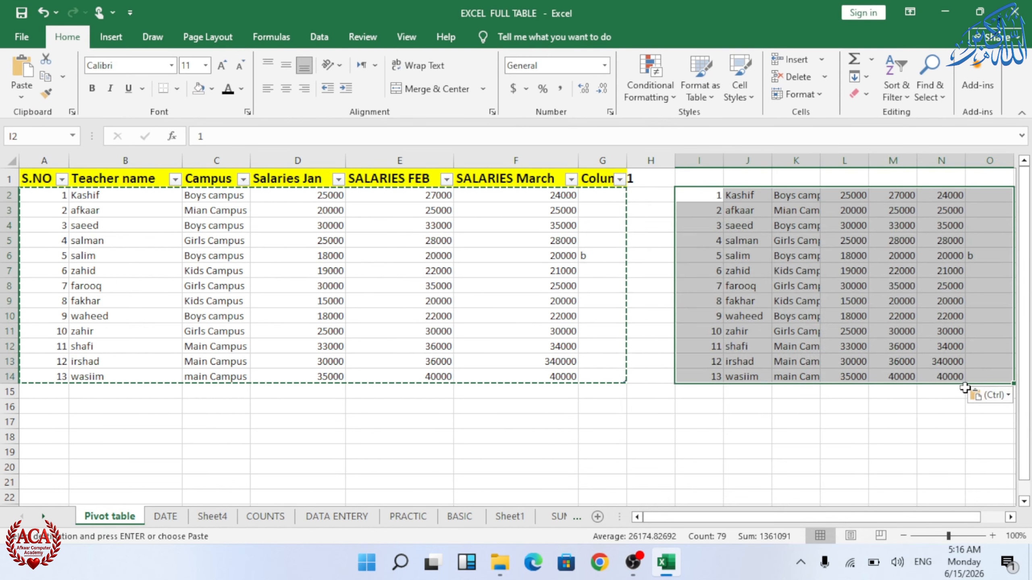
{"action": "key", "text": "ctrl+z"}
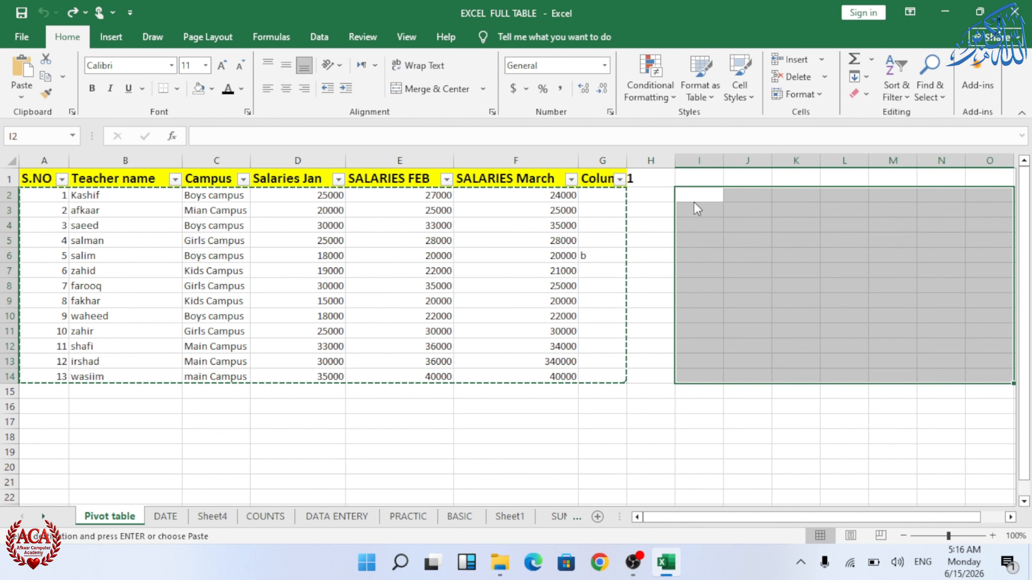
Step: Review the paste choices in the Paste Special dialog for cell M10 and cancel it
{"action": "key", "text": "ctrl+alt+v"}
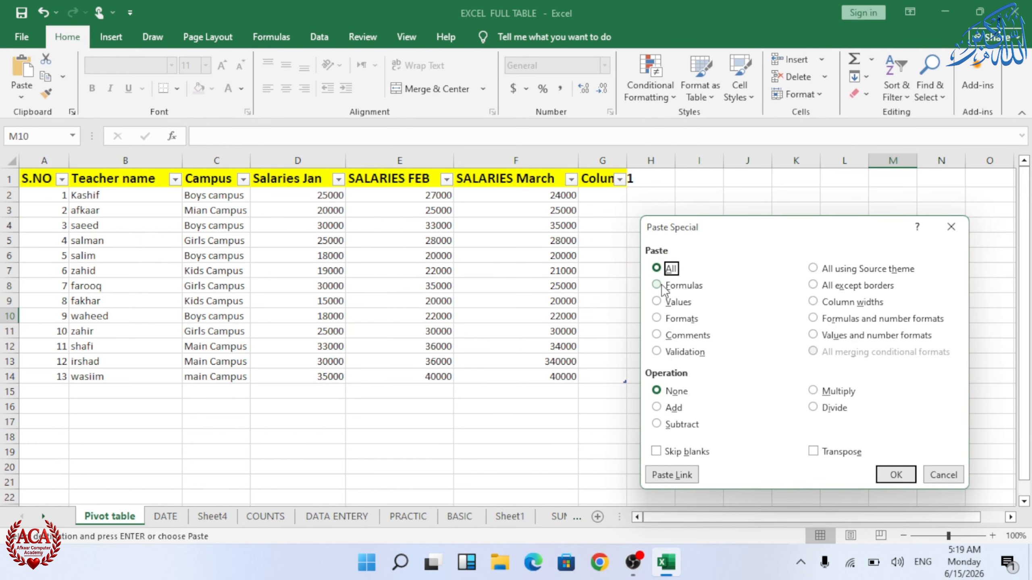
{"action": "left_click", "coordinate": [943, 475]}
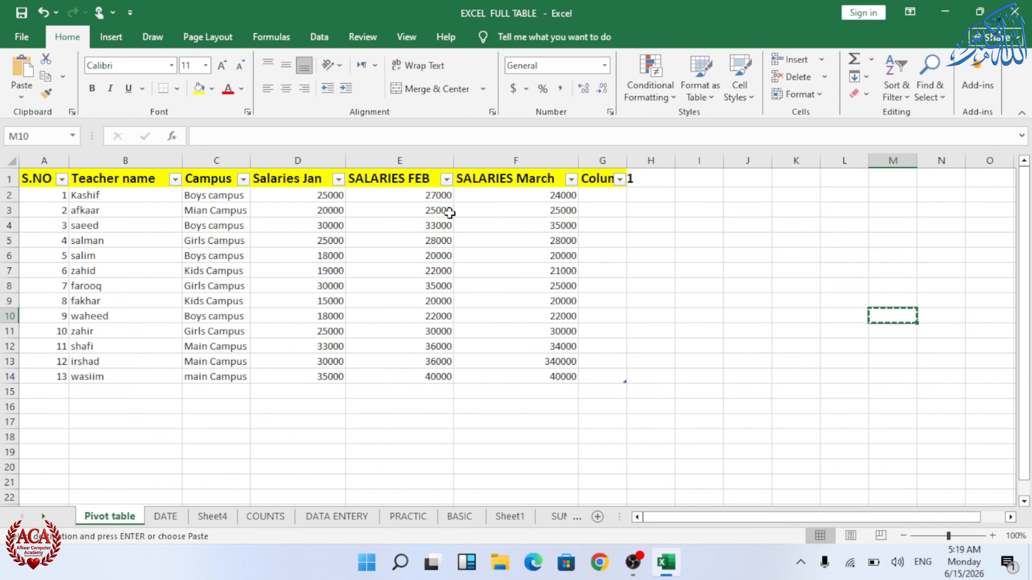
Step: Use AutoSum on D2:F2 to total each teacher's January to March salaries in column G
{"action": "left_click_drag", "start_coordinate": [329, 195], "coordinate": [547, 197]}
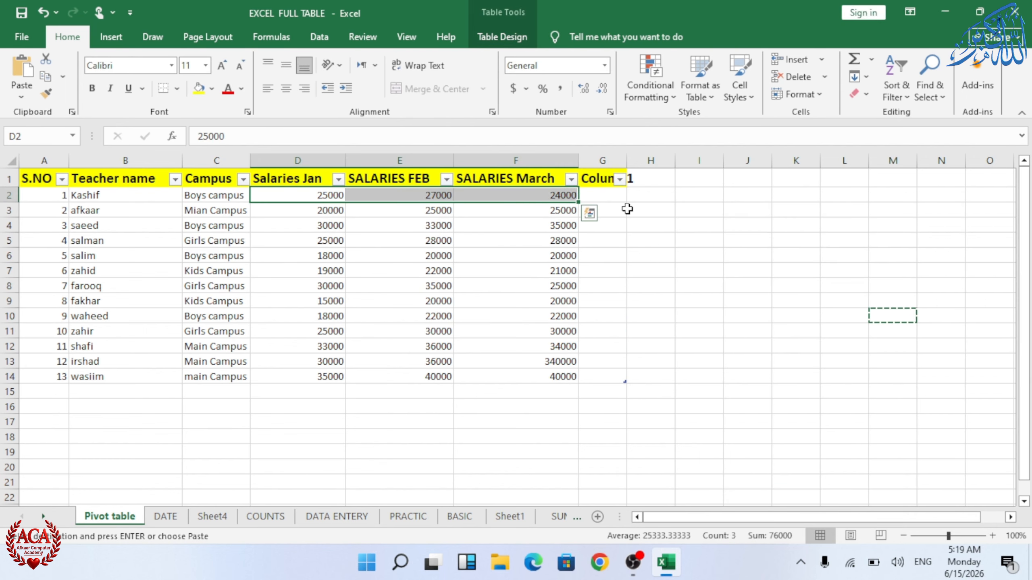
{"action": "key", "text": "alt+equal"}
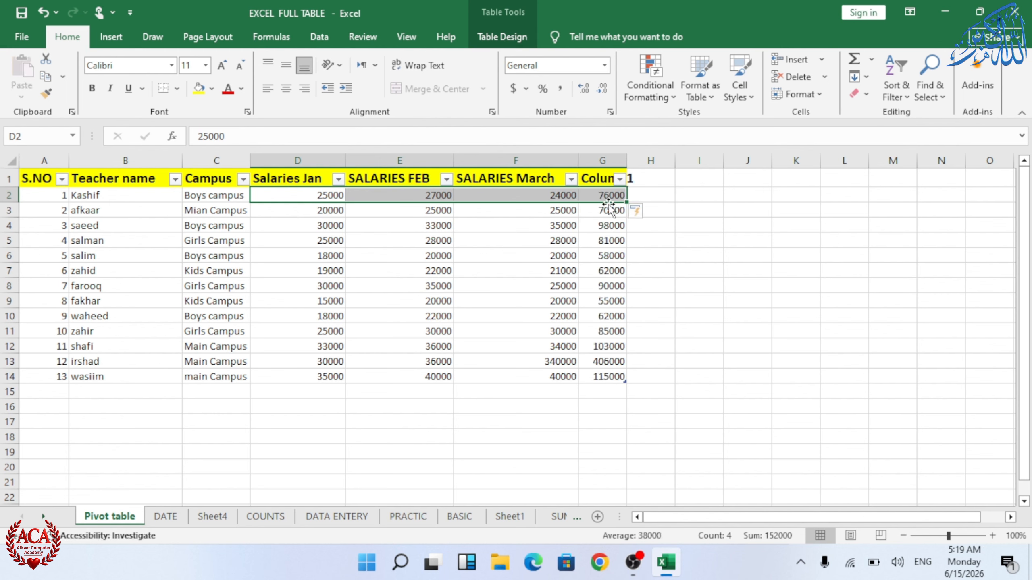
Step: Copy the totals in G2:G14 and paste them at cell G17 with the Paste Special option Formulas
{"action": "left_click", "coordinate": [691, 227]}
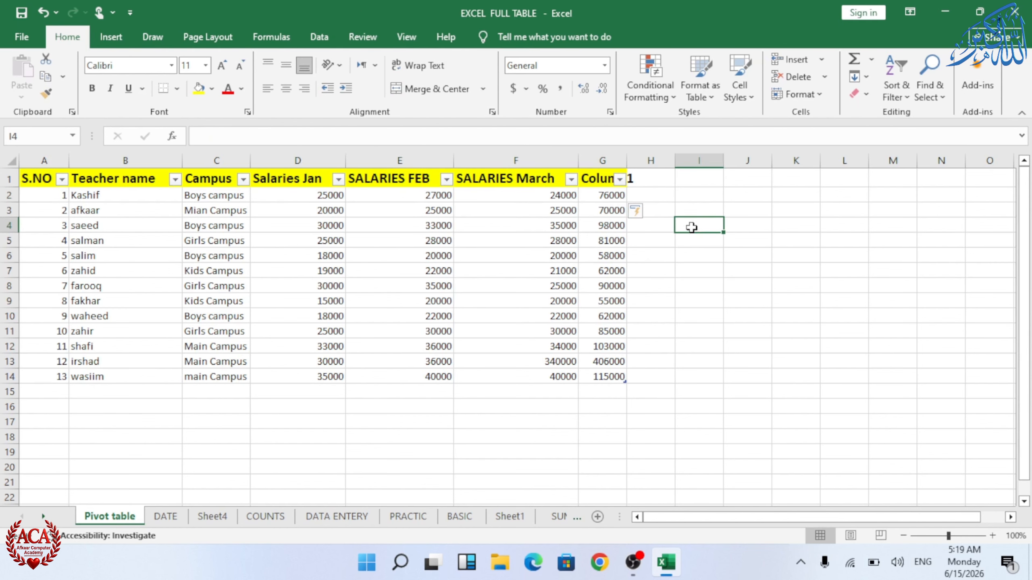
{"action": "left_click", "coordinate": [608, 195]}
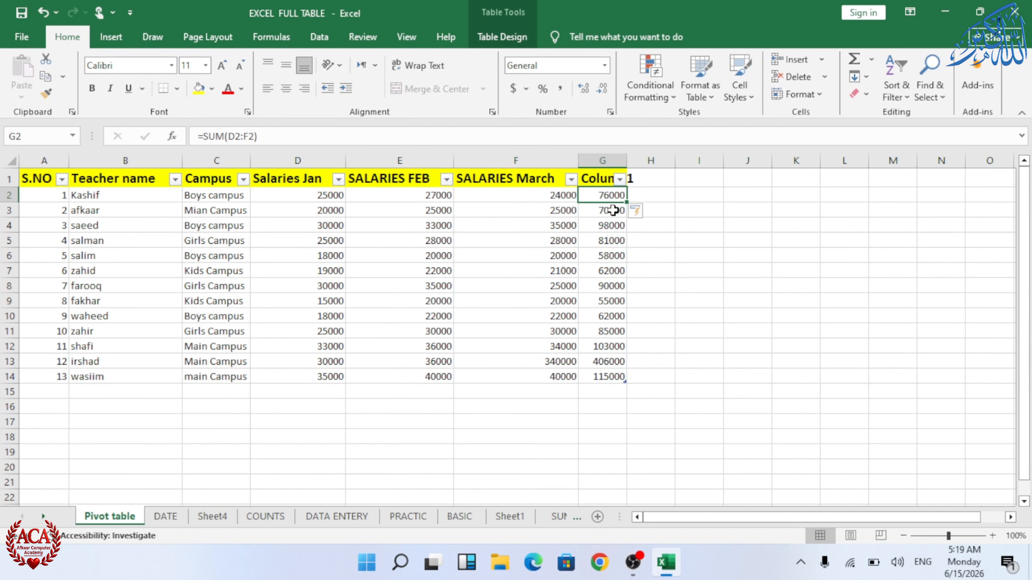
{"action": "left_click_drag", "start_coordinate": [606, 194], "coordinate": [611, 377]}
{"action": "key", "text": "ctrl+c"}
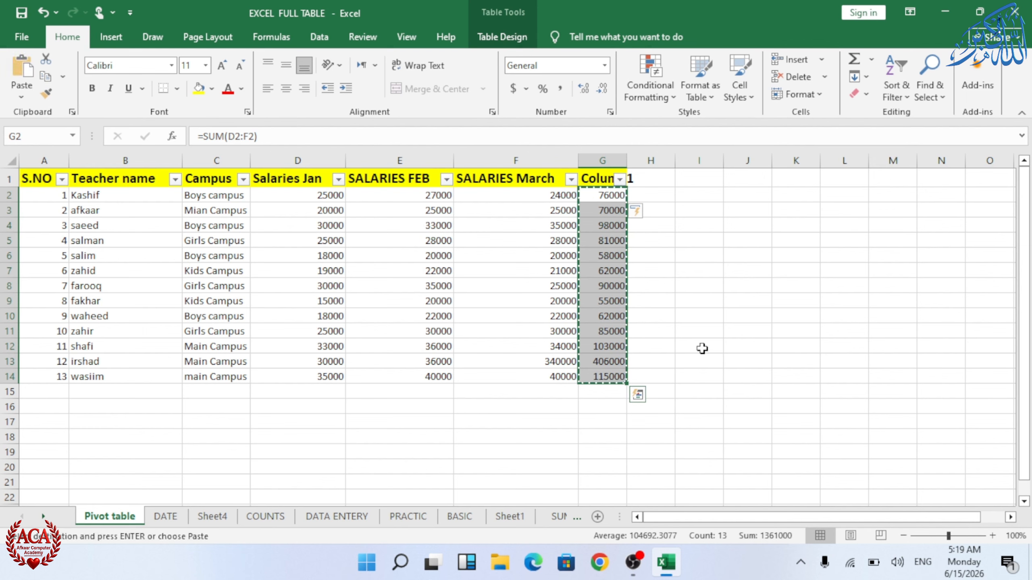
{"action": "left_click", "coordinate": [585, 423]}
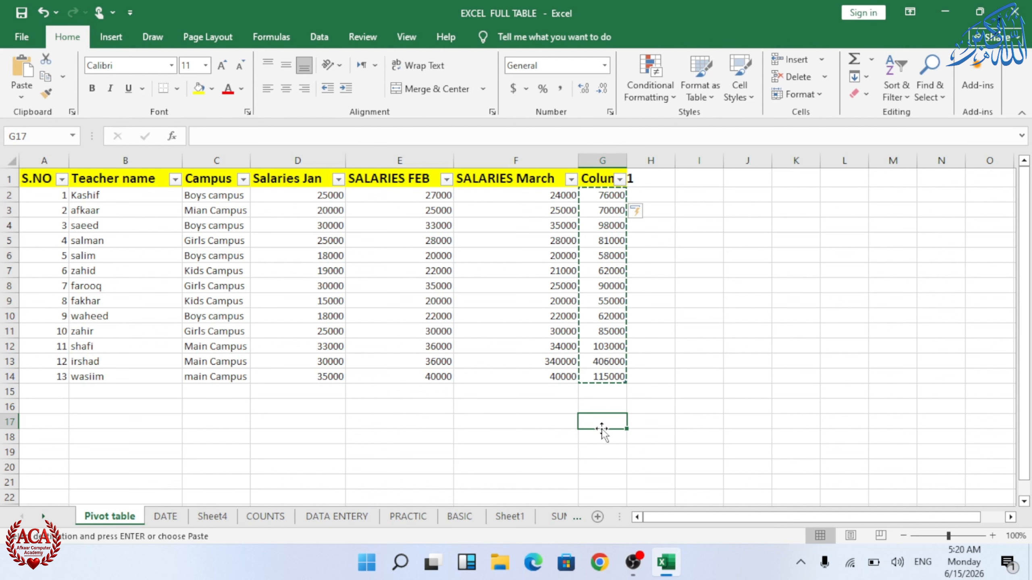
{"action": "left_click", "coordinate": [20, 91]}
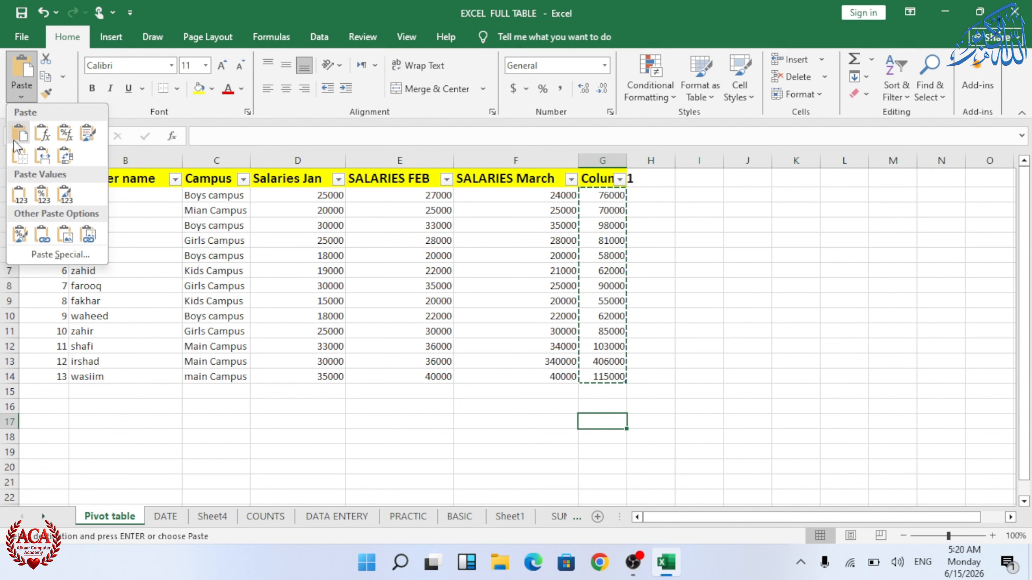
{"action": "left_click", "coordinate": [31, 257]}
{"action": "left_click", "coordinate": [656, 285]}
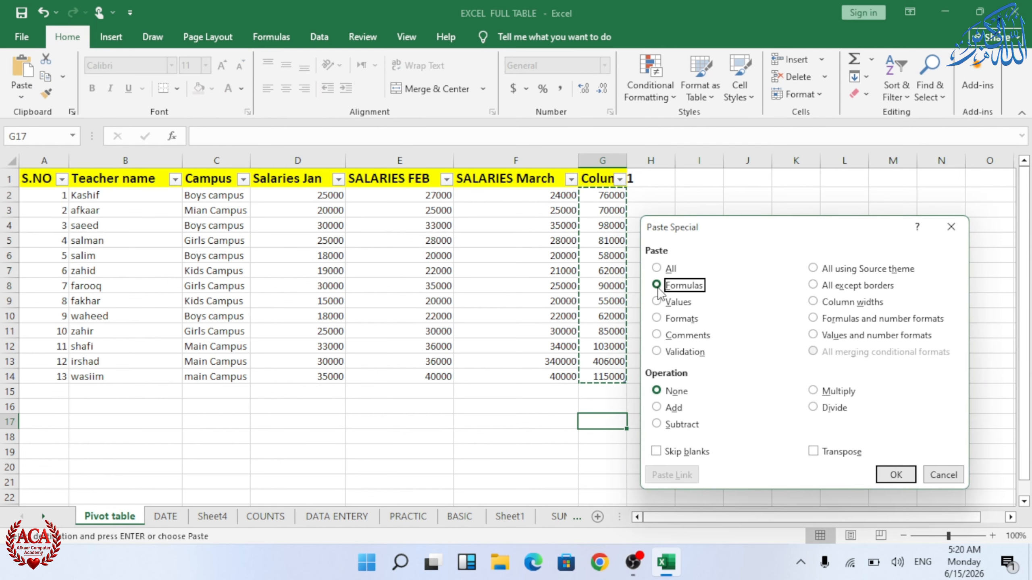
{"action": "left_click", "coordinate": [895, 475]}
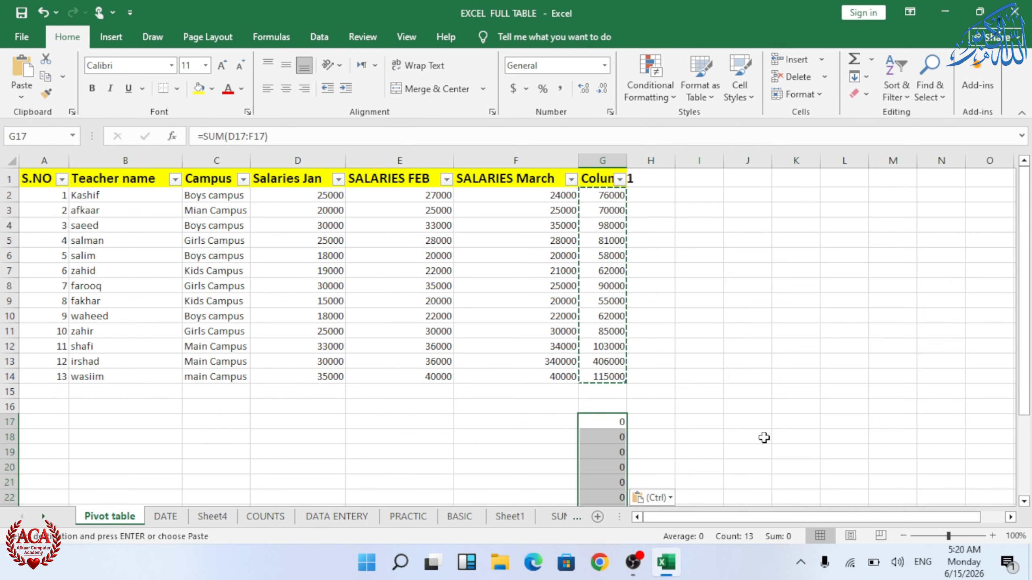
{"action": "scroll", "coordinate": [725, 409], "scroll_direction": "down", "scroll_amount": 3}
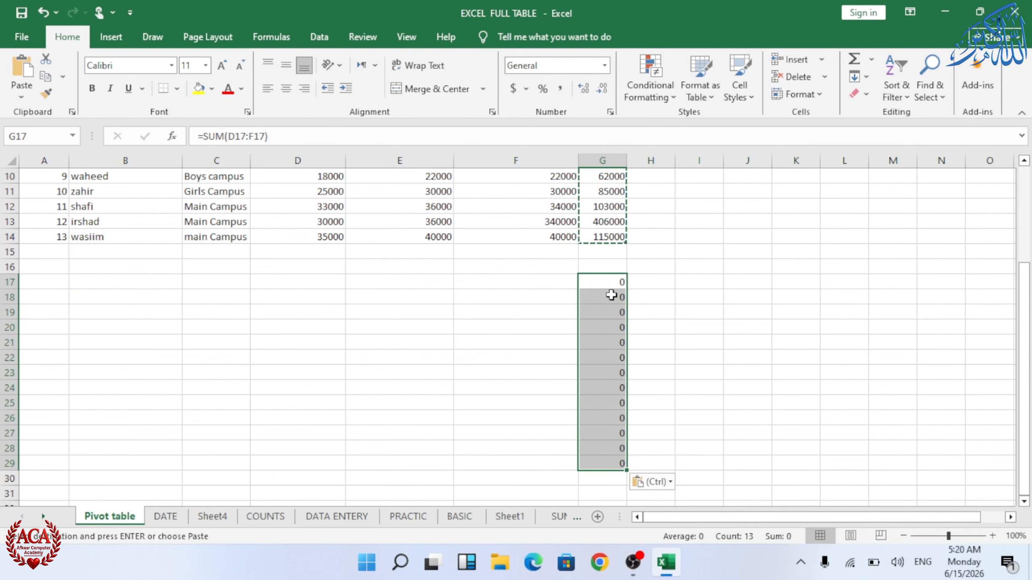
{"action": "scroll", "coordinate": [611, 295], "scroll_direction": "up", "scroll_amount": 2}
{"action": "scroll", "coordinate": [604, 197], "scroll_direction": "up", "scroll_amount": 1}
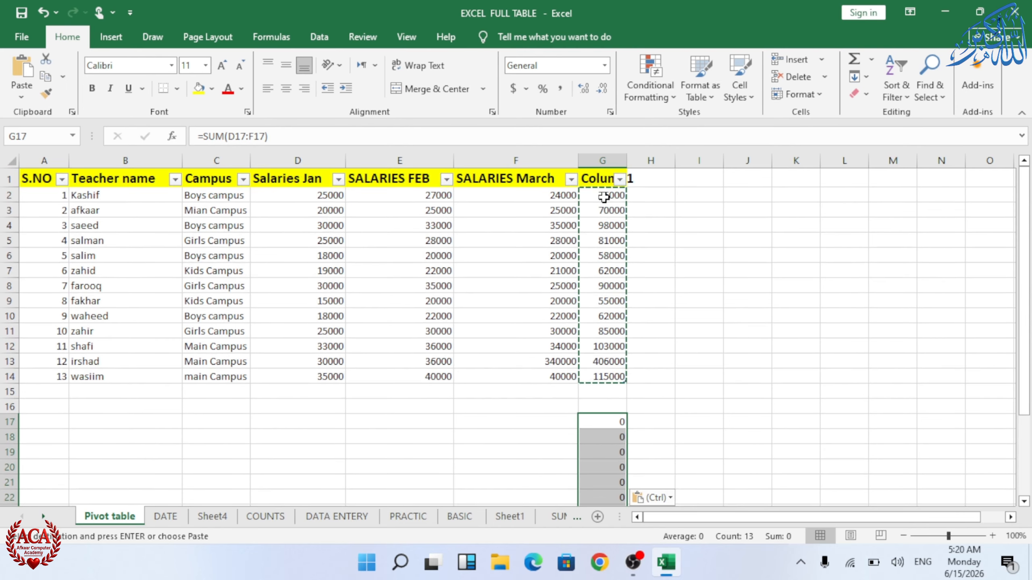
Step: Enter 33 in F17, 55 in E17 and 66 in D17 to test the pasted sum formula in G17
{"action": "scroll", "coordinate": [608, 216], "scroll_direction": "down", "scroll_amount": 3}
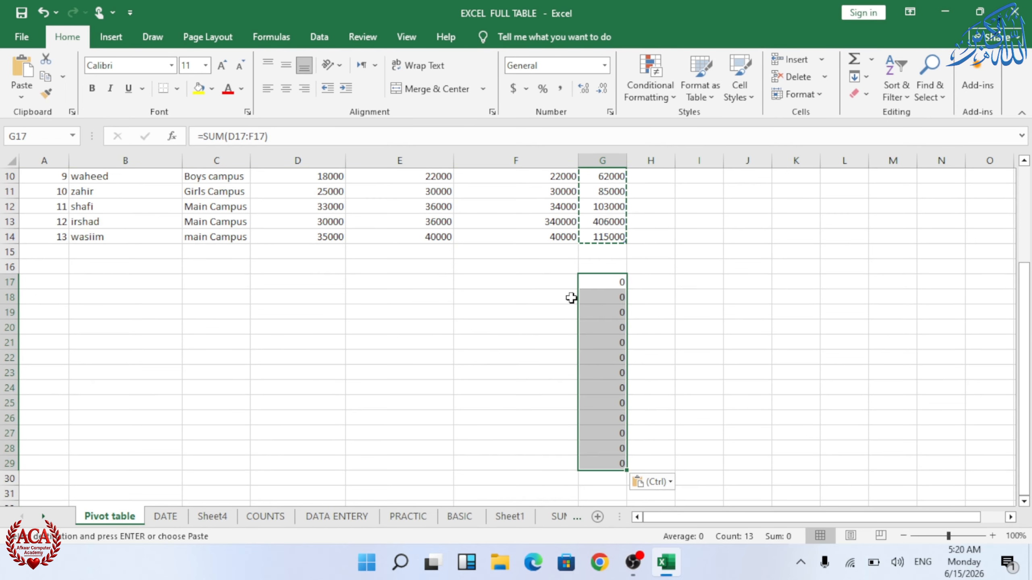
{"action": "left_click", "coordinate": [469, 282]}
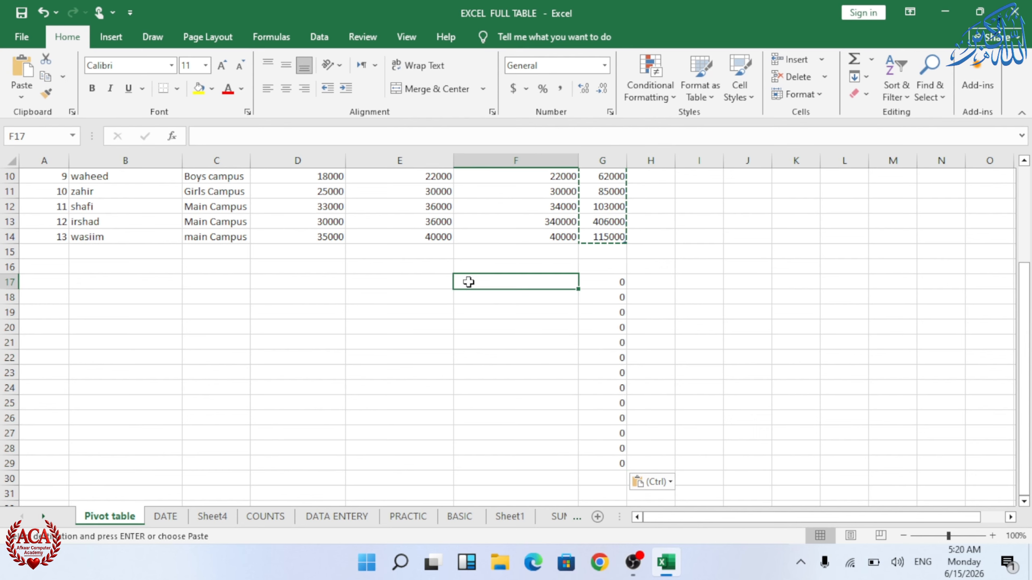
{"action": "key", "text": "Escape"}
{"action": "type", "text": "33"}
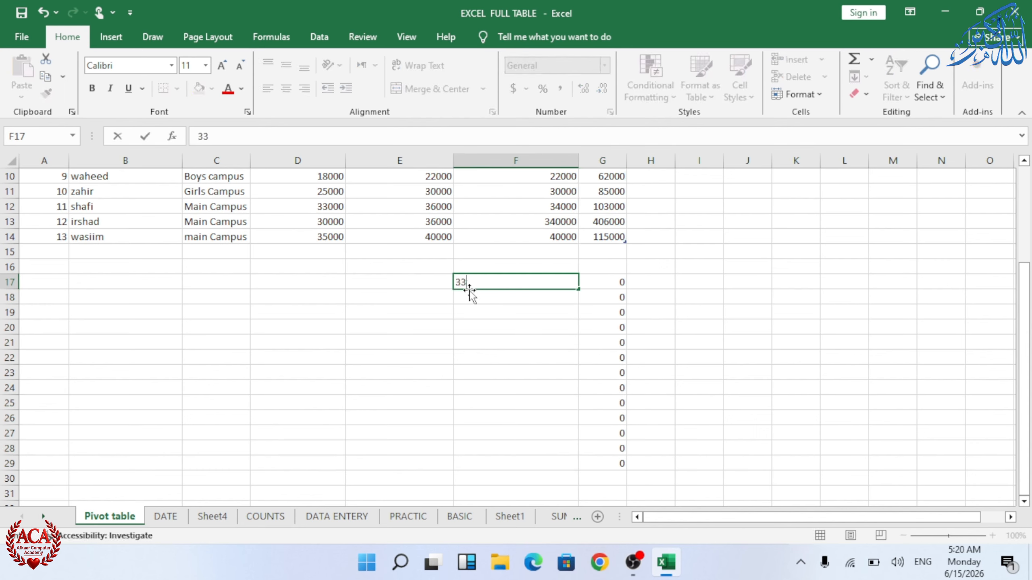
{"action": "left_click", "coordinate": [376, 283]}
{"action": "type", "text": "55"}
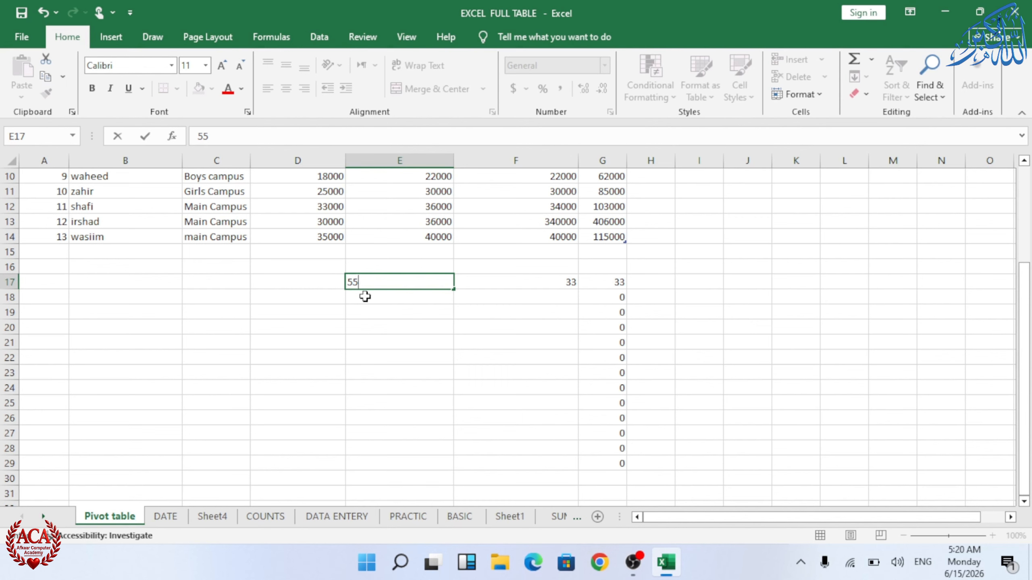
{"action": "left_click", "coordinate": [316, 280]}
{"action": "type", "text": "66"}
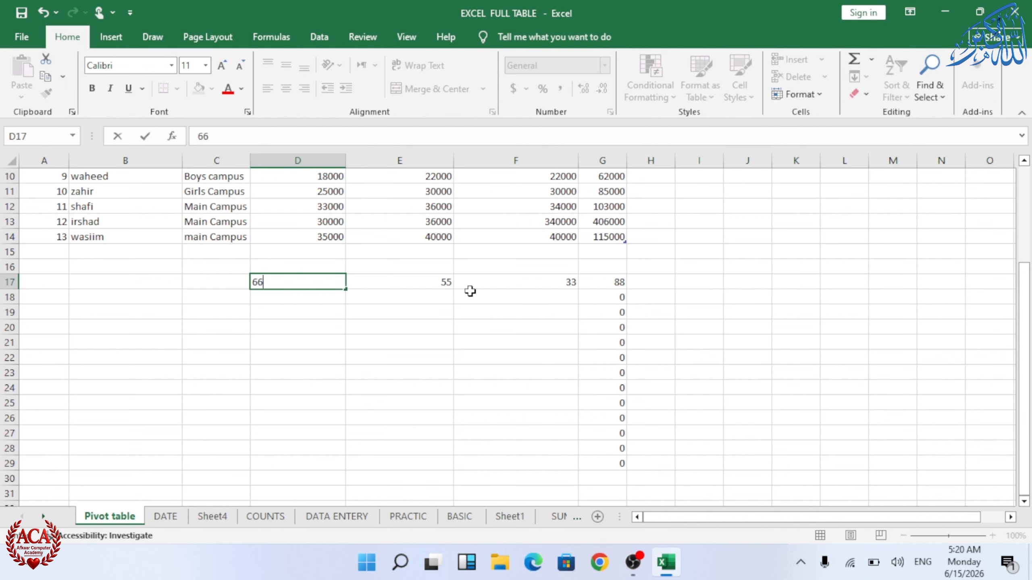
{"action": "left_click", "coordinate": [363, 292]}
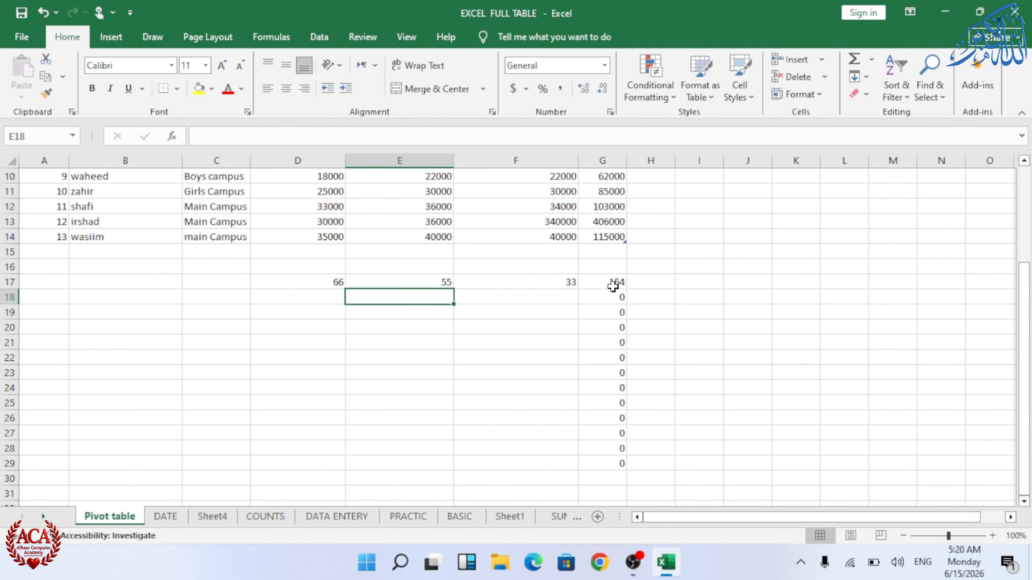
{"action": "left_click_drag", "start_coordinate": [611, 287], "coordinate": [617, 465]}
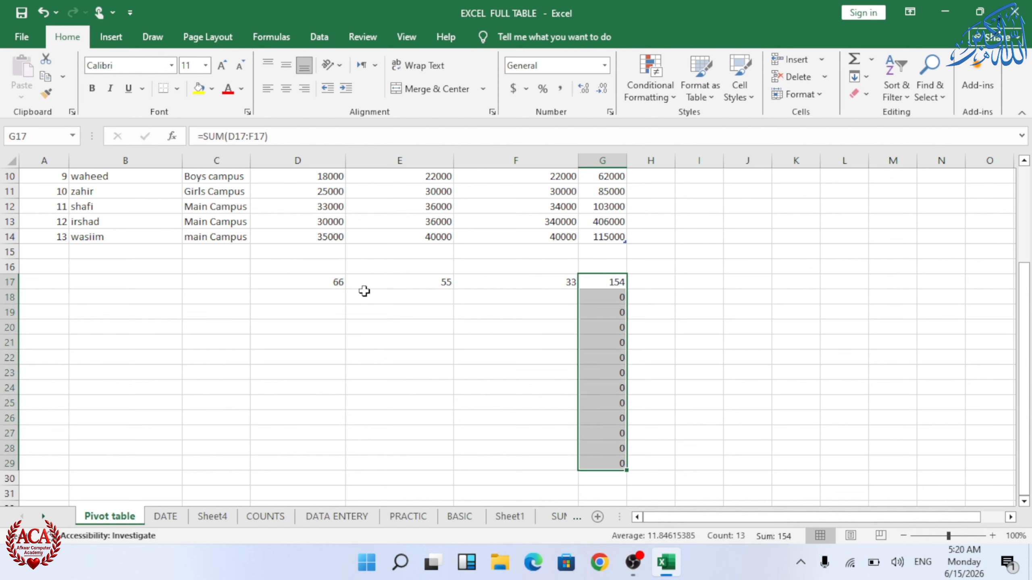
Step: Enter 33 in D18, 44 in E18 and 66 in F18 to test the pasted formula in G18
{"action": "left_click", "coordinate": [339, 296]}
{"action": "type", "text": "33"}
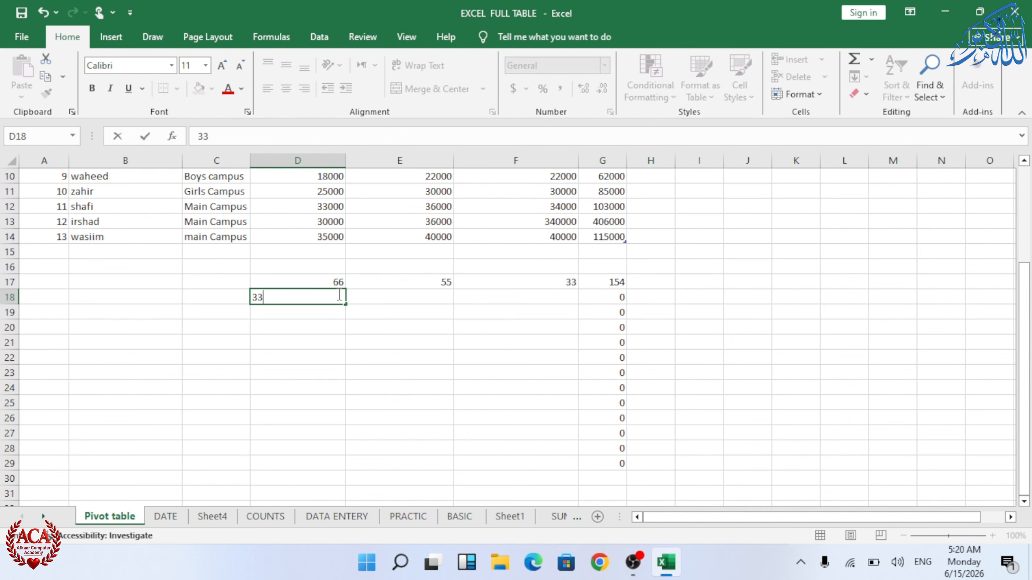
{"action": "left_click", "coordinate": [365, 296]}
{"action": "type", "text": "44"}
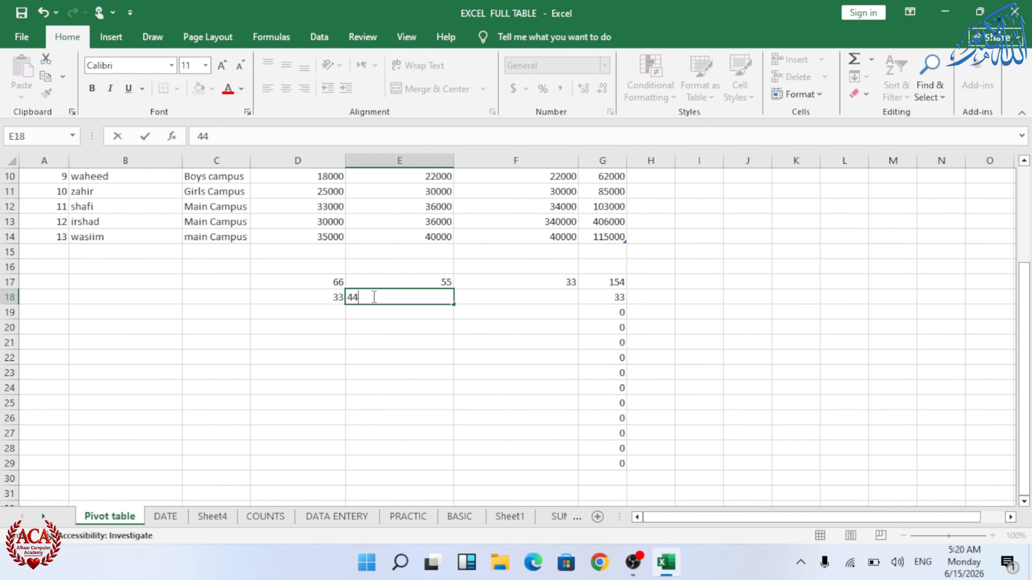
{"action": "left_click", "coordinate": [491, 302]}
{"action": "type", "text": "66"}
{"action": "left_click", "coordinate": [555, 341]}
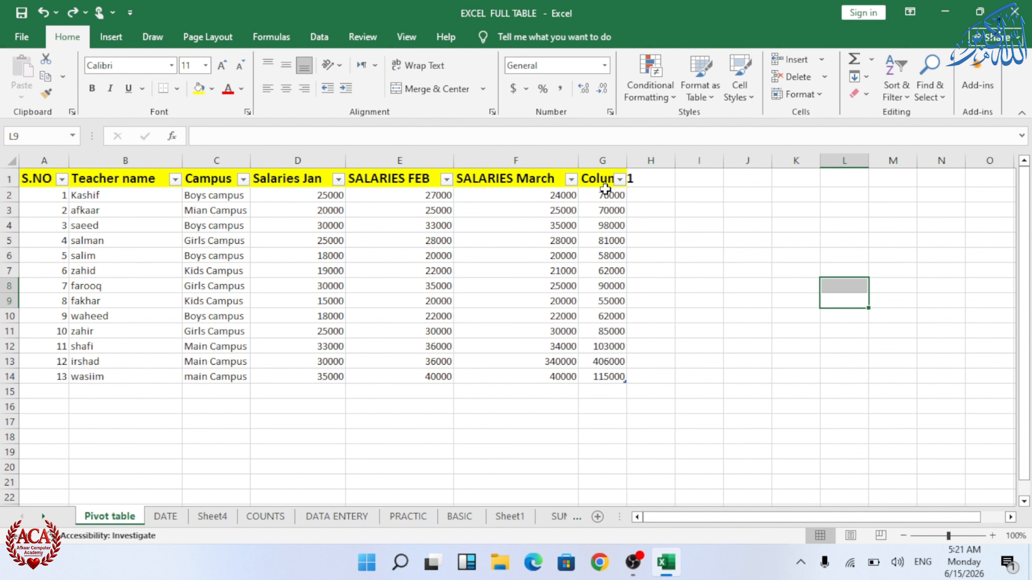
Step: Copy the totals in G2:G14 again and paste them at cell G17 with the Paste Special option Values
{"action": "left_click_drag", "start_coordinate": [605, 189], "coordinate": [607, 373]}
{"action": "key", "text": "ctrl+c"}
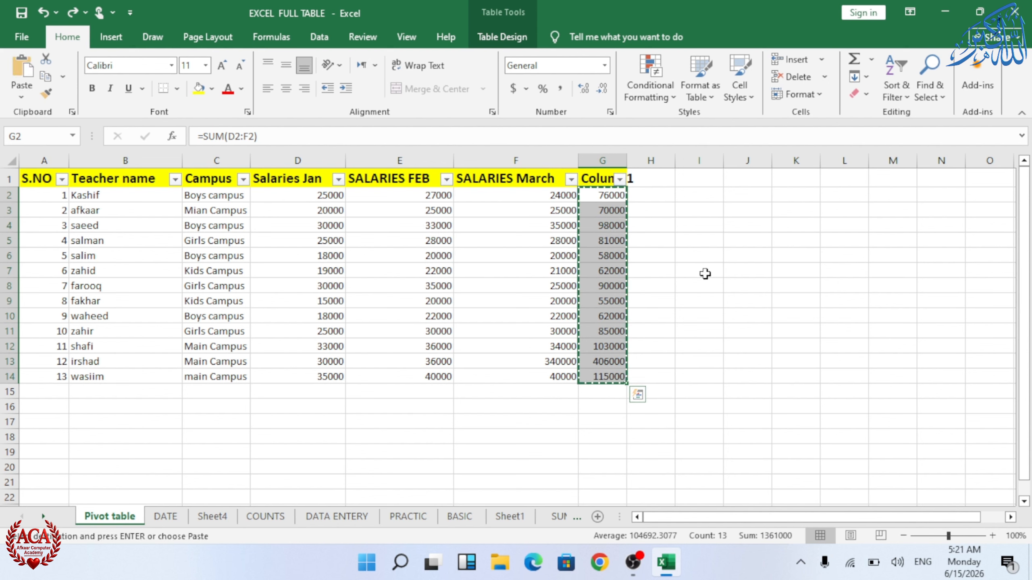
{"action": "left_click", "coordinate": [601, 421]}
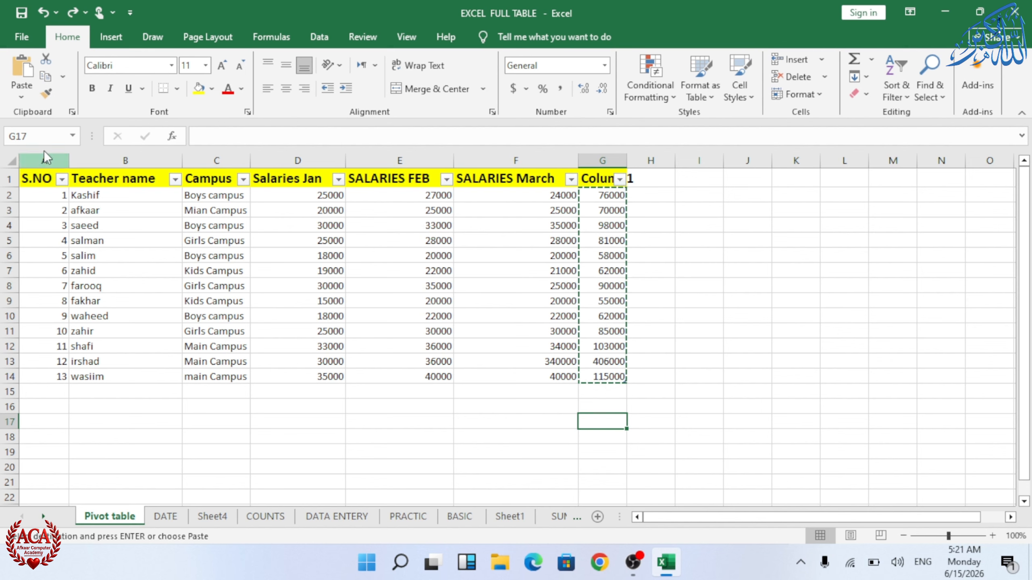
{"action": "left_click", "coordinate": [23, 97]}
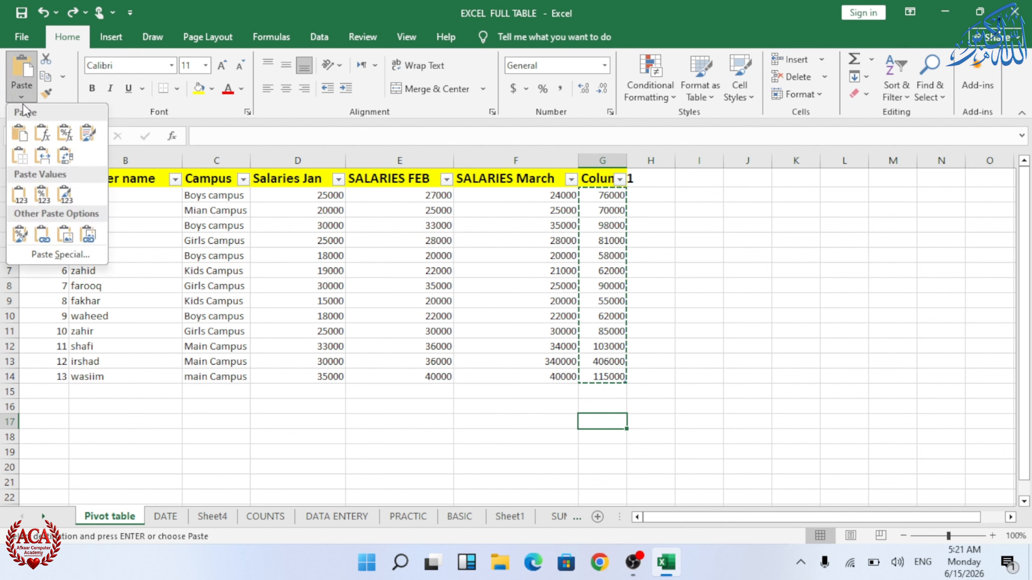
{"action": "left_click", "coordinate": [36, 250]}
{"action": "left_click", "coordinate": [690, 306]}
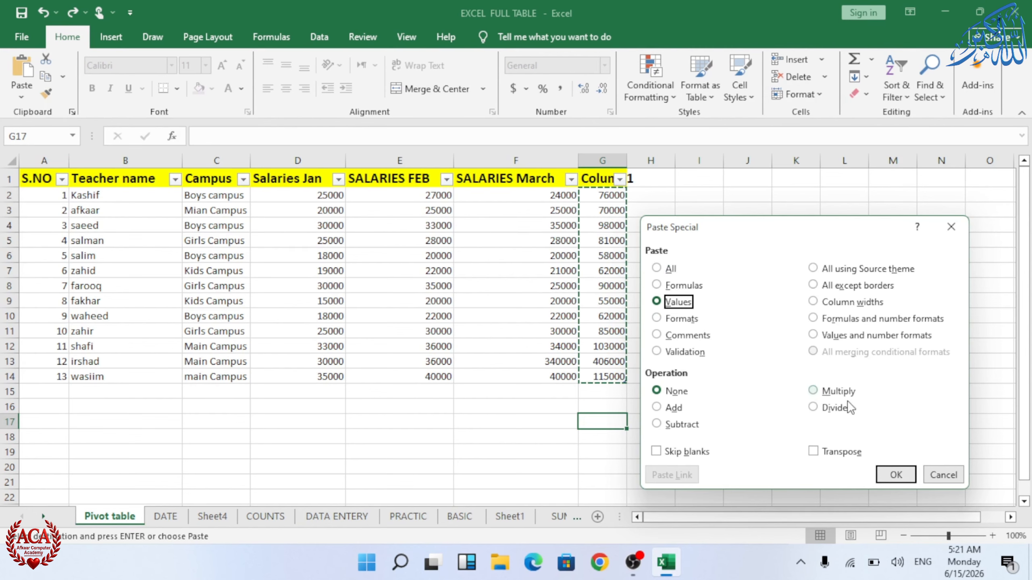
{"action": "left_click", "coordinate": [887, 476]}
{"action": "scroll", "coordinate": [530, 334], "scroll_direction": "down", "scroll_amount": 1}
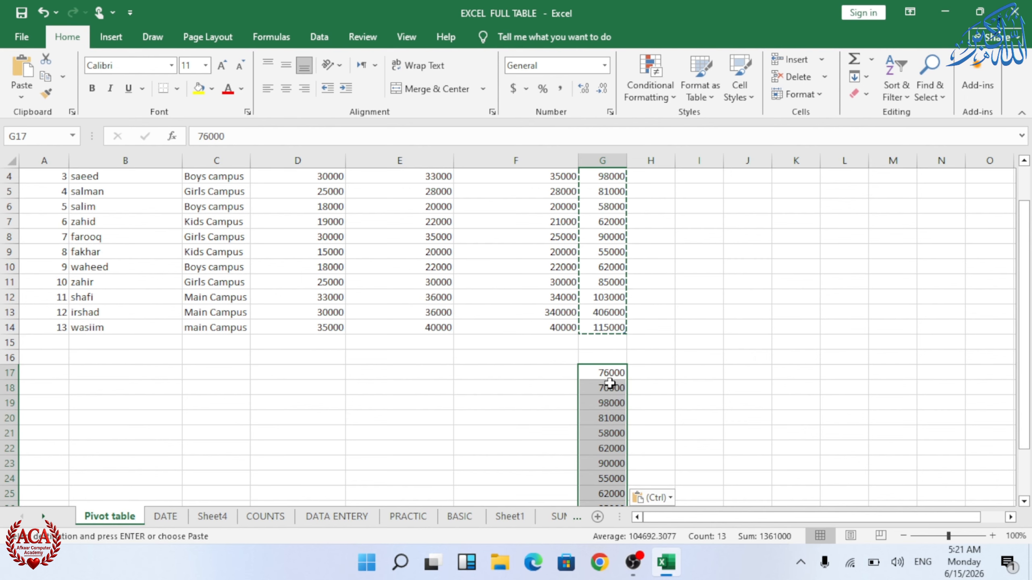
{"action": "scroll", "coordinate": [606, 241], "scroll_direction": "up", "scroll_amount": 1}
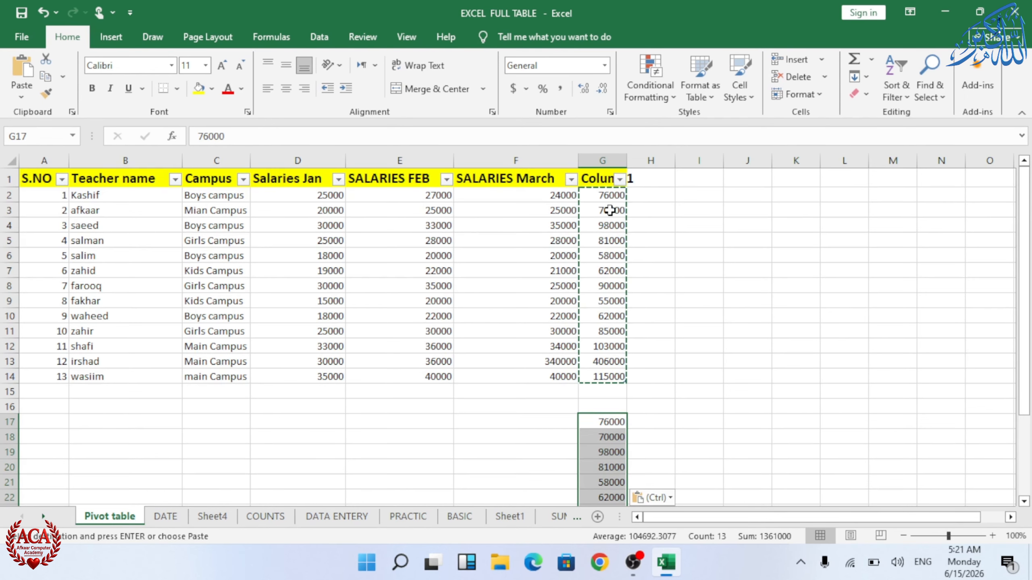
{"action": "scroll", "coordinate": [585, 446], "scroll_direction": "down", "scroll_amount": 3}
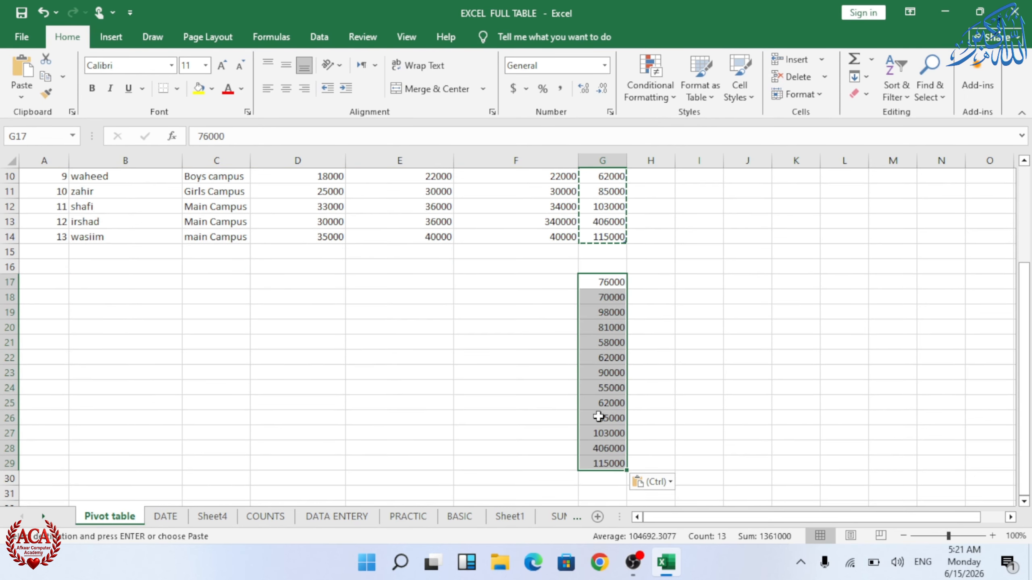
Step: Compare the contents of the pasted cells G21 and G17 with the original formula in G2
{"action": "left_click", "coordinate": [609, 340]}
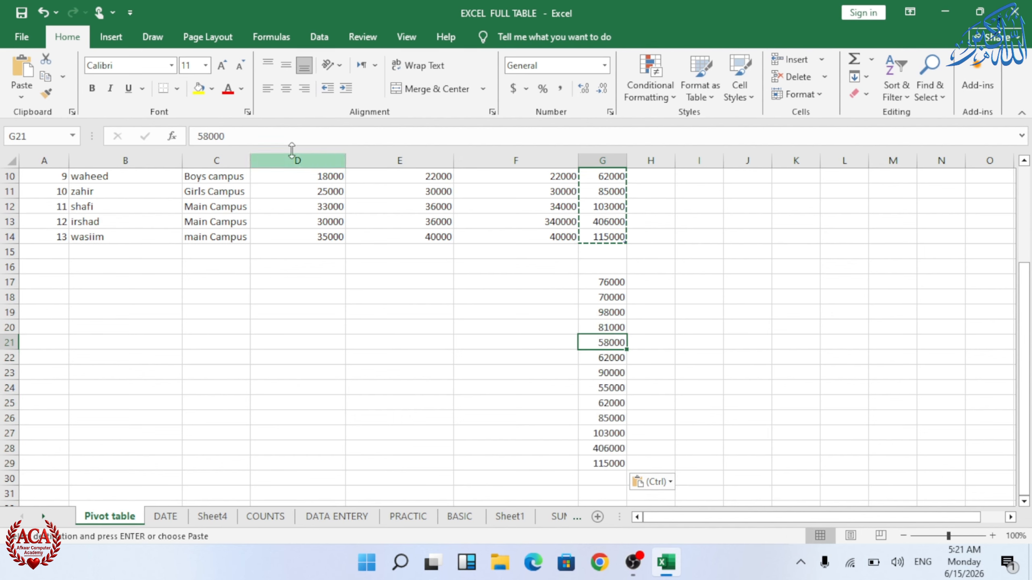
{"action": "left_click", "coordinate": [598, 278]}
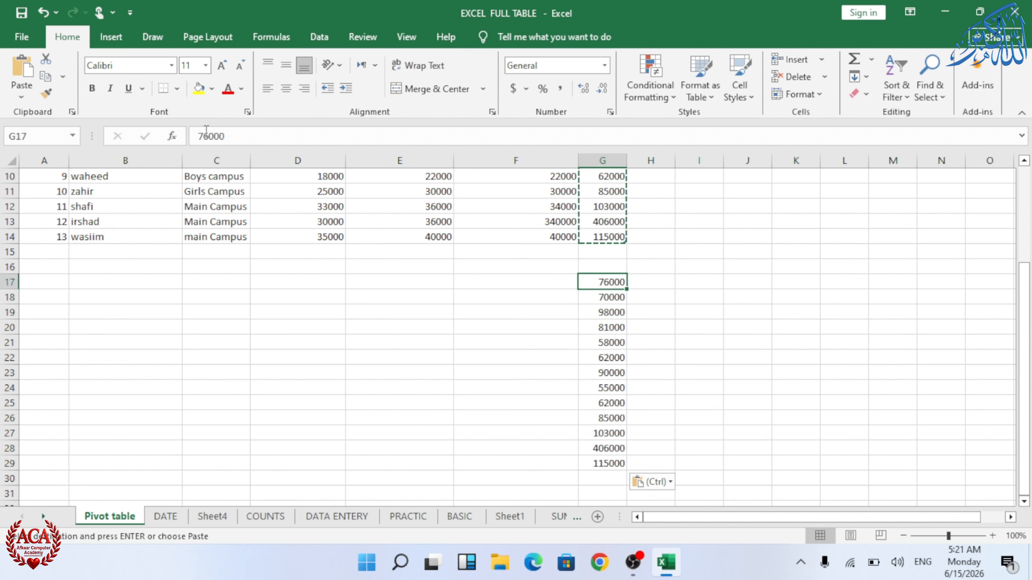
{"action": "double_click", "coordinate": [230, 135]}
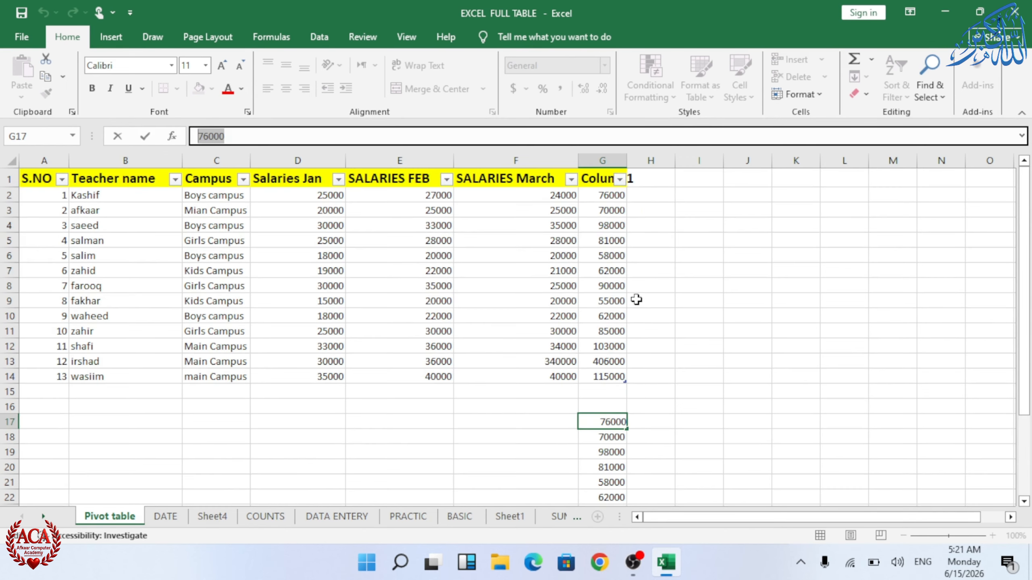
{"action": "scroll", "coordinate": [610, 297], "scroll_direction": "up", "scroll_amount": 3}
{"action": "left_click", "coordinate": [605, 195]}
{"action": "left_click_drag", "start_coordinate": [260, 136], "coordinate": [161, 145]}
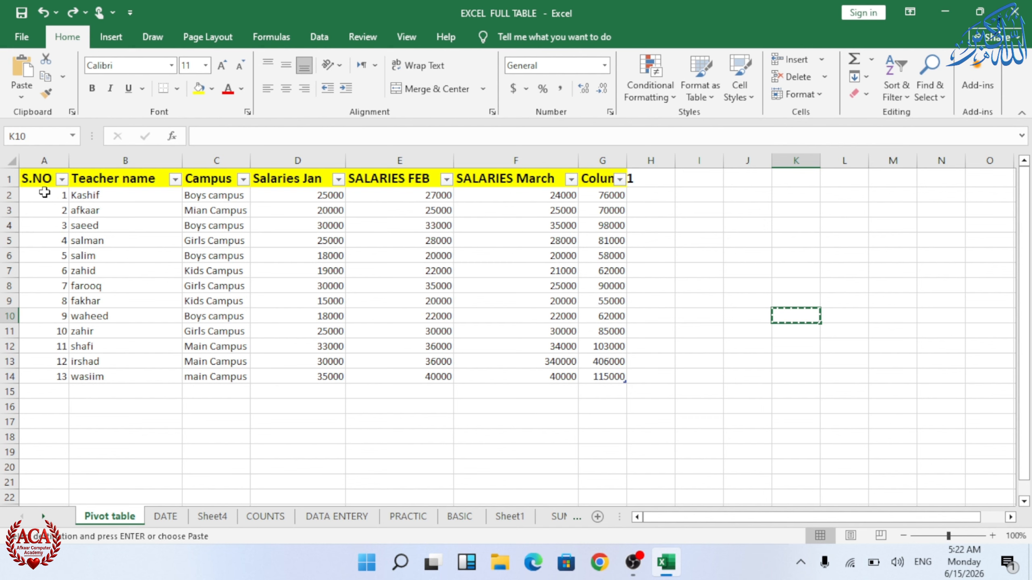
Step: Fill the S.NO cells A2:A14 with yellow and the Teacher name cells B2:B14 with dark orange
{"action": "left_click_drag", "start_coordinate": [44, 192], "coordinate": [45, 376]}
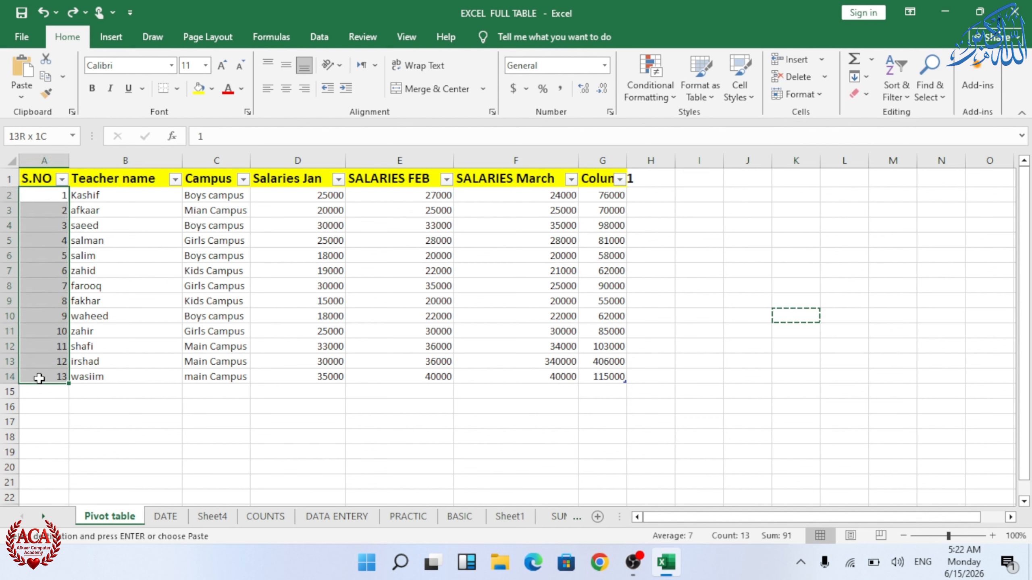
{"action": "left_click", "coordinate": [199, 90]}
{"action": "left_click_drag", "start_coordinate": [88, 196], "coordinate": [109, 370]}
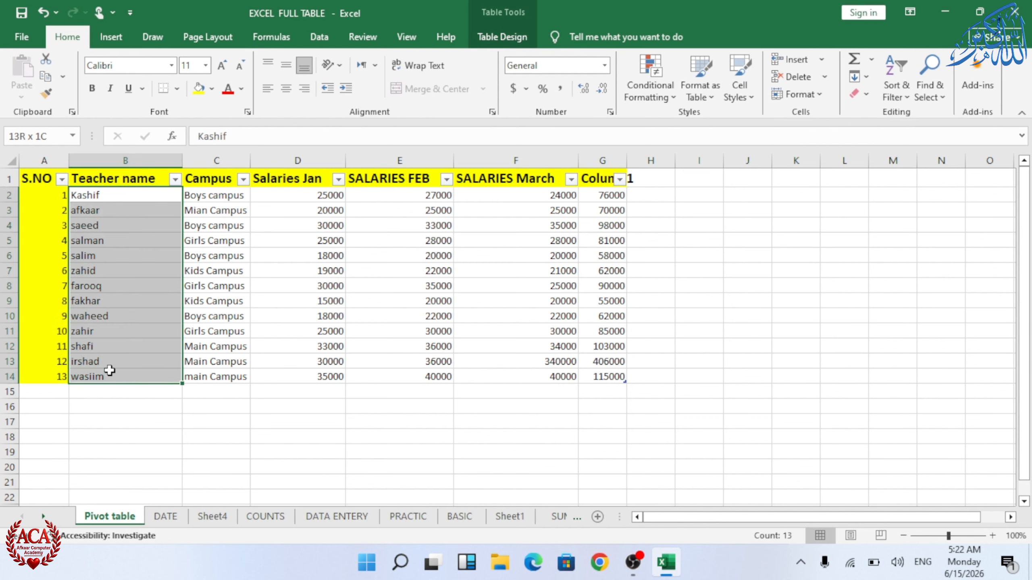
{"action": "left_click", "coordinate": [212, 89]}
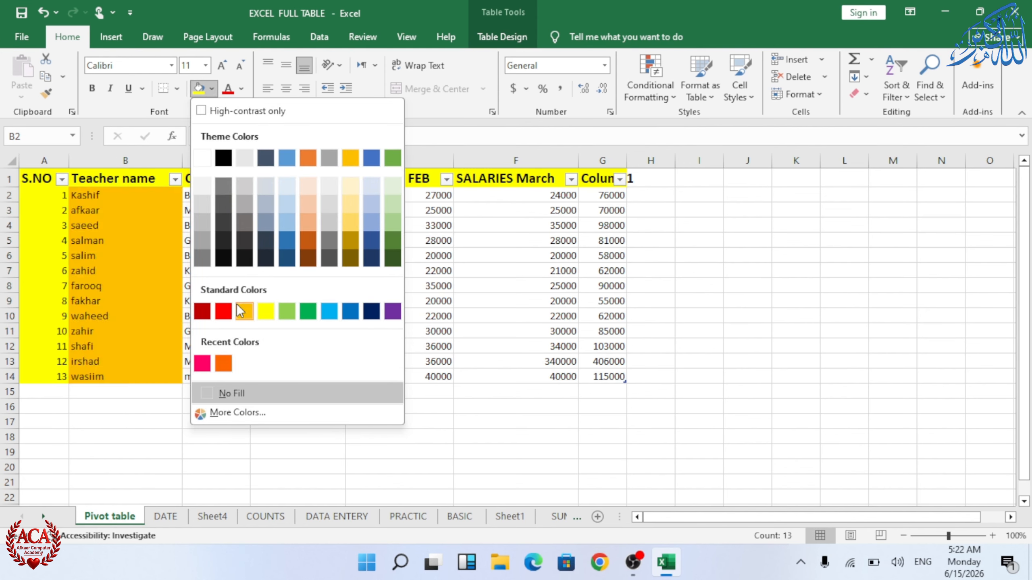
{"action": "left_click", "coordinate": [313, 238]}
{"action": "left_click", "coordinate": [308, 421]}
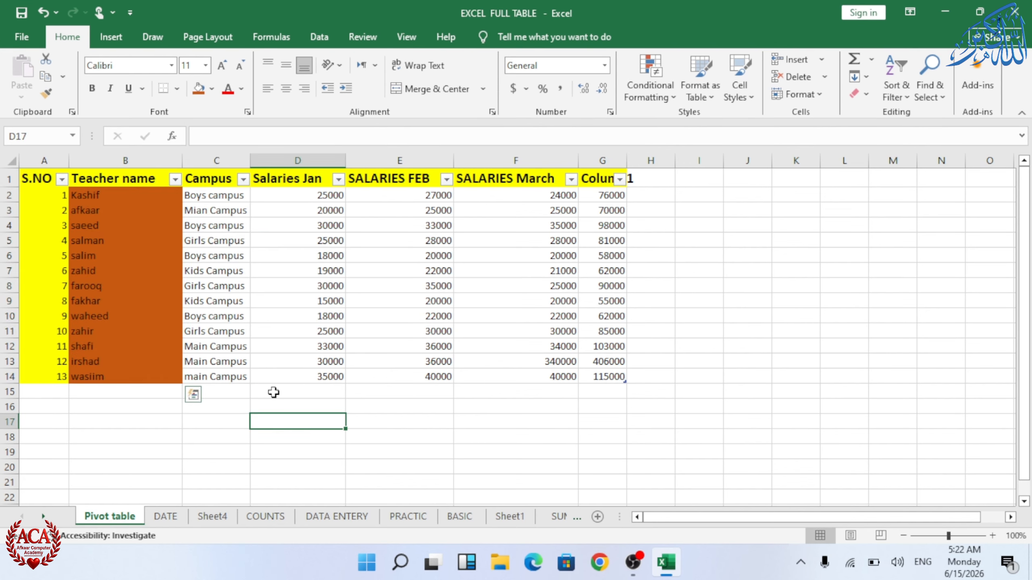
Step: Copy the whole table A1:G14 and paste it at I1 with the Paste Special option Formats
{"action": "left_click", "coordinate": [18, 166]}
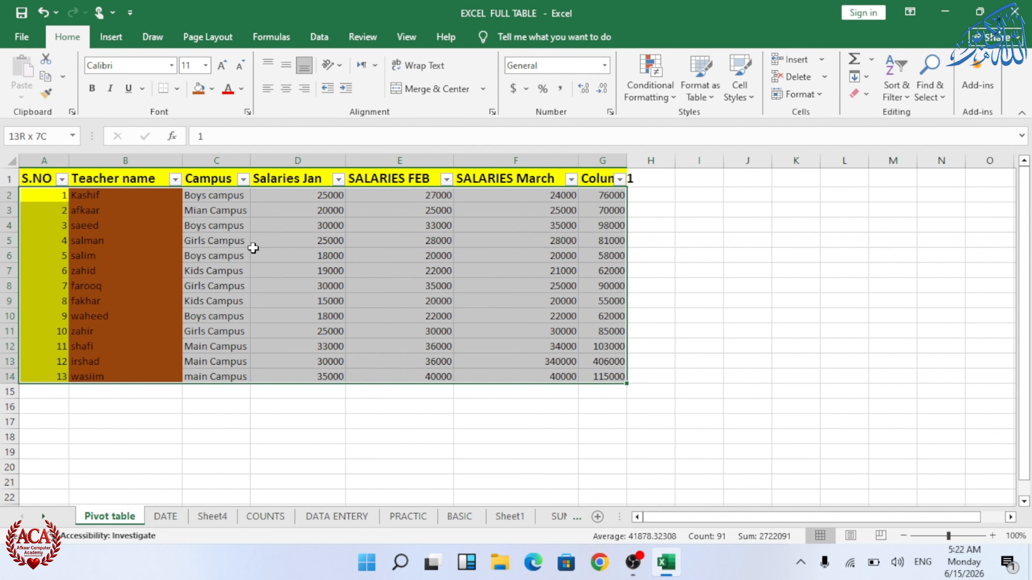
{"action": "key", "text": "ctrl+a"}
{"action": "key", "text": "ctrl+c"}
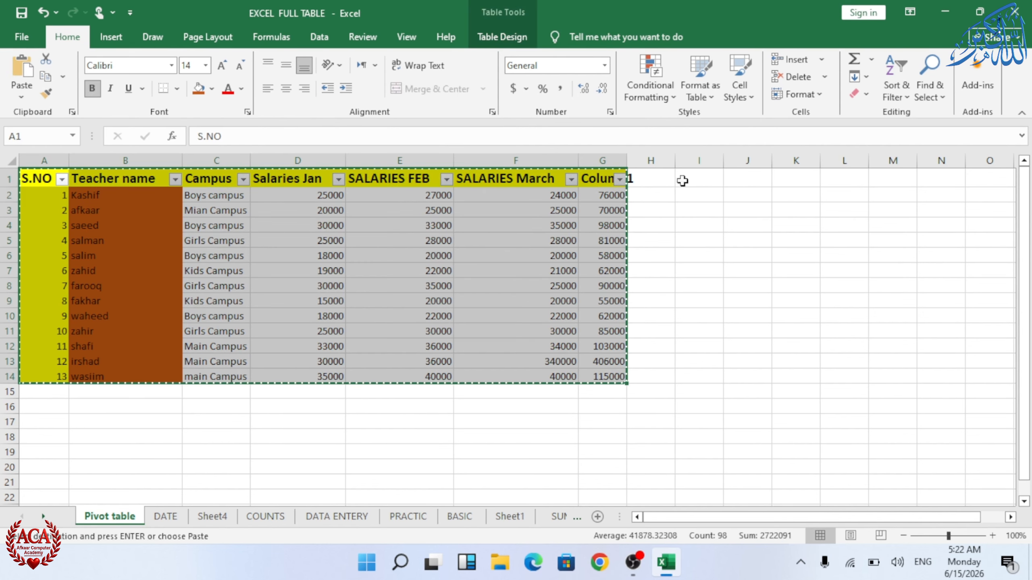
{"action": "left_click", "coordinate": [691, 177]}
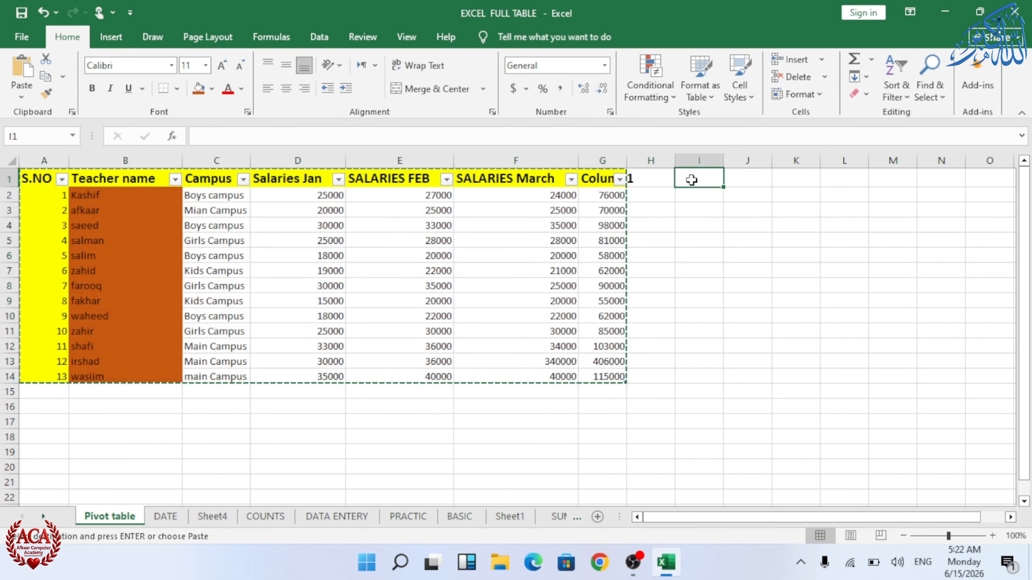
{"action": "left_click", "coordinate": [21, 97]}
{"action": "left_click", "coordinate": [46, 232]}
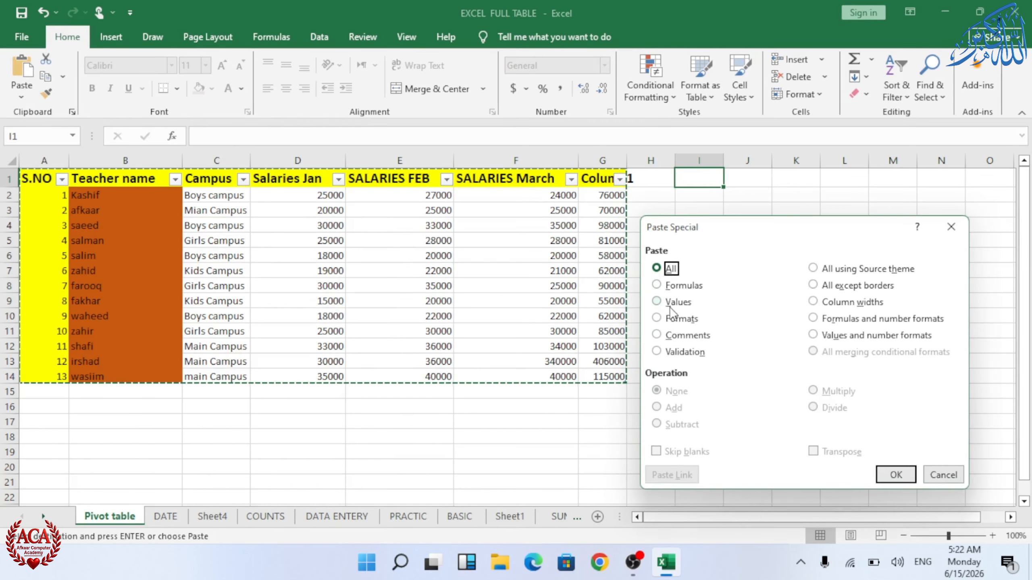
{"action": "left_click", "coordinate": [656, 318]}
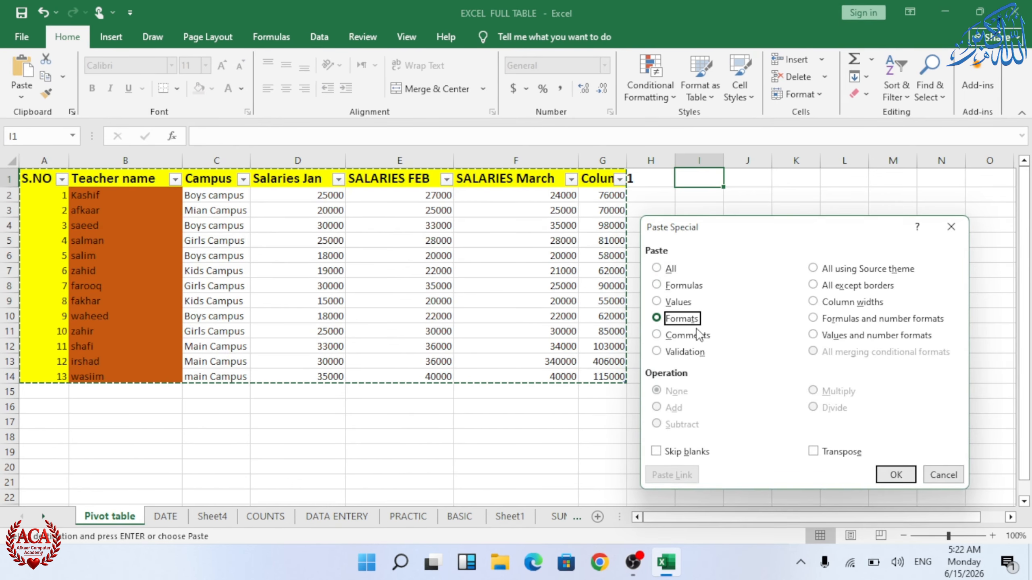
{"action": "left_click", "coordinate": [885, 475]}
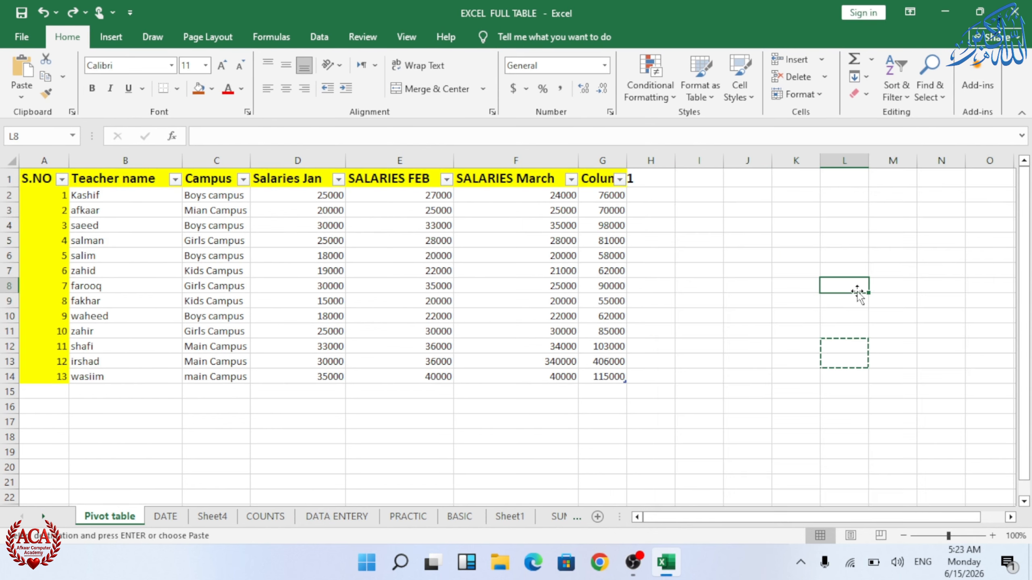
Step: Replace the Campus entry in C3 with ??????
{"action": "left_click", "coordinate": [854, 345]}
{"action": "left_click", "coordinate": [643, 136]}
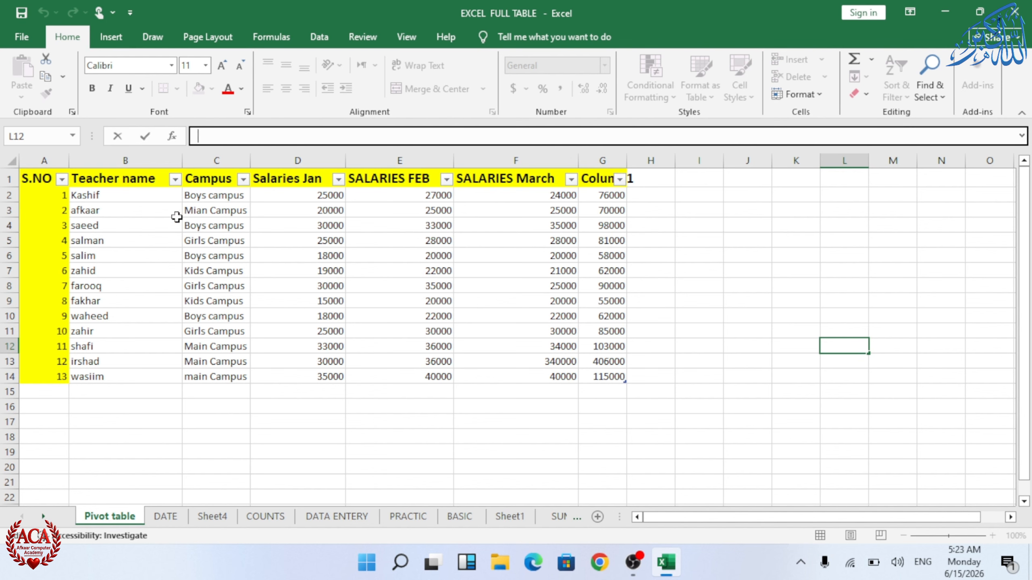
{"action": "left_click", "coordinate": [236, 209]}
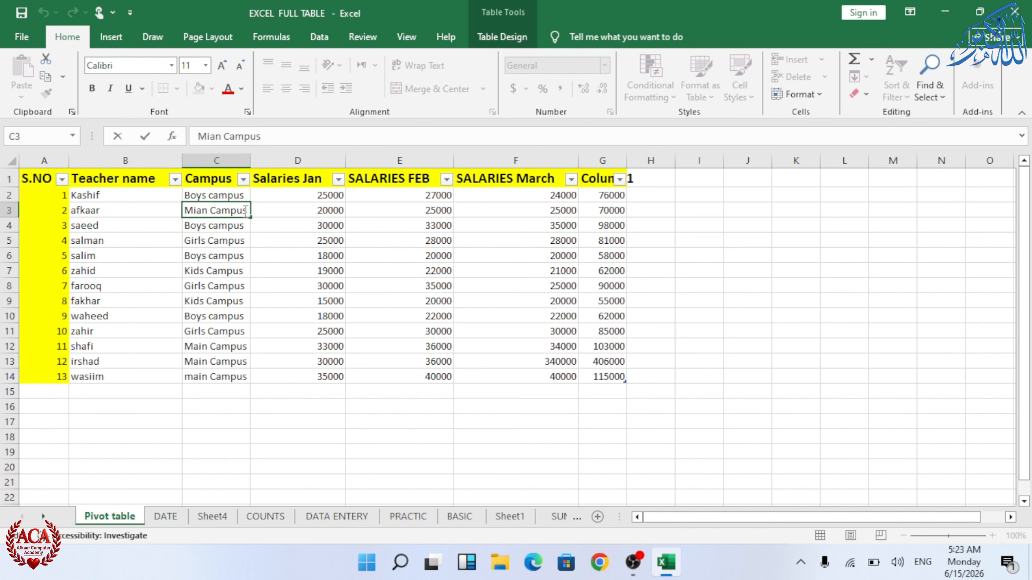
{"action": "key", "text": "BackSpace"}
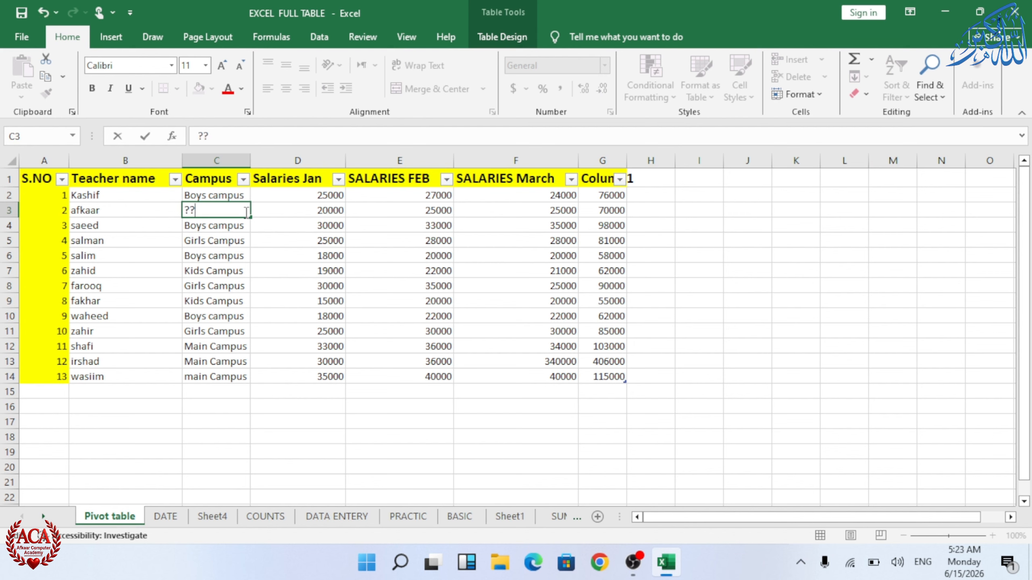
{"action": "left_click", "coordinate": [650, 225]}
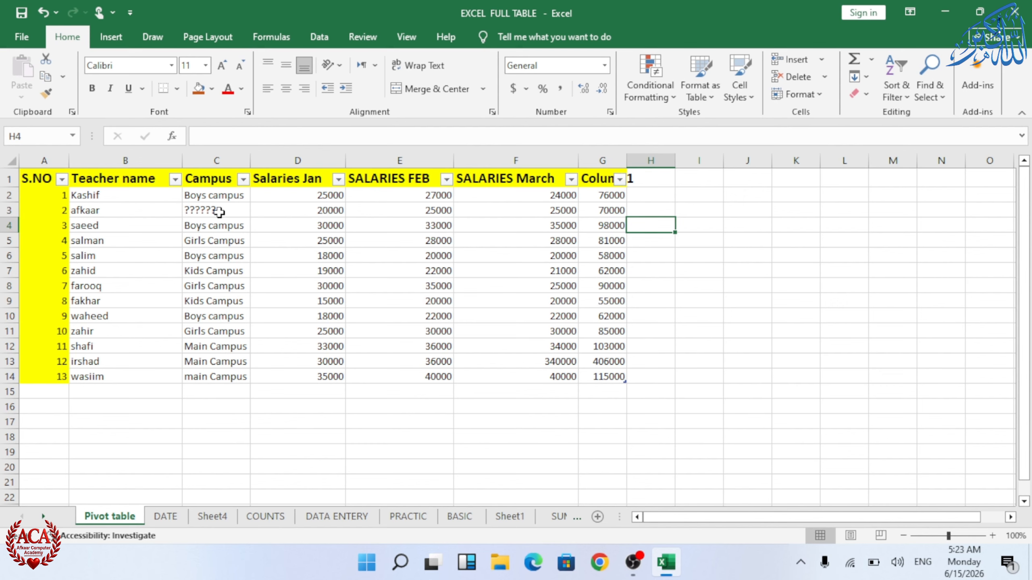
Step: Attach a comment reading "Main cam" to the Teacher name cell B3
{"action": "left_click", "coordinate": [169, 210]}
{"action": "left_click", "coordinate": [362, 36]}
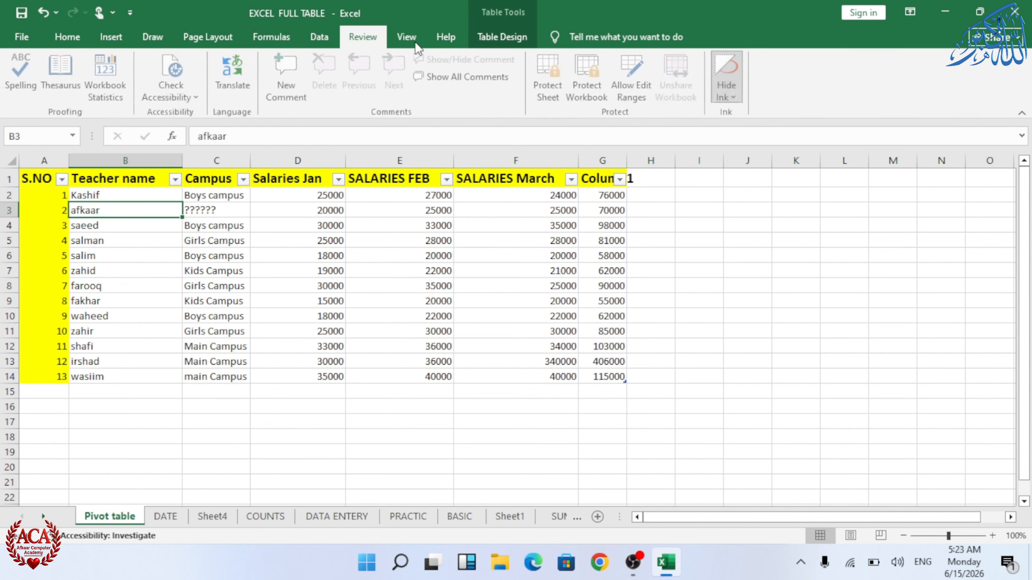
{"action": "left_click", "coordinate": [305, 92]}
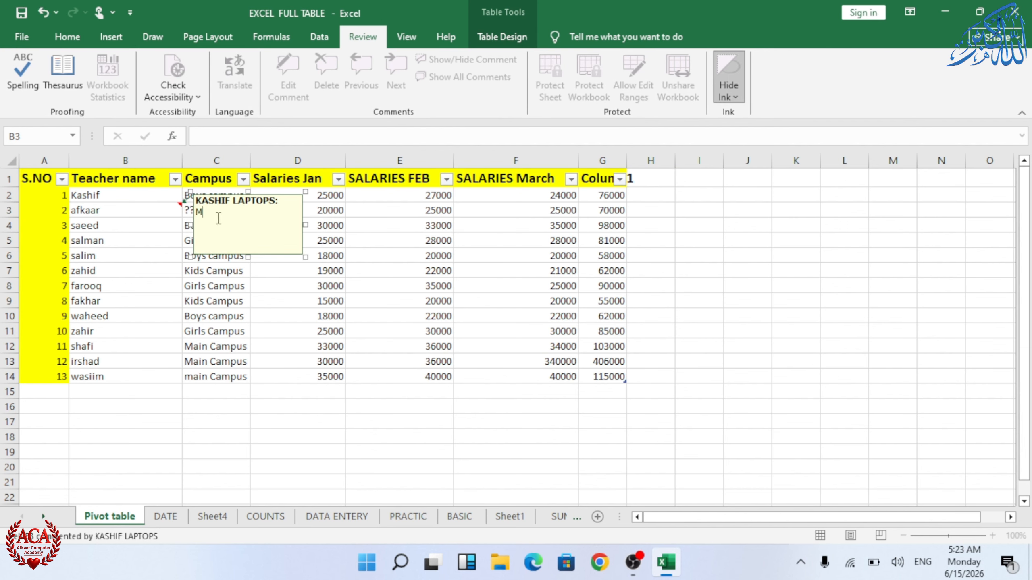
{"action": "type", "text": "Main cam"}
{"action": "left_click", "coordinate": [715, 240]}
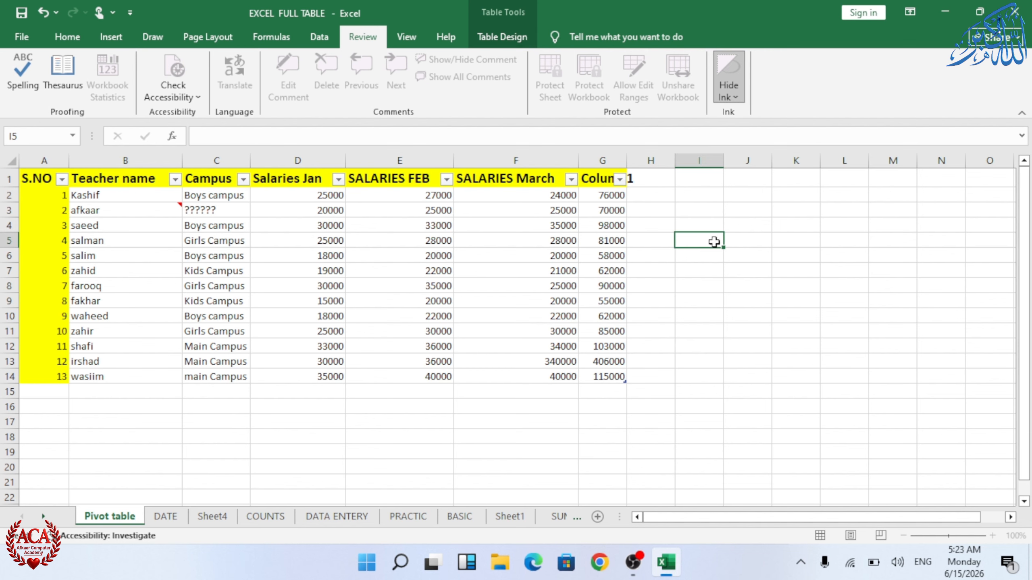
{"action": "mouse_move", "coordinate": [176, 211]}
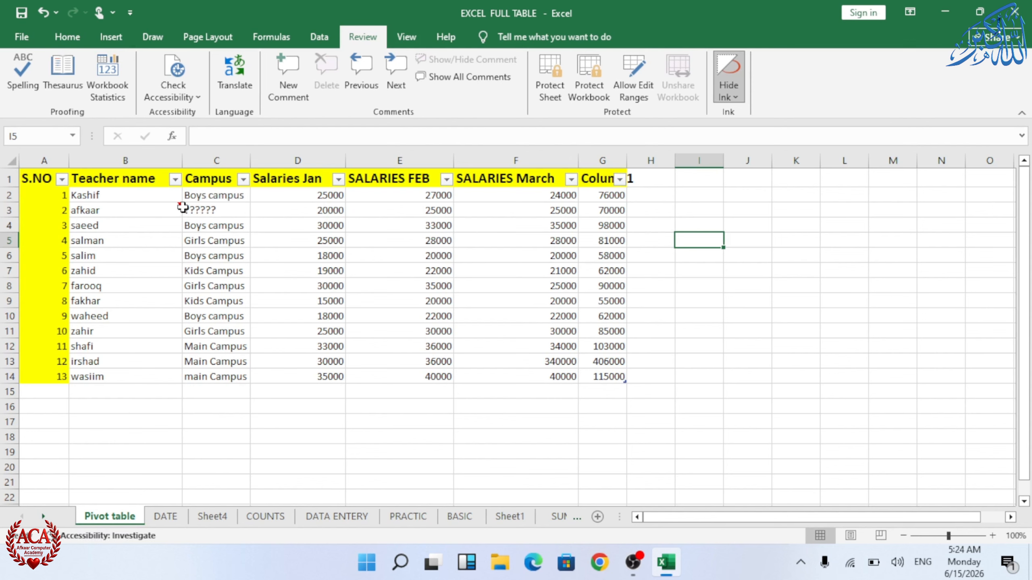
{"action": "mouse_move", "coordinate": [179, 206]}
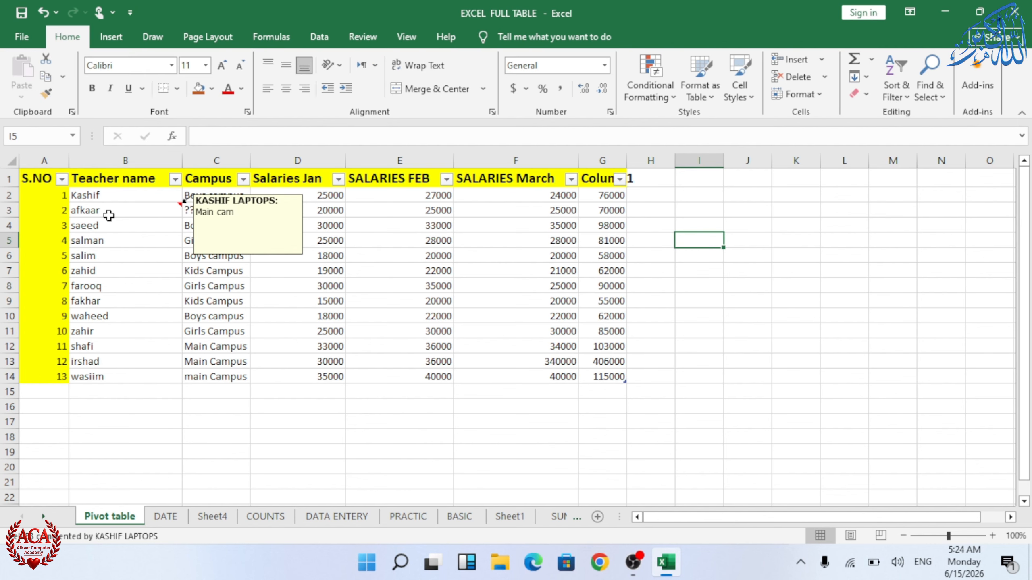
Step: Copy cell B3 and paste only its comment onto B9 with the Paste Special option Comments
{"action": "left_click", "coordinate": [105, 212]}
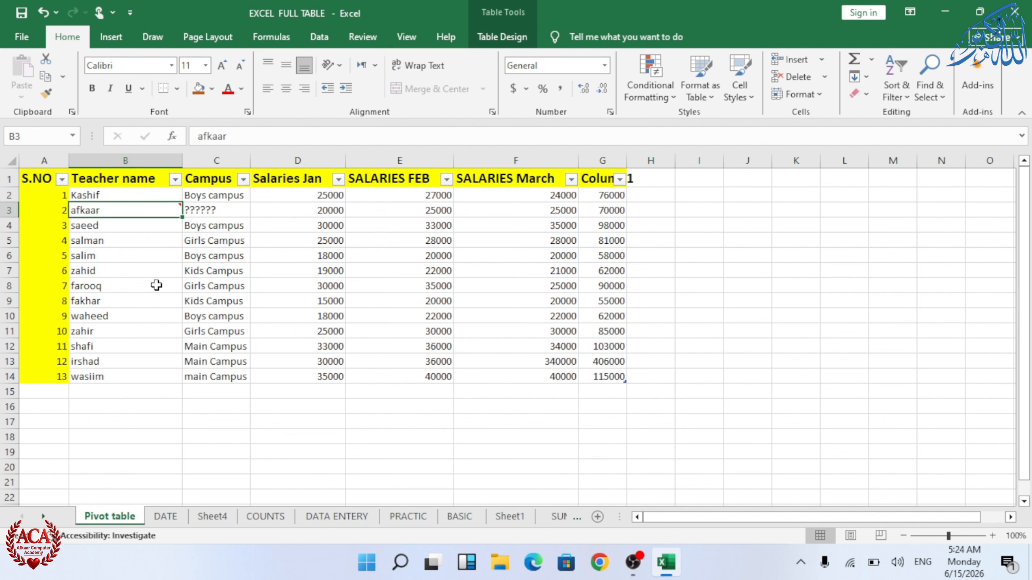
{"action": "mouse_move", "coordinate": [176, 210]}
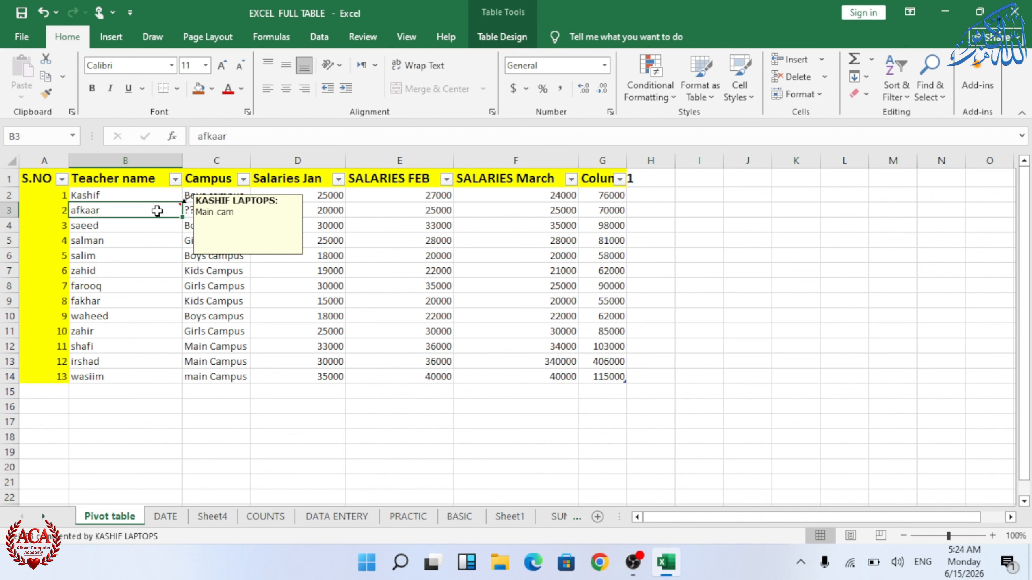
{"action": "key", "text": "ctrl+c"}
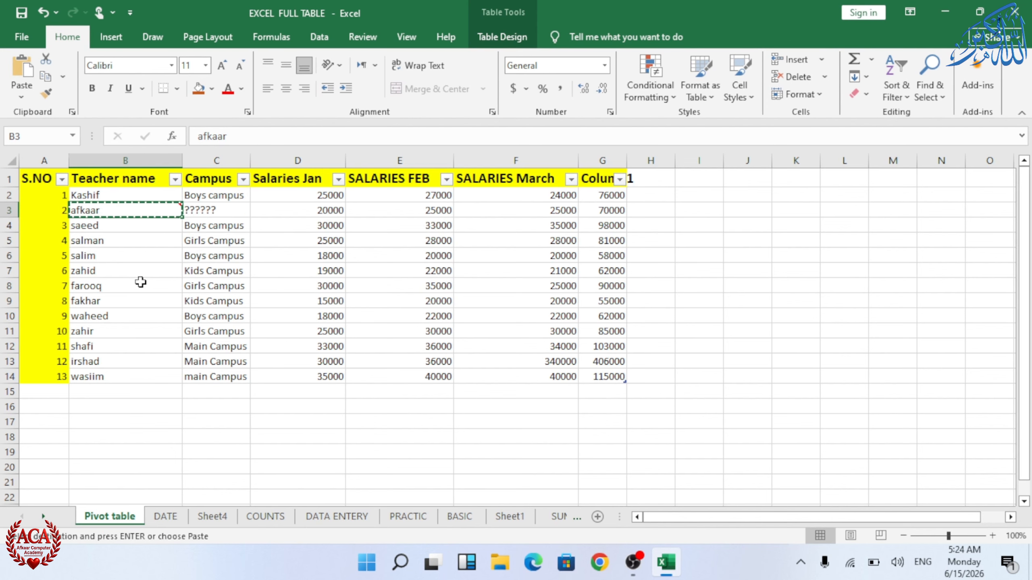
{"action": "left_click", "coordinate": [137, 302]}
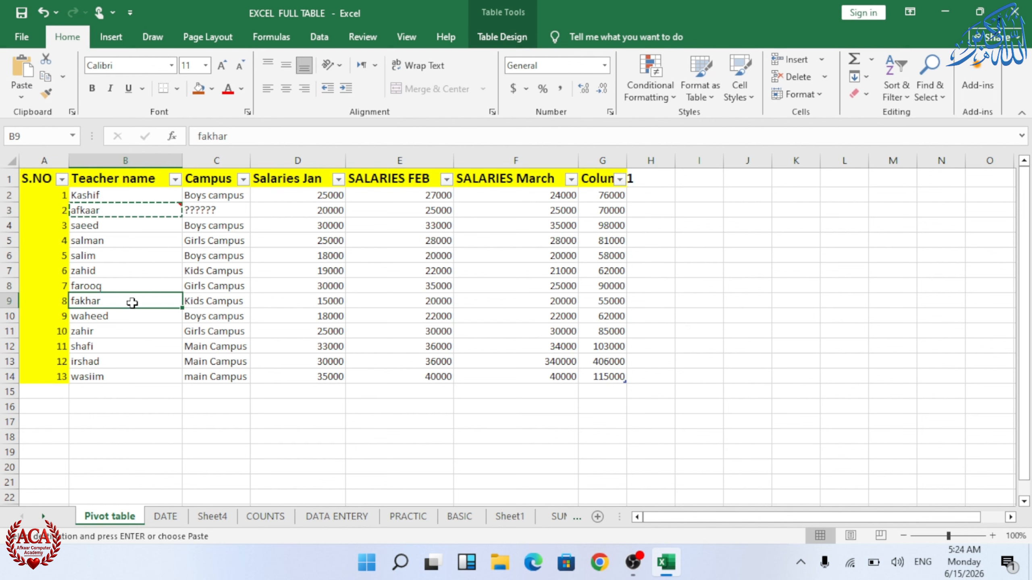
{"action": "left_click", "coordinate": [21, 96]}
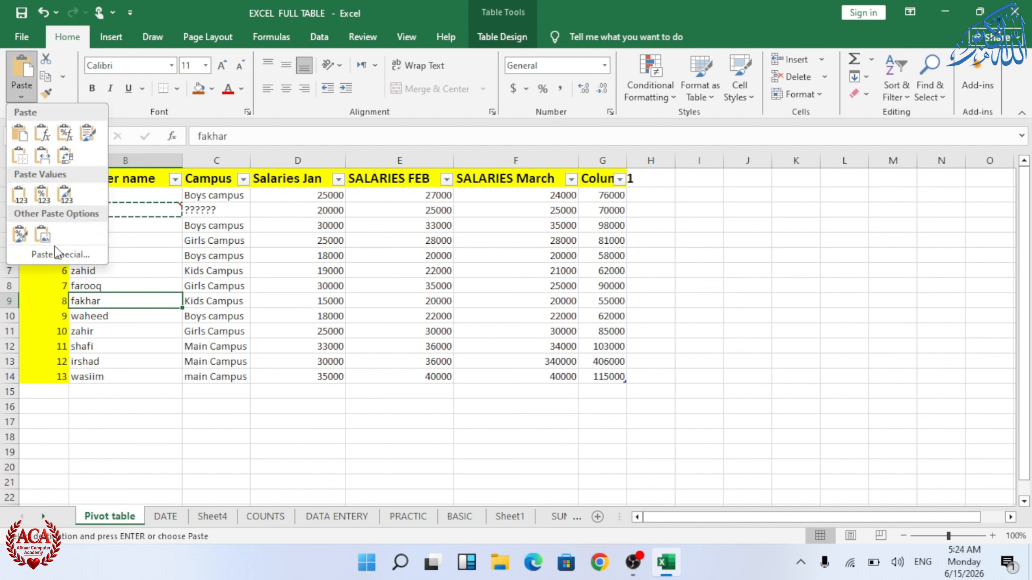
{"action": "left_click", "coordinate": [59, 254]}
{"action": "left_click", "coordinate": [672, 336]}
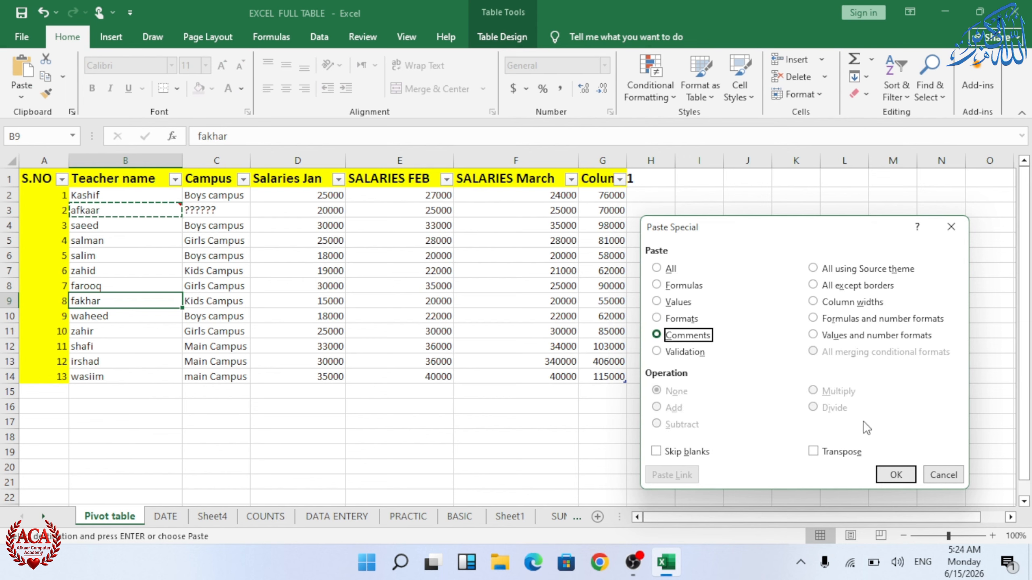
{"action": "left_click", "coordinate": [902, 481]}
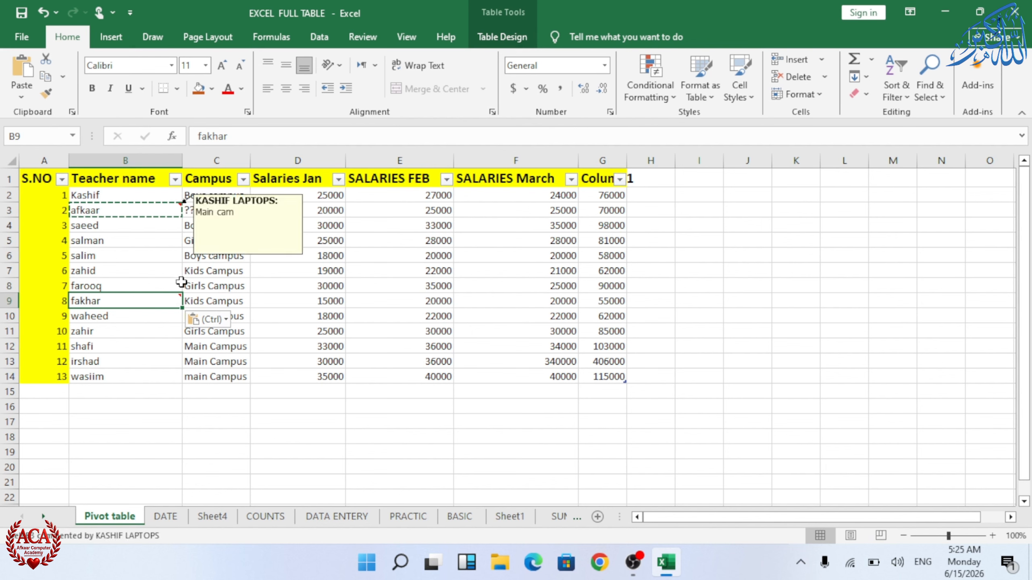
{"action": "mouse_move", "coordinate": [179, 299]}
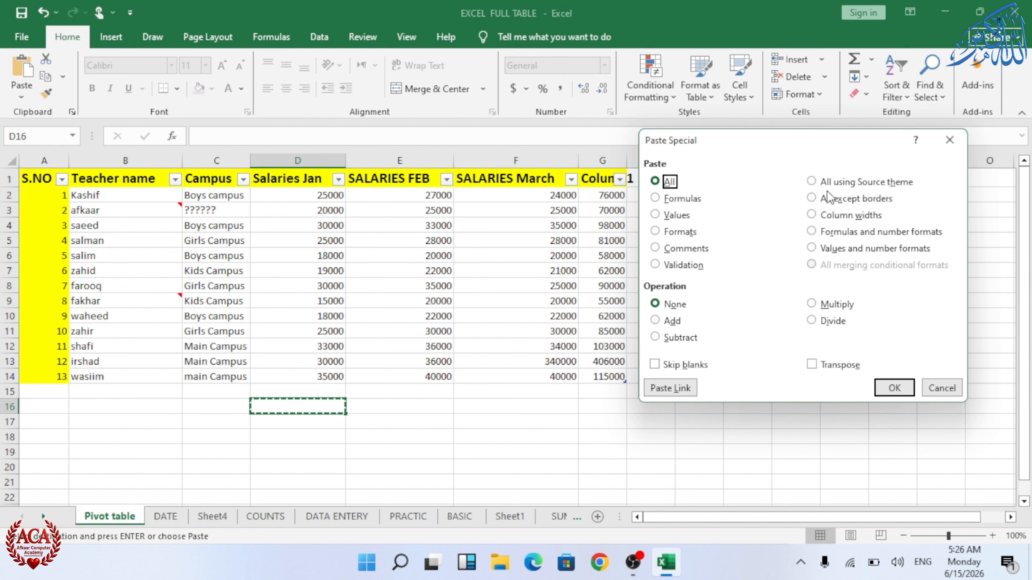
Step: Copy the table data A2:G14, paste it normally at J2, and undo the paste
{"action": "left_click", "coordinate": [939, 391]}
{"action": "left_click", "coordinate": [183, 195]}
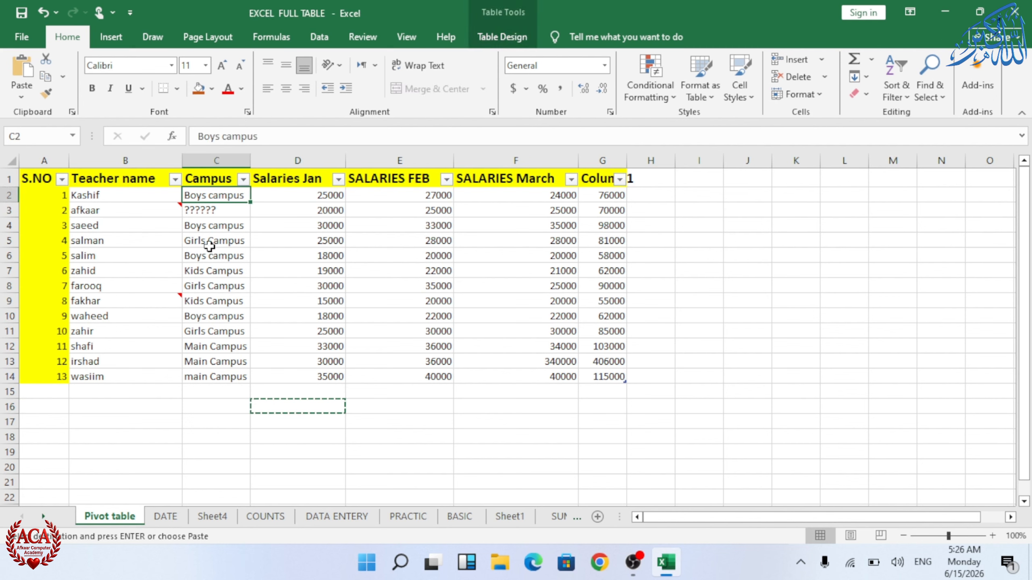
{"action": "key", "text": "ctrl+a"}
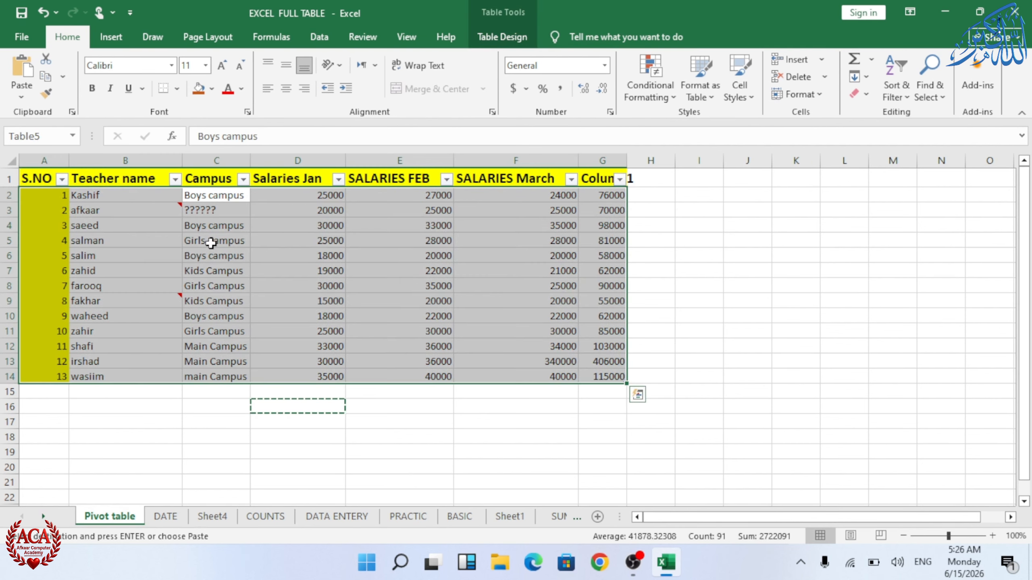
{"action": "key", "text": "ctrl+q"}
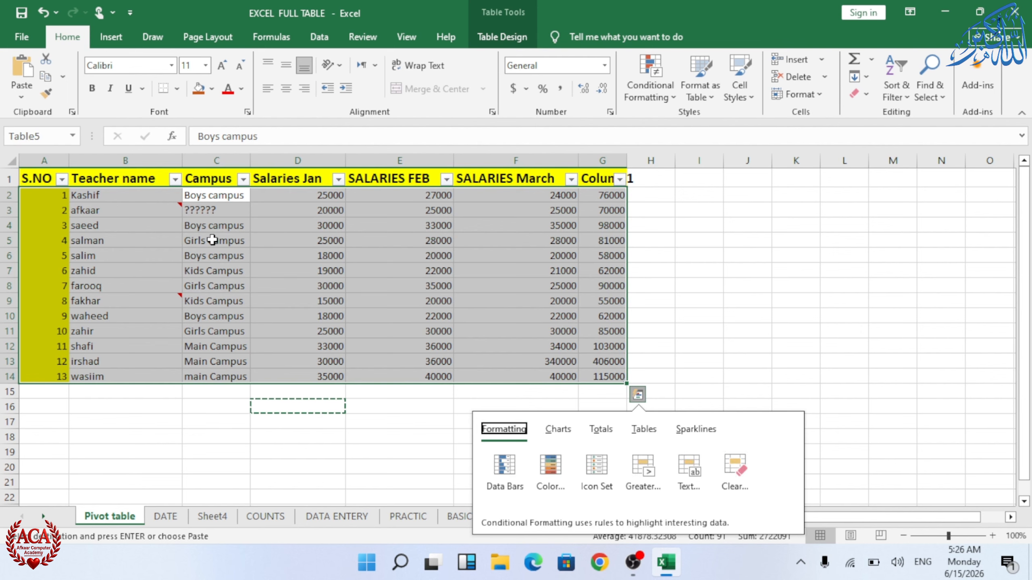
{"action": "left_click", "coordinate": [528, 240]}
{"action": "left_click", "coordinate": [528, 254]}
{"action": "key", "text": "ctrl+a"}
{"action": "key", "text": "ctrl+c"}
{"action": "left_click", "coordinate": [745, 189]}
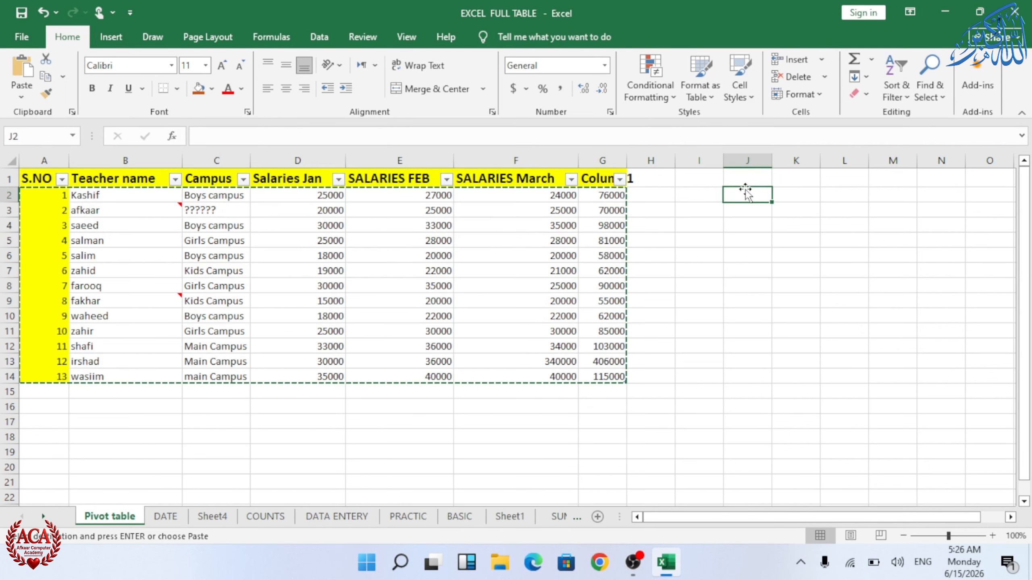
{"action": "key", "text": "ctrl+v"}
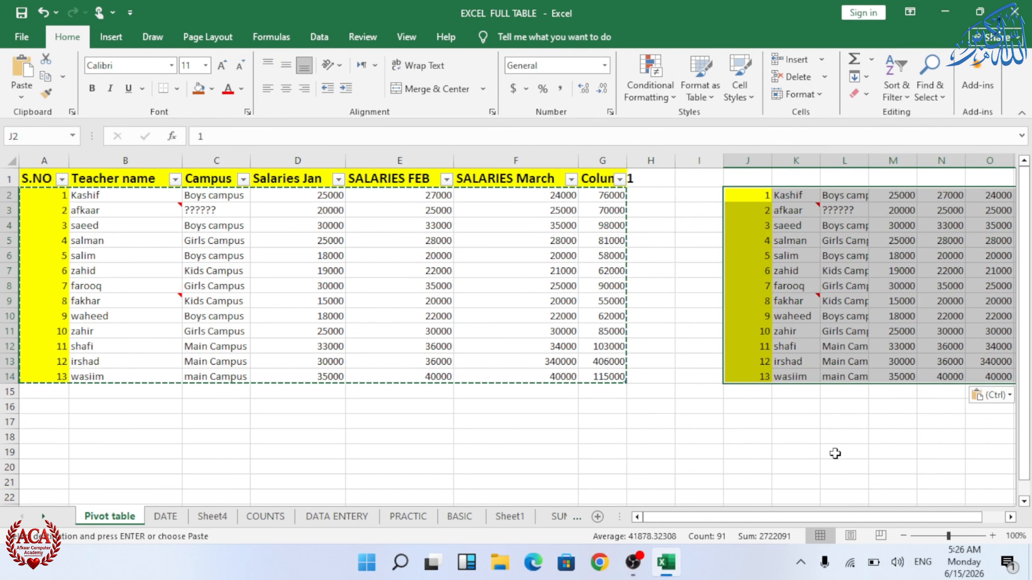
{"action": "key", "text": "ctrl+z"}
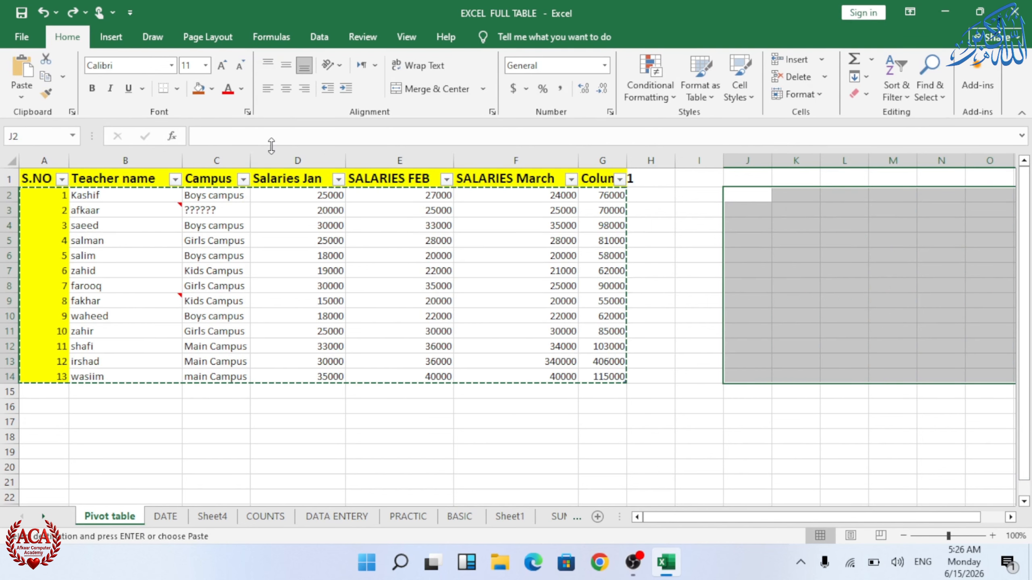
{"action": "left_click", "coordinate": [21, 97]}
{"action": "left_click", "coordinate": [59, 254]}
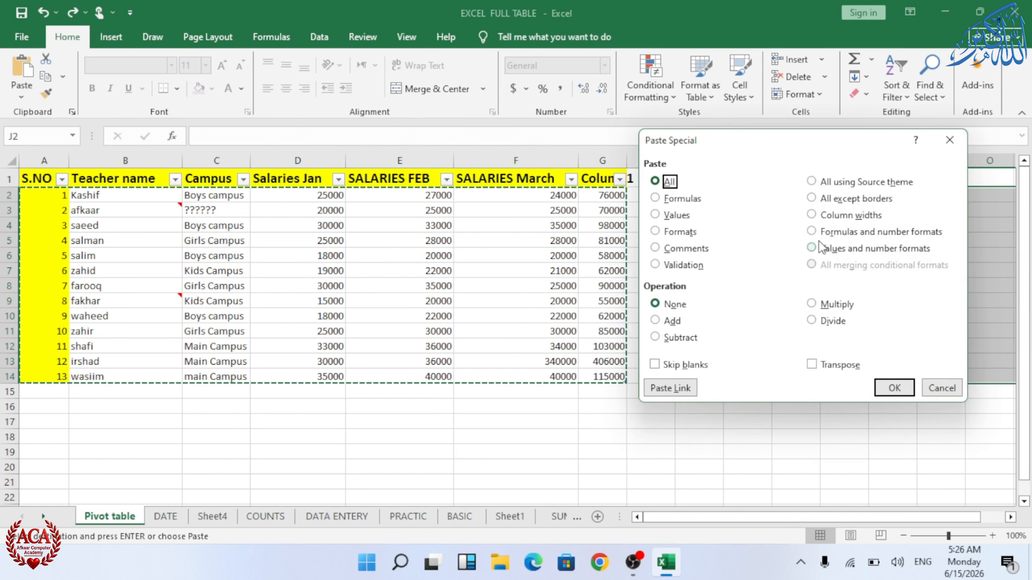
{"action": "left_click", "coordinate": [942, 388]}
Step: Apply All Borders to the whole table A1:G14
{"action": "left_click_drag", "start_coordinate": [22, 178], "coordinate": [402, 369]}
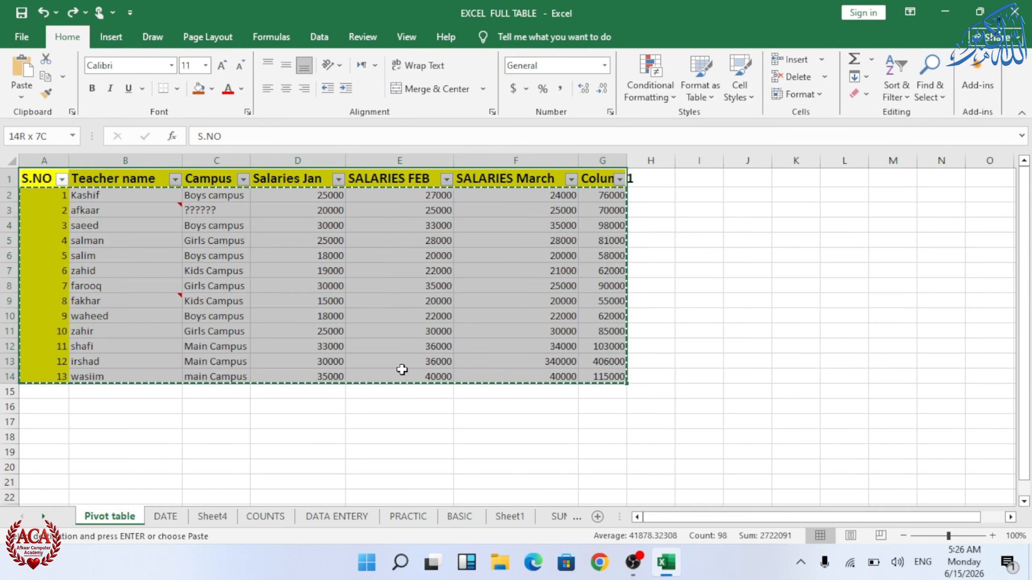
{"action": "left_click", "coordinate": [176, 88]}
{"action": "left_click", "coordinate": [202, 219]}
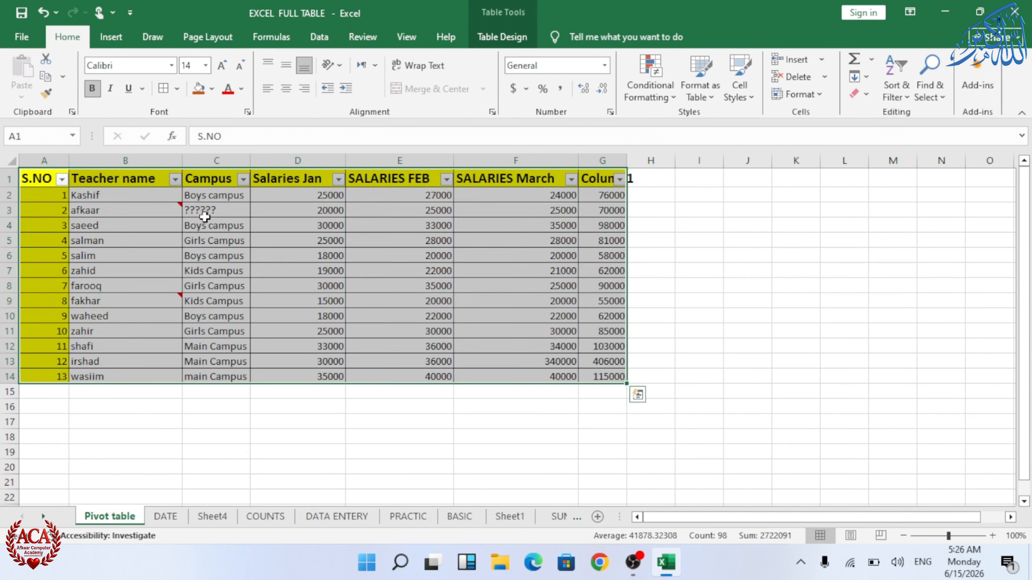
{"action": "left_click", "coordinate": [824, 271]}
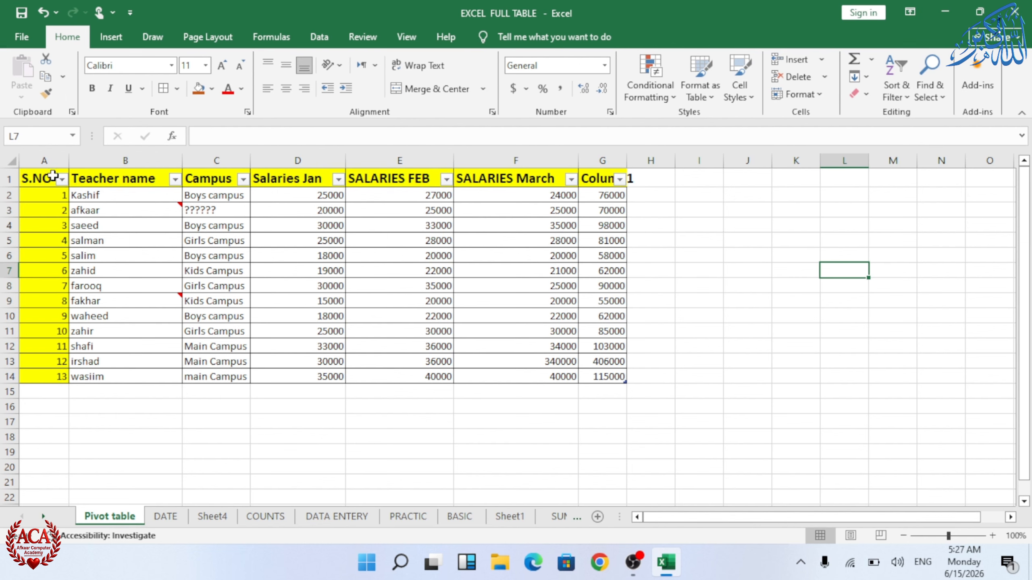
Step: Copy the table data A2:G14 and paste it at J2 with the Paste Special option All except borders
{"action": "left_click", "coordinate": [349, 208]}
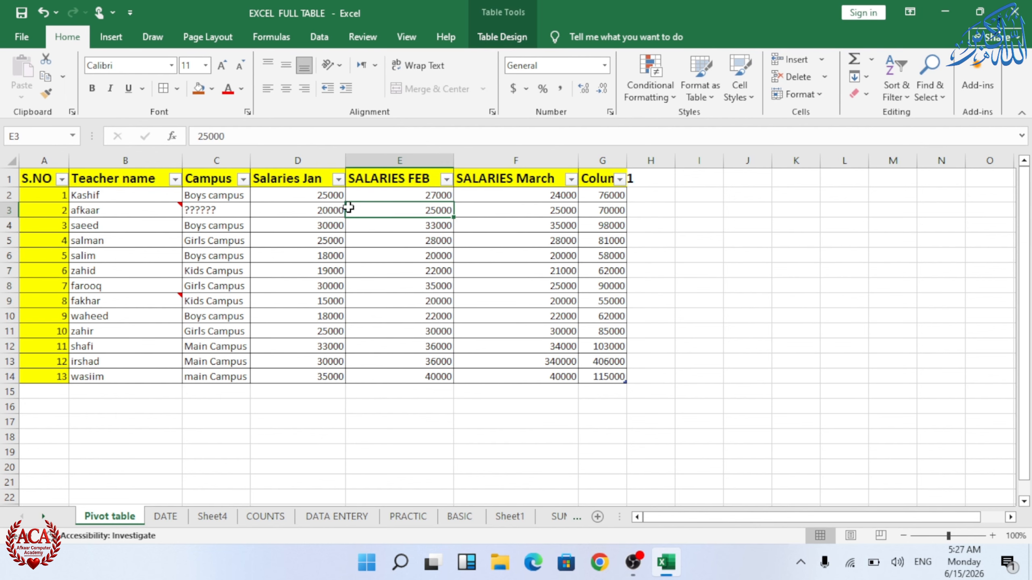
{"action": "key", "text": "ctrl+a"}
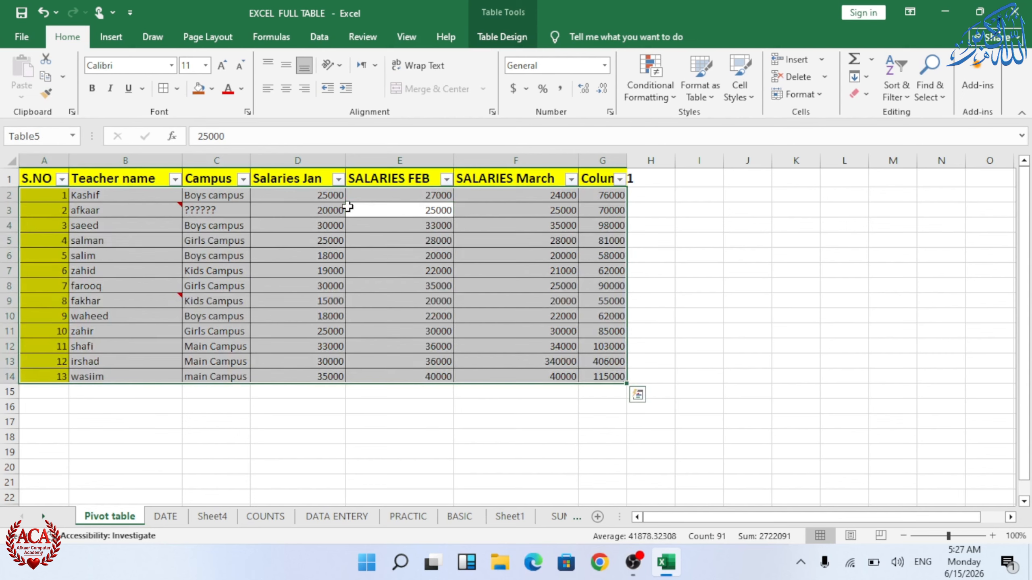
{"action": "key", "text": "ctrl+c"}
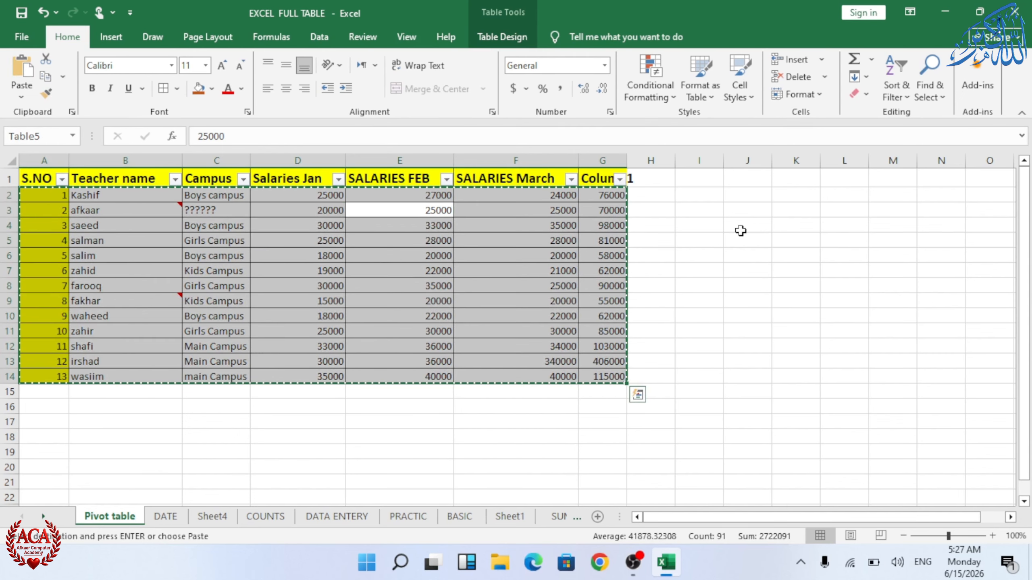
{"action": "left_click", "coordinate": [755, 188]}
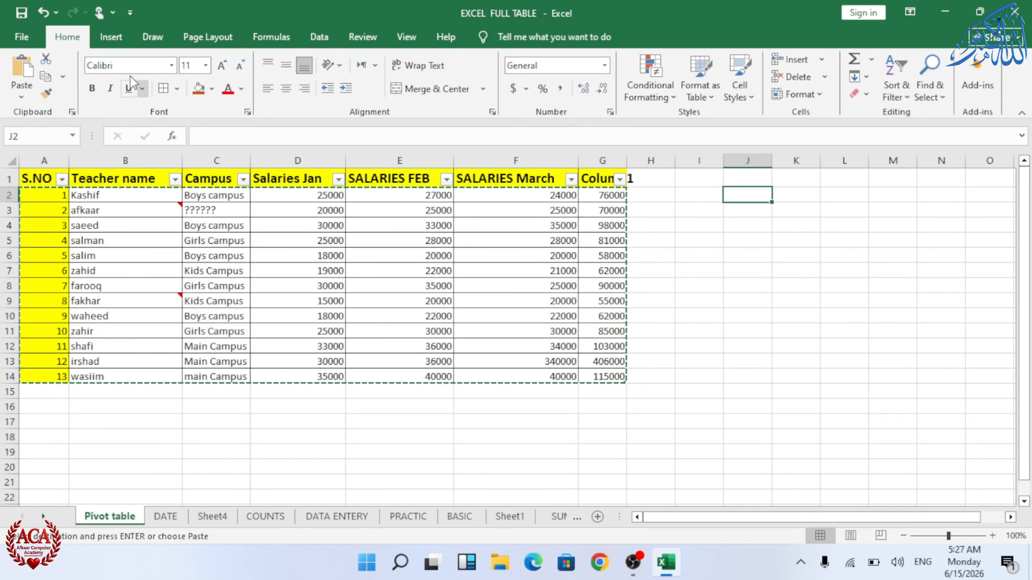
{"action": "left_click", "coordinate": [22, 97]}
{"action": "left_click", "coordinate": [41, 318]}
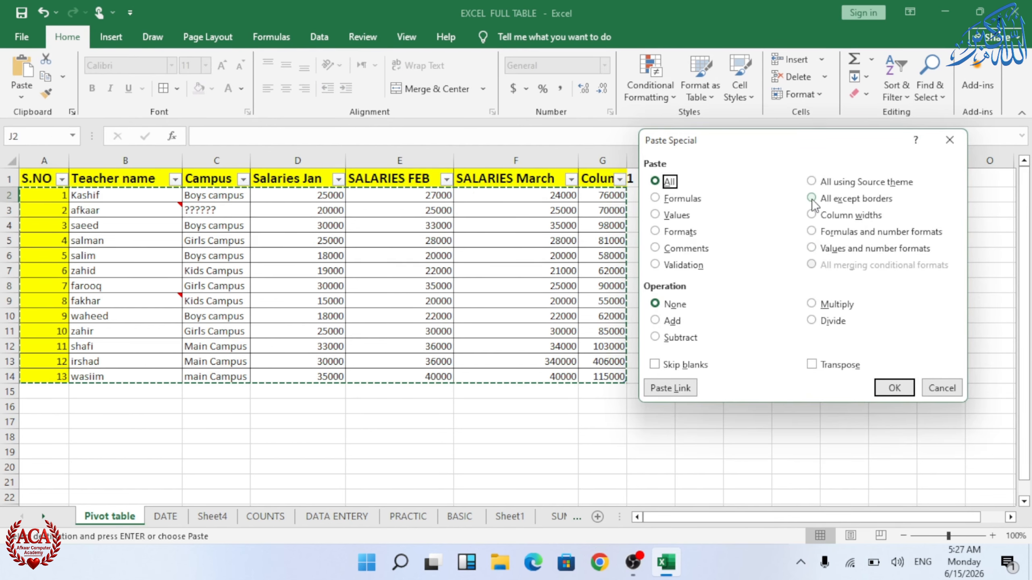
{"action": "left_click", "coordinate": [811, 198]}
{"action": "left_click", "coordinate": [894, 387]}
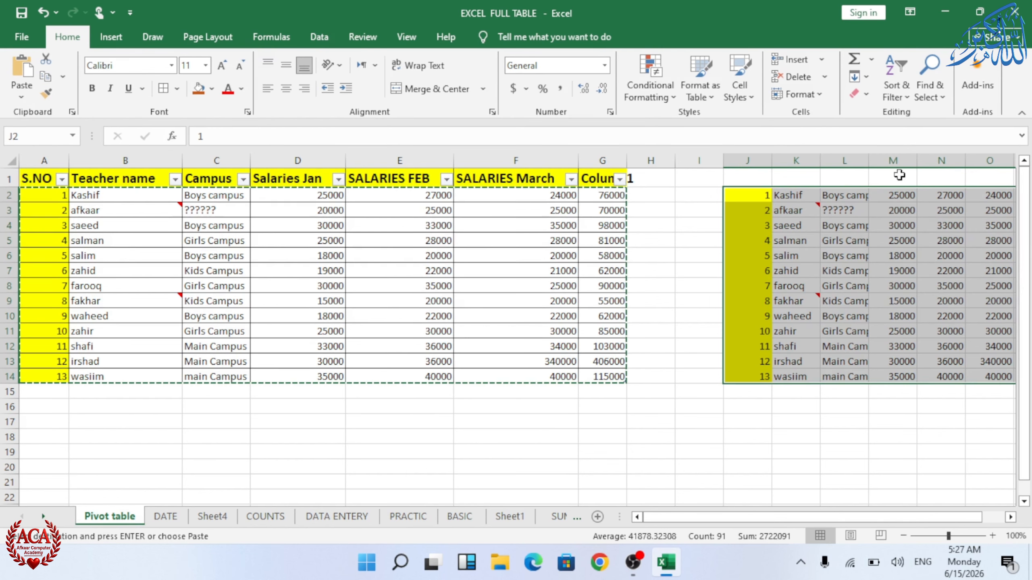
{"action": "left_click_drag", "start_coordinate": [868, 161], "coordinate": [867, 162]}
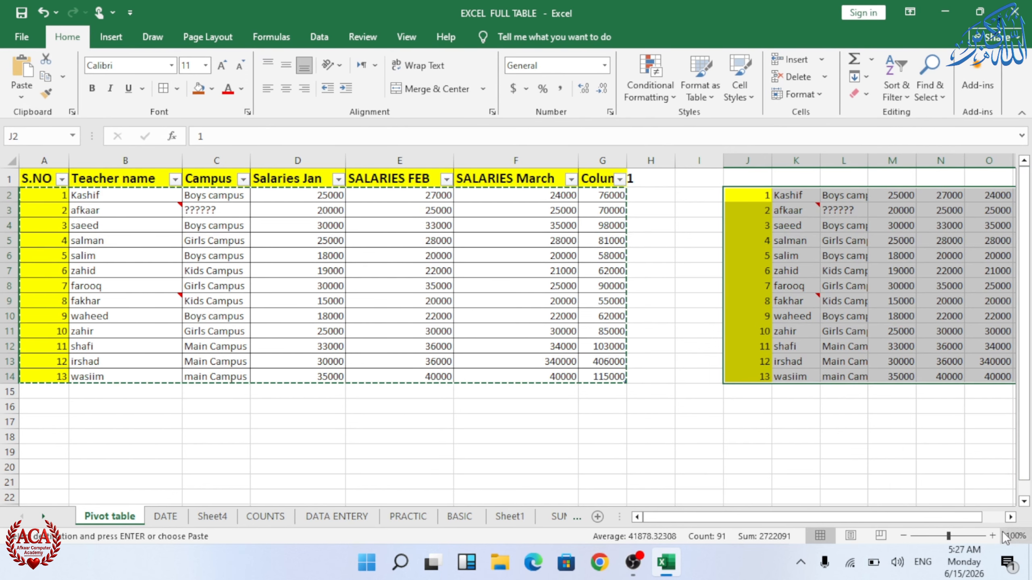
{"action": "left_click", "coordinate": [1010, 518]}
{"action": "left_click", "coordinate": [1010, 517]}
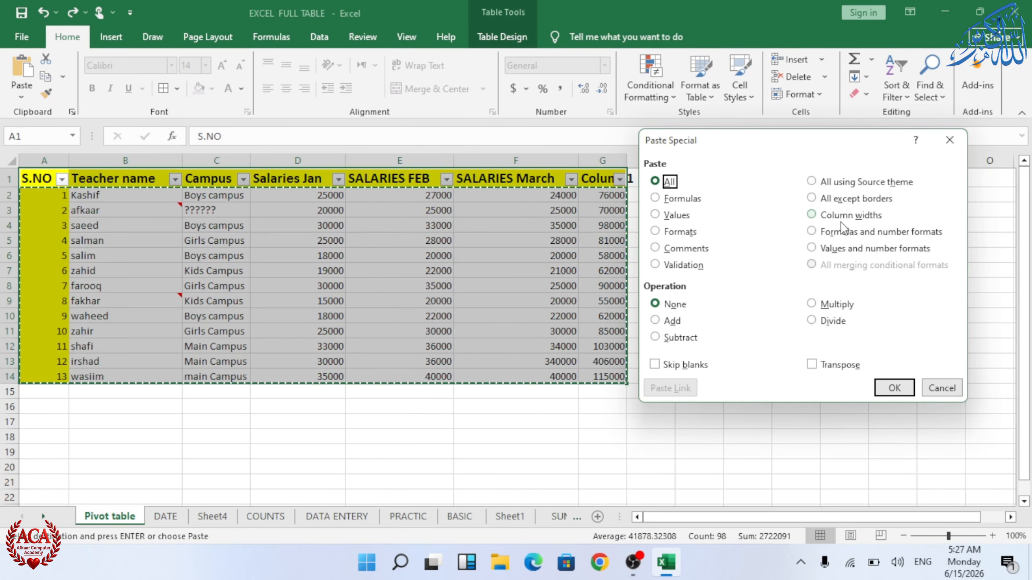
{"action": "left_click", "coordinate": [956, 393]}
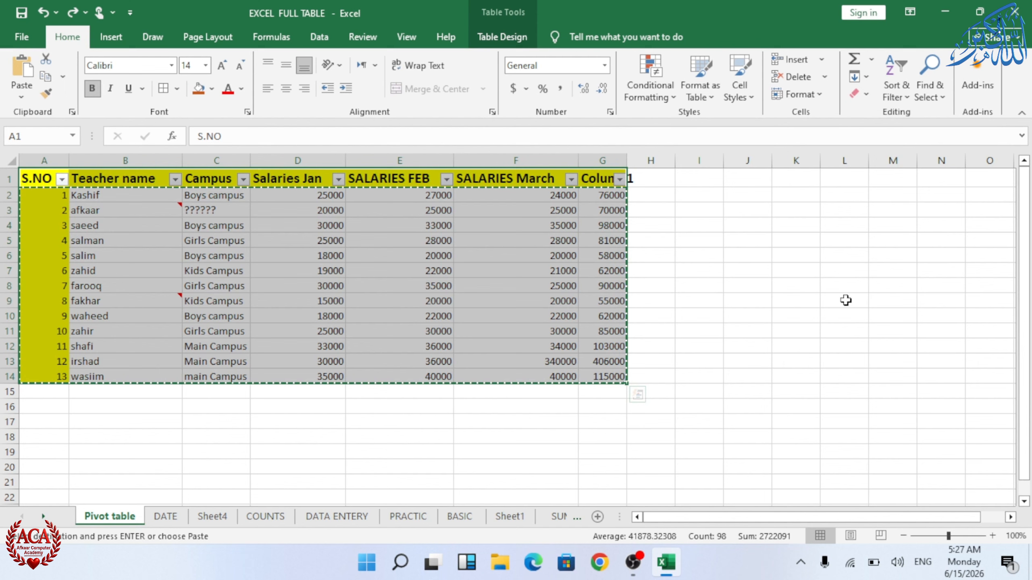
{"action": "left_click", "coordinate": [665, 142]}
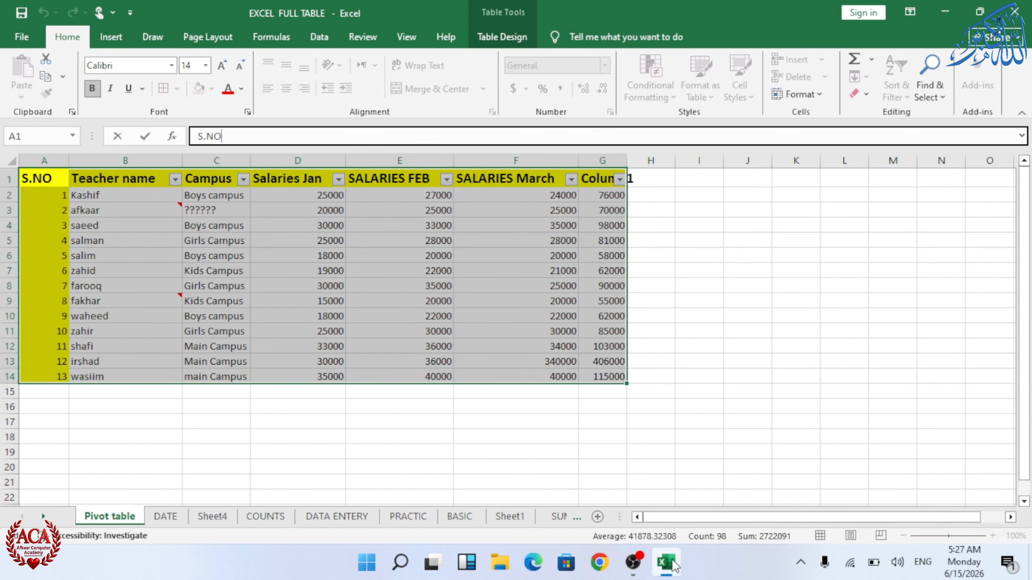
{"action": "mouse_move", "coordinate": [674, 566]}
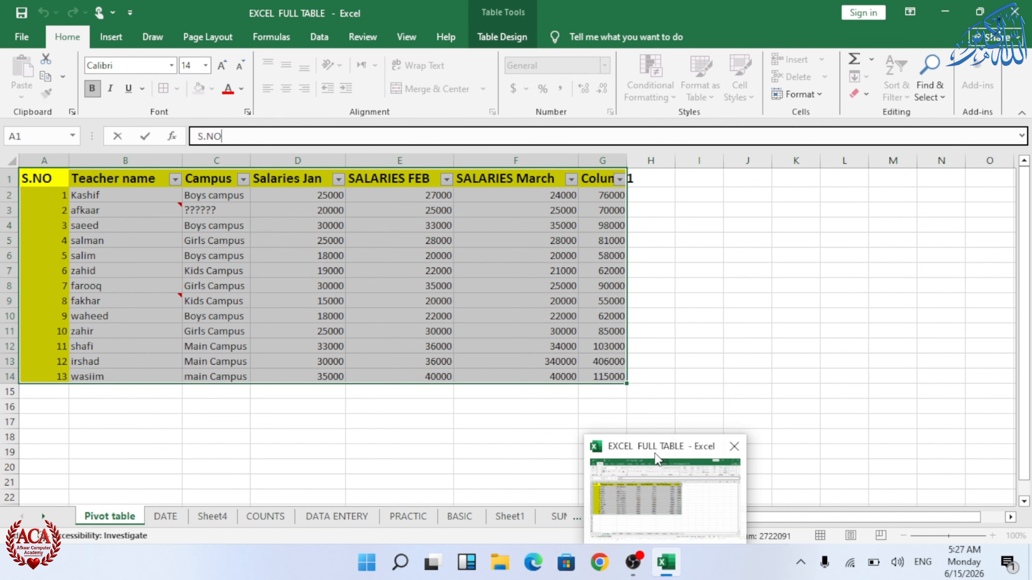
{"action": "left_click", "coordinate": [788, 357]}
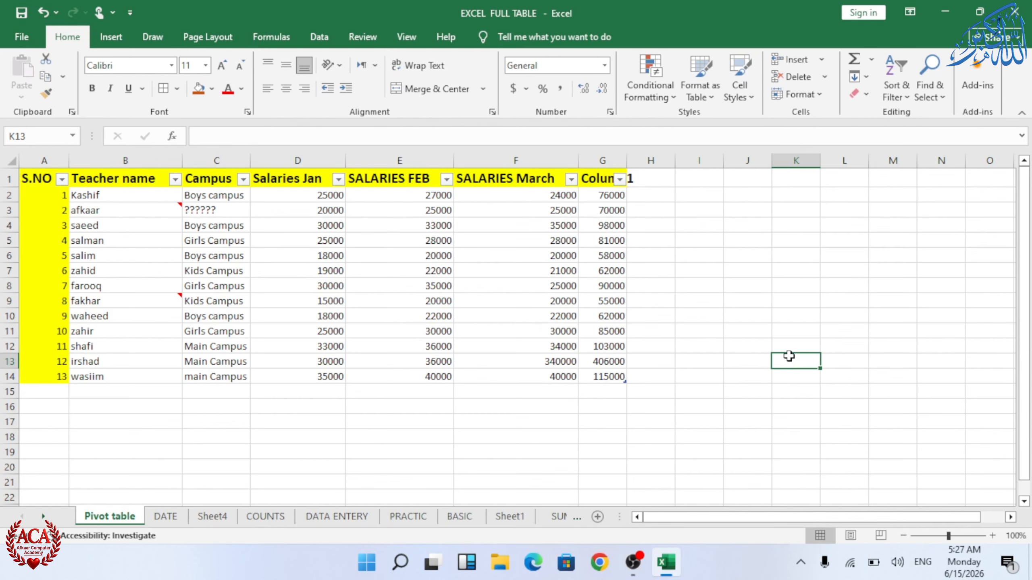
Step: Create two new blank workbooks and switch to Book1
{"action": "key", "text": "ctrl+n"}
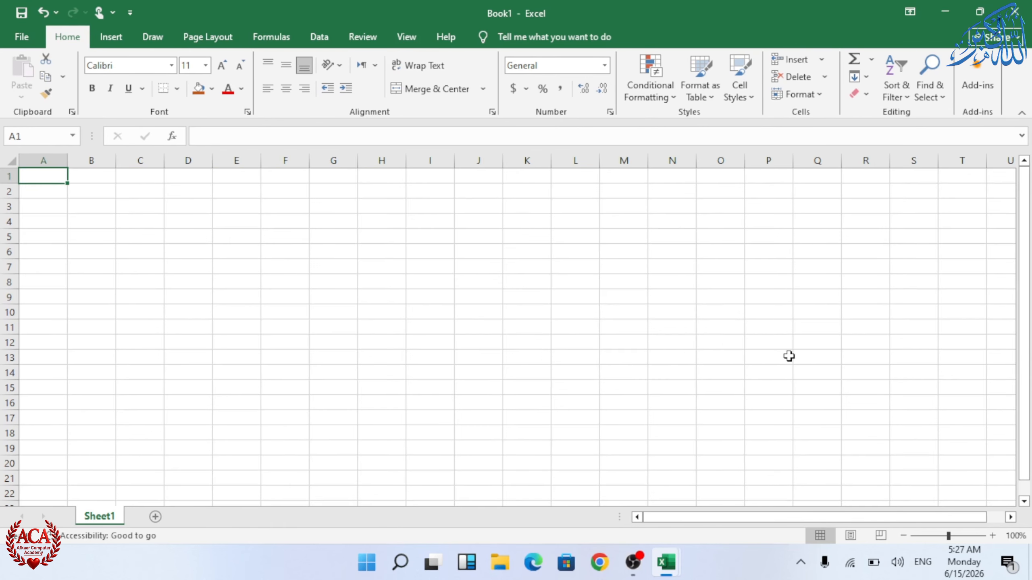
{"action": "key", "text": "ctrl+n"}
{"action": "mouse_move", "coordinate": [666, 562]}
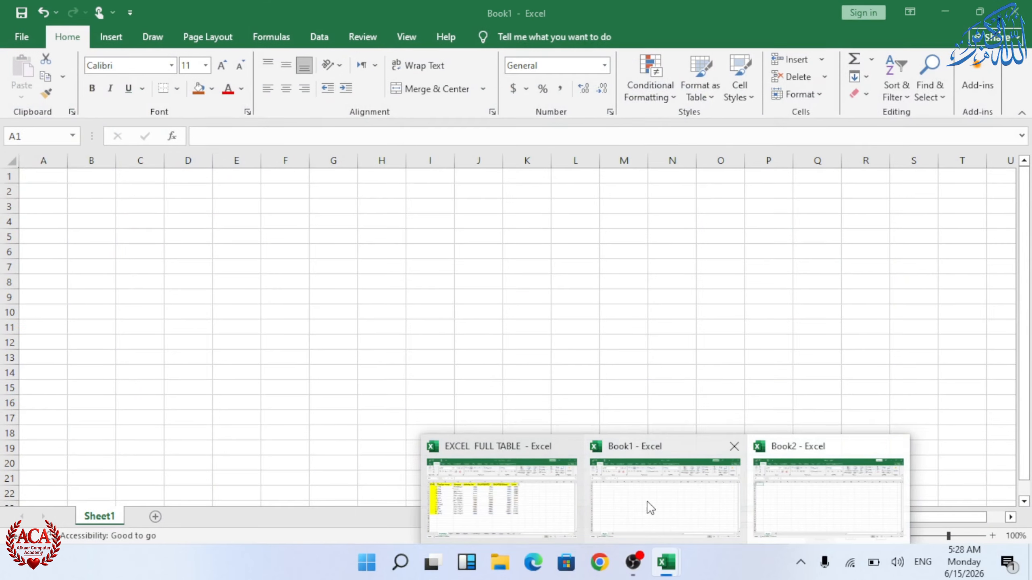
{"action": "left_click", "coordinate": [647, 502]}
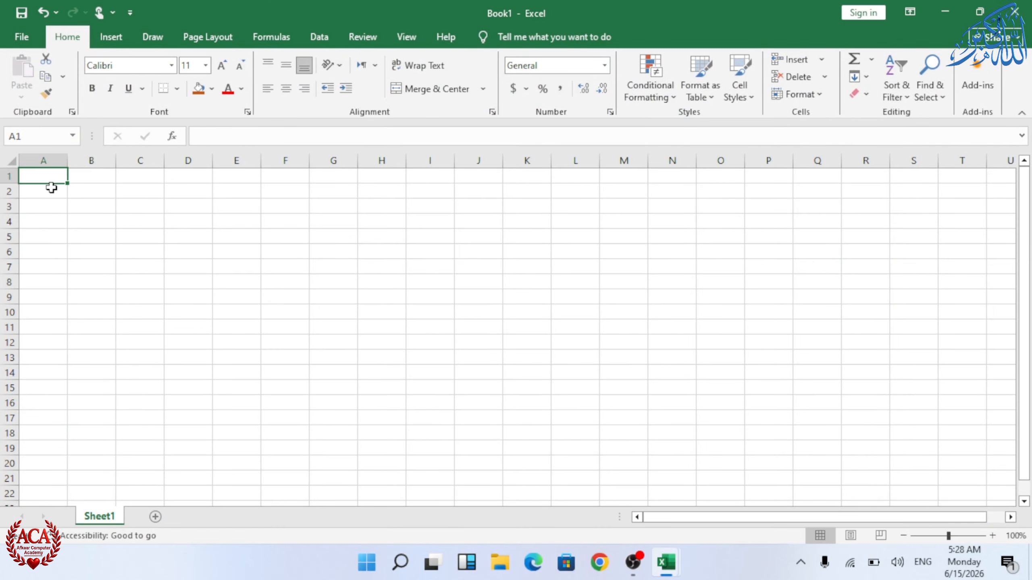
Step: Give columns A to I in Book1 varied widths, widening A, C, D and I and narrowing B and E to H
{"action": "left_click_drag", "start_coordinate": [69, 157], "coordinate": [161, 168]}
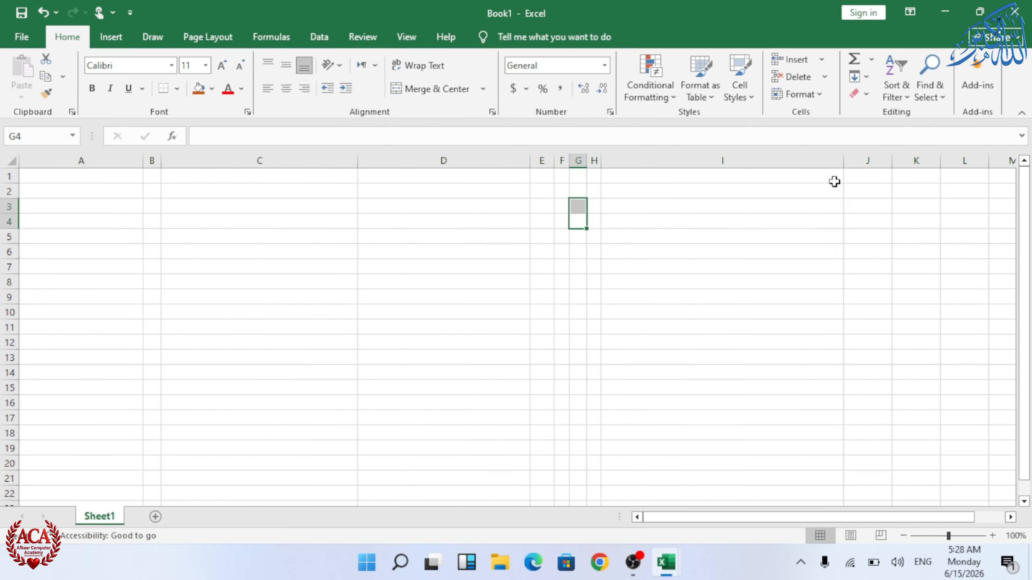
{"action": "left_click", "coordinate": [698, 232]}
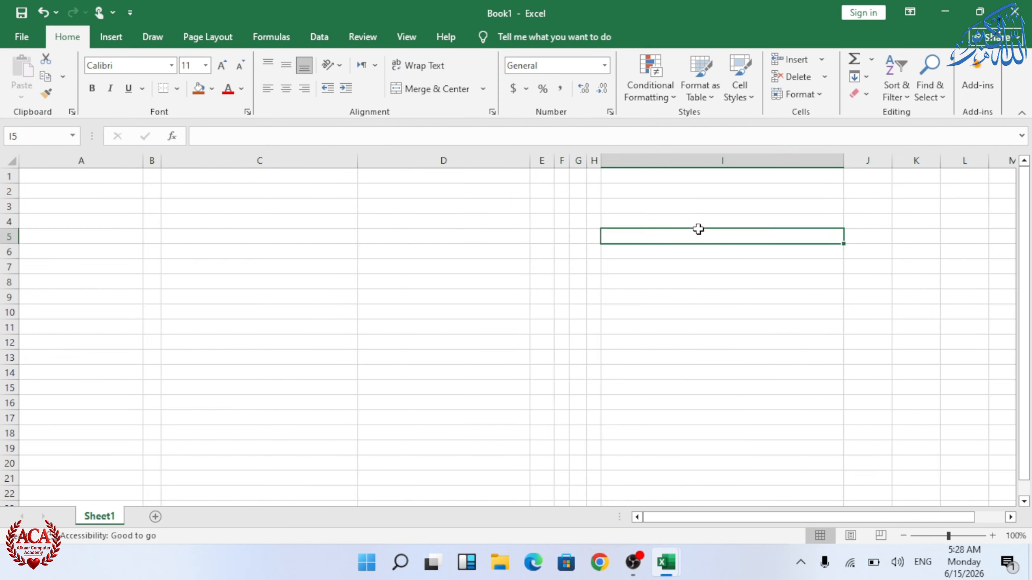
{"action": "left_click", "coordinate": [95, 179]}
{"action": "left_click", "coordinate": [323, 207]}
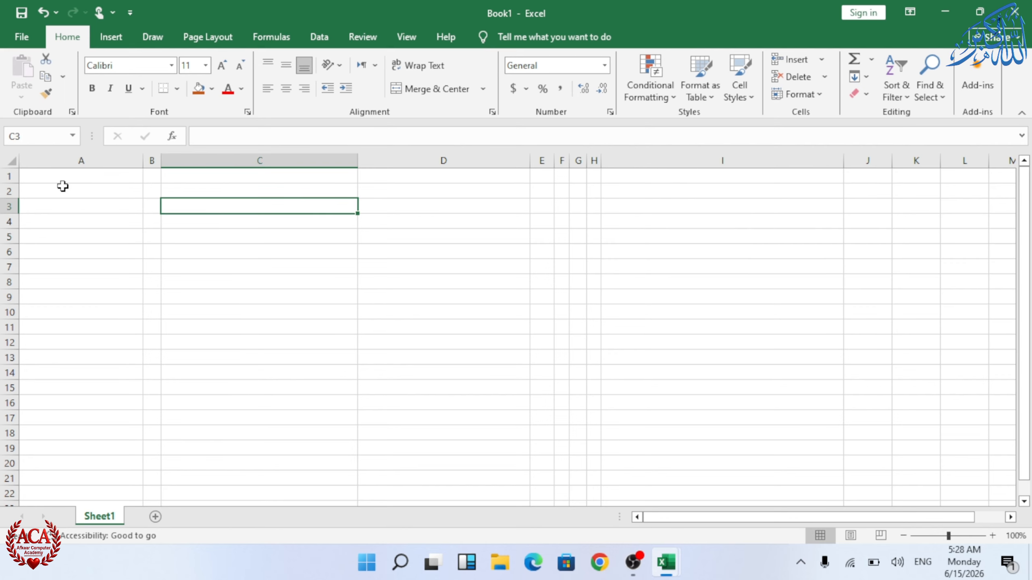
Step: Copy the range A1:K1 from Book1, switch to Book2 and open the paste options for cell A1
{"action": "left_click_drag", "start_coordinate": [65, 179], "coordinate": [917, 177]}
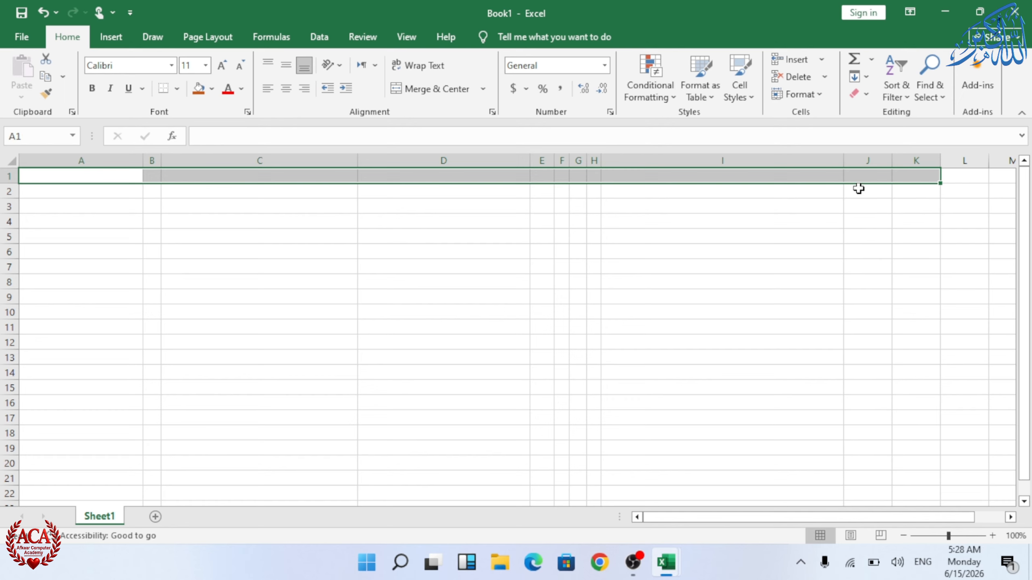
{"action": "key", "text": "ctrl+c"}
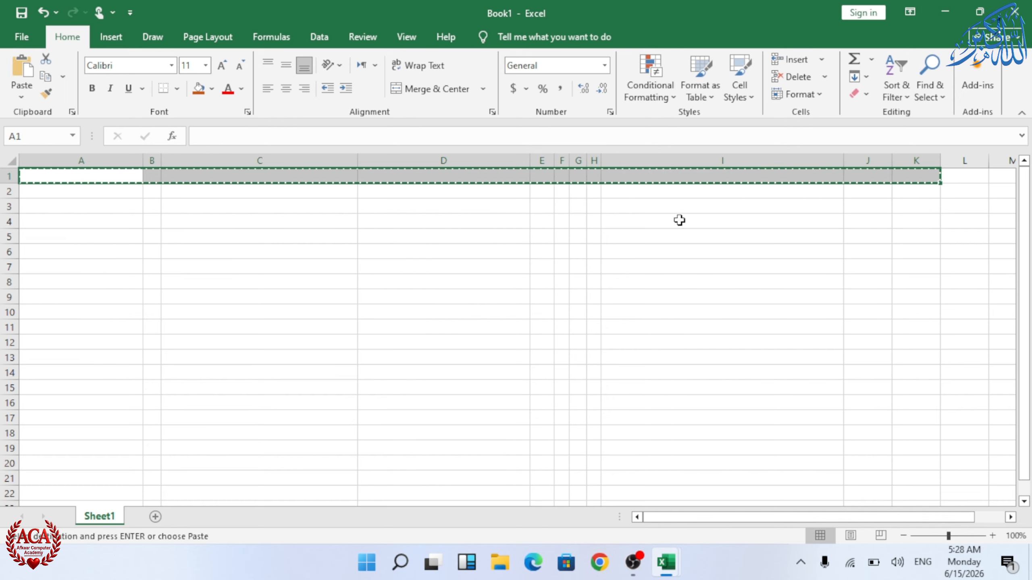
{"action": "left_click", "coordinate": [666, 566]}
{"action": "mouse_move", "coordinate": [825, 485]}
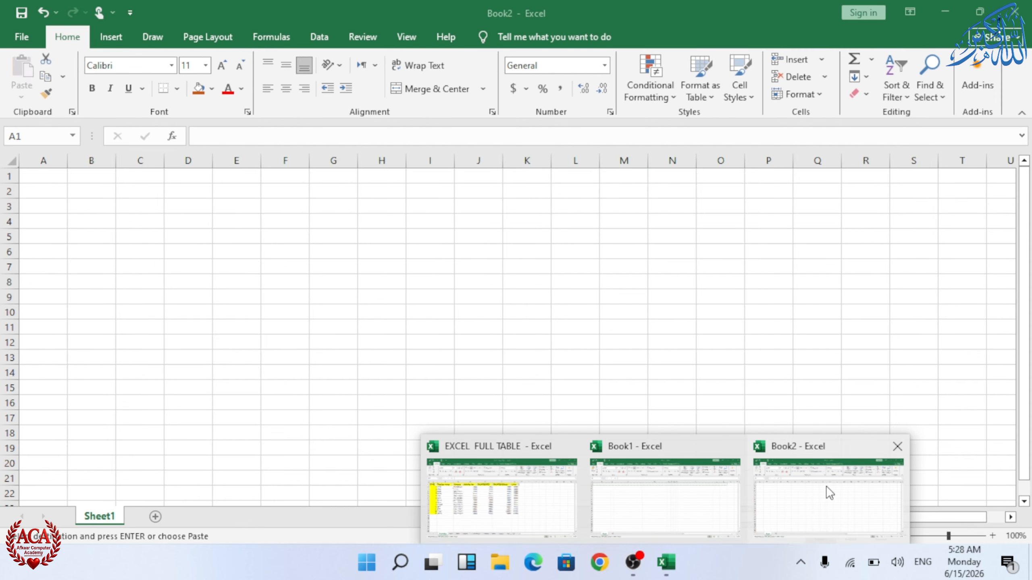
{"action": "left_click", "coordinate": [825, 486]}
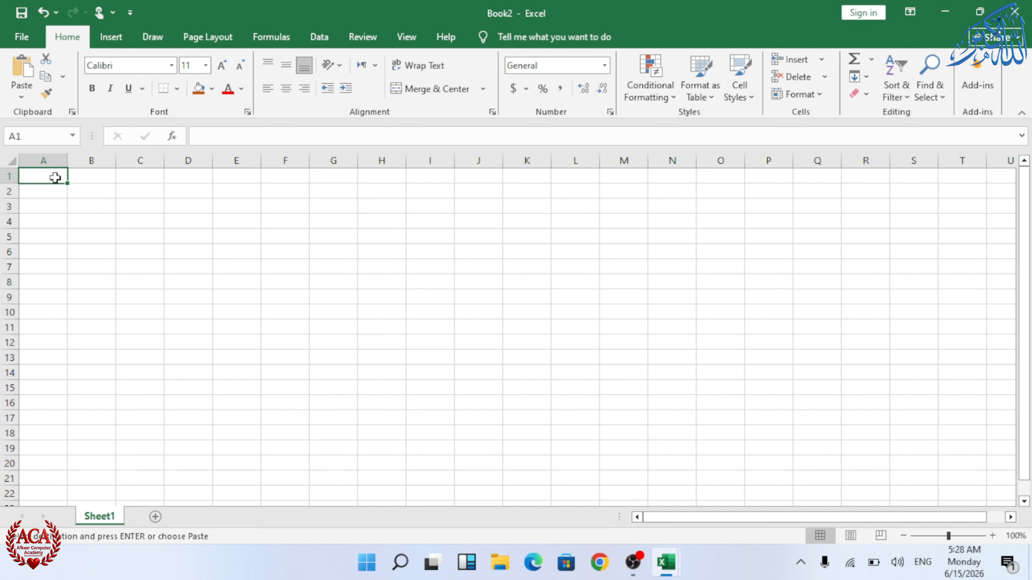
{"action": "left_click", "coordinate": [21, 96]}
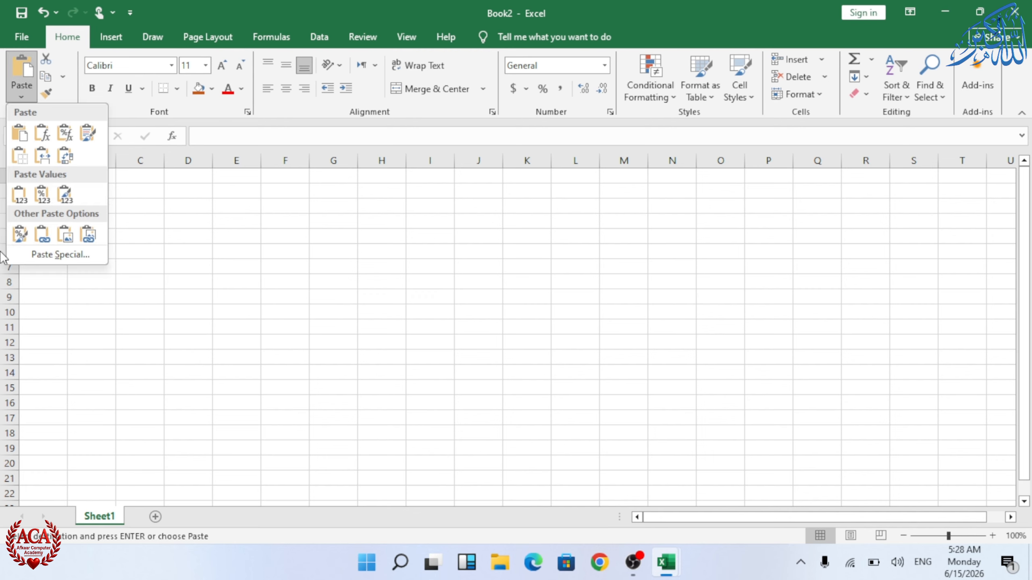
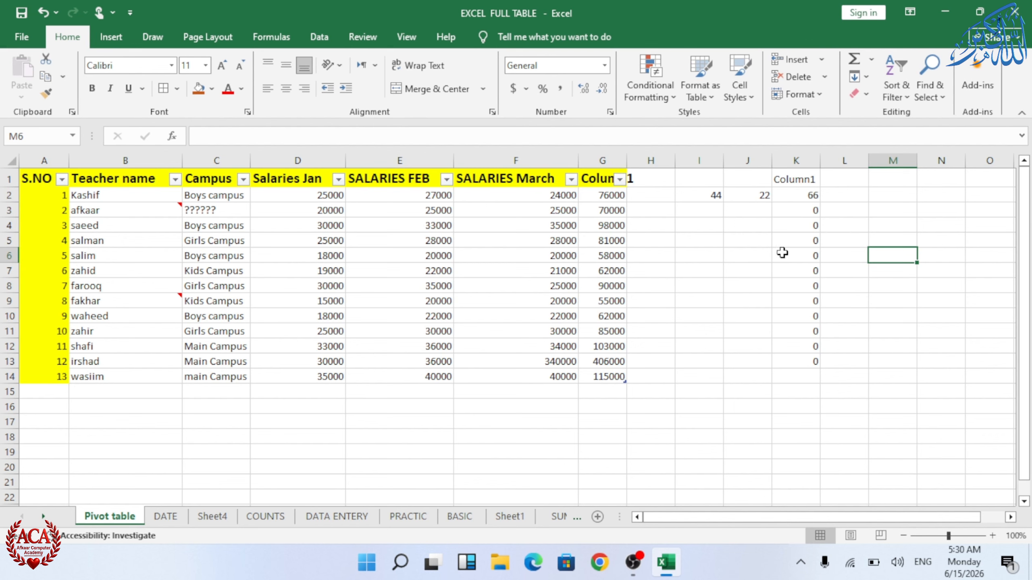
Step: Undo the formula paste in K1:K13 and the test numbers in I2:J2
{"action": "left_click_drag", "start_coordinate": [604, 195], "coordinate": [606, 377]}
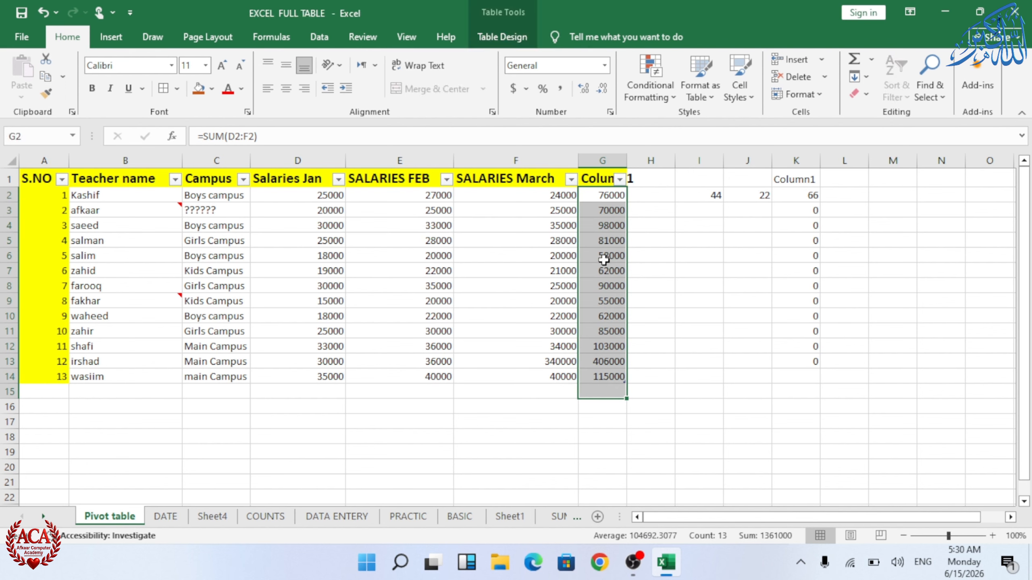
{"action": "key", "text": "ctrl+z"}
{"action": "key", "text": "ctrl+z"}
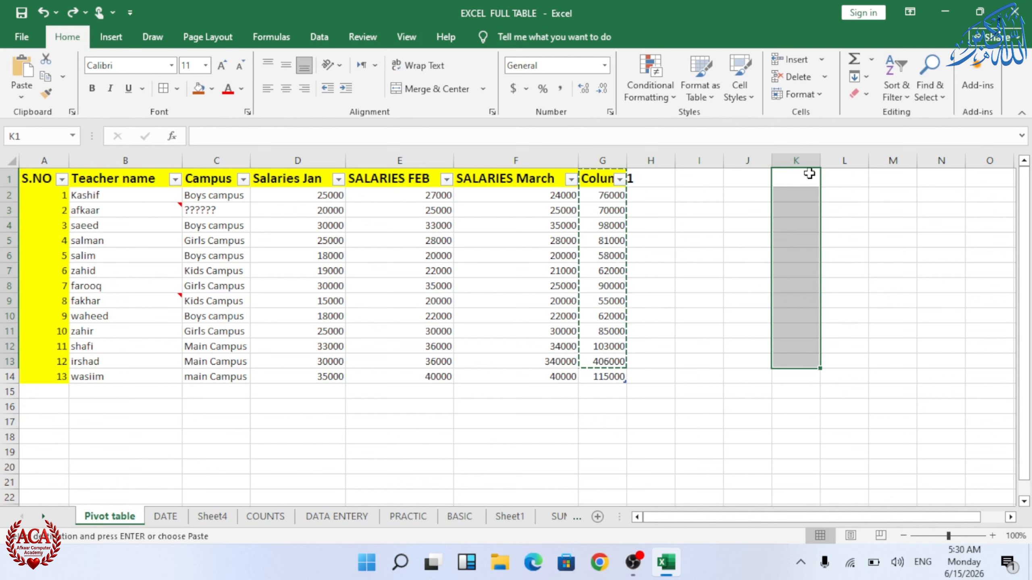
Step: Paste the copied range G1:G13 at K1 with the Paste Special option Values and number formats
{"action": "left_click", "coordinate": [21, 96]}
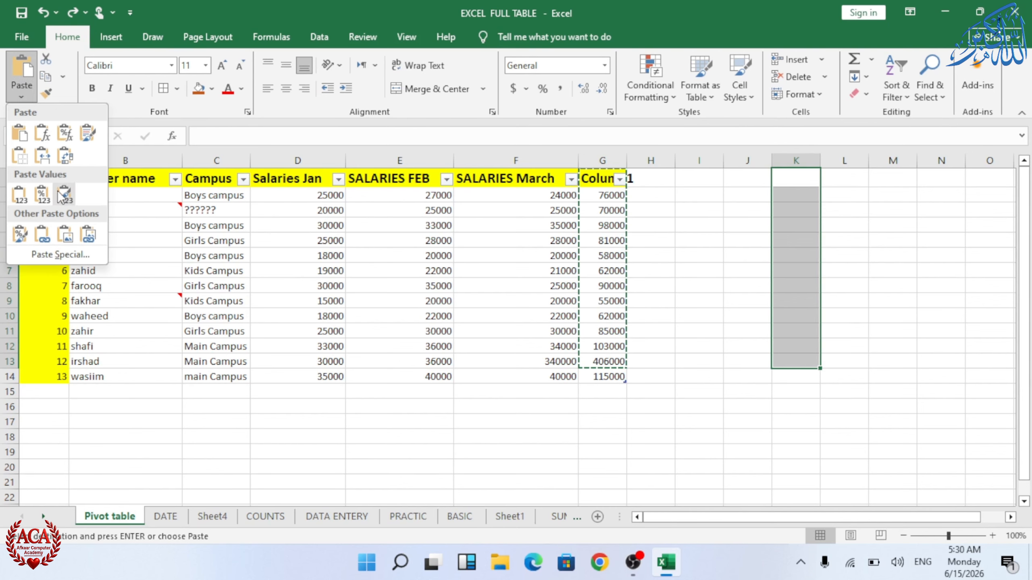
{"action": "left_click", "coordinate": [60, 255]}
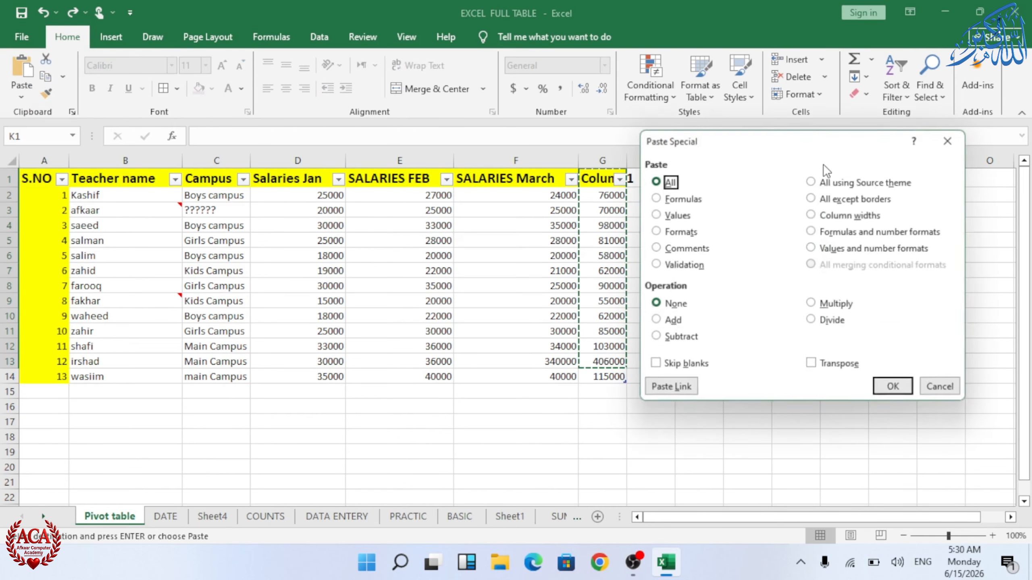
{"action": "left_click", "coordinate": [817, 250]}
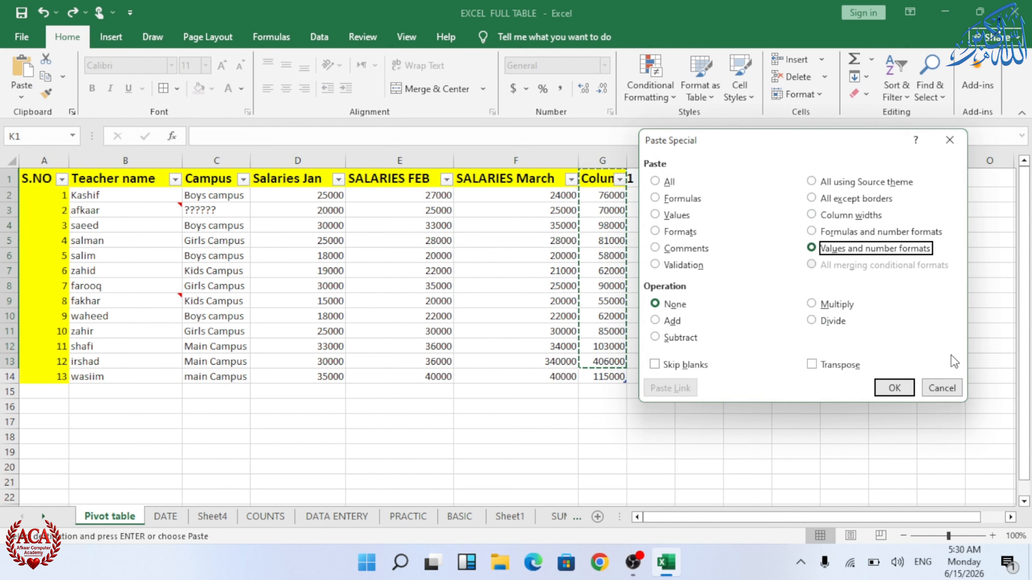
{"action": "left_click", "coordinate": [902, 388]}
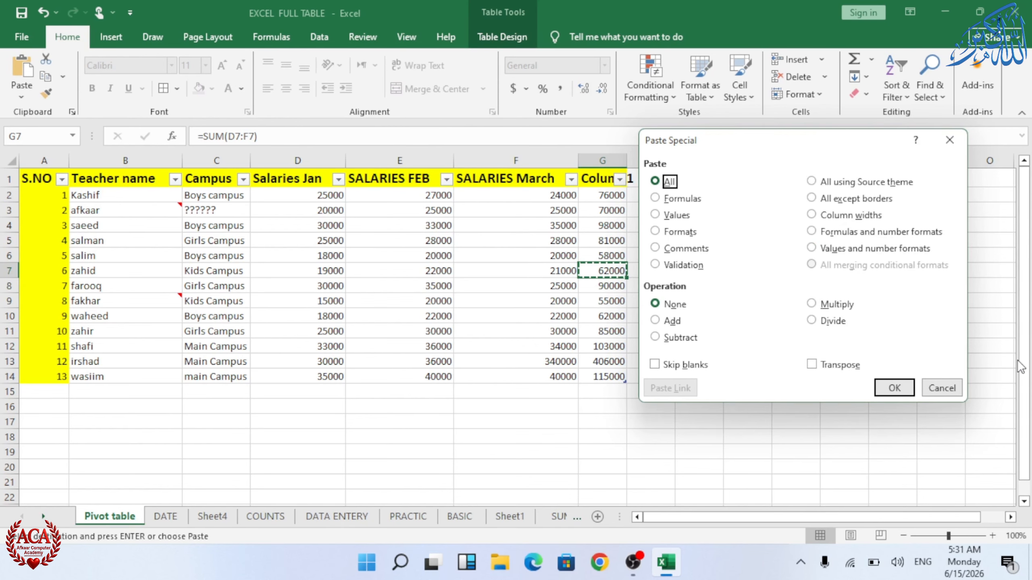
Step: Cancel Paste Special and the pending copy of G7, and enter 20 in cell K4 and 30 in K6
{"action": "left_click", "coordinate": [949, 390]}
{"action": "left_click", "coordinate": [786, 228]}
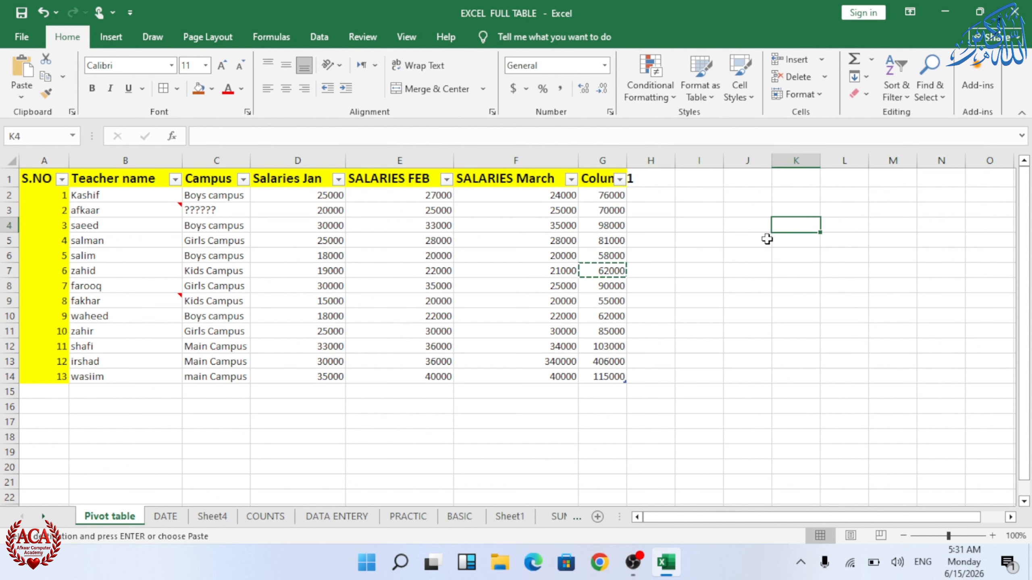
{"action": "key", "text": "Escape"}
{"action": "type", "text": "20"}
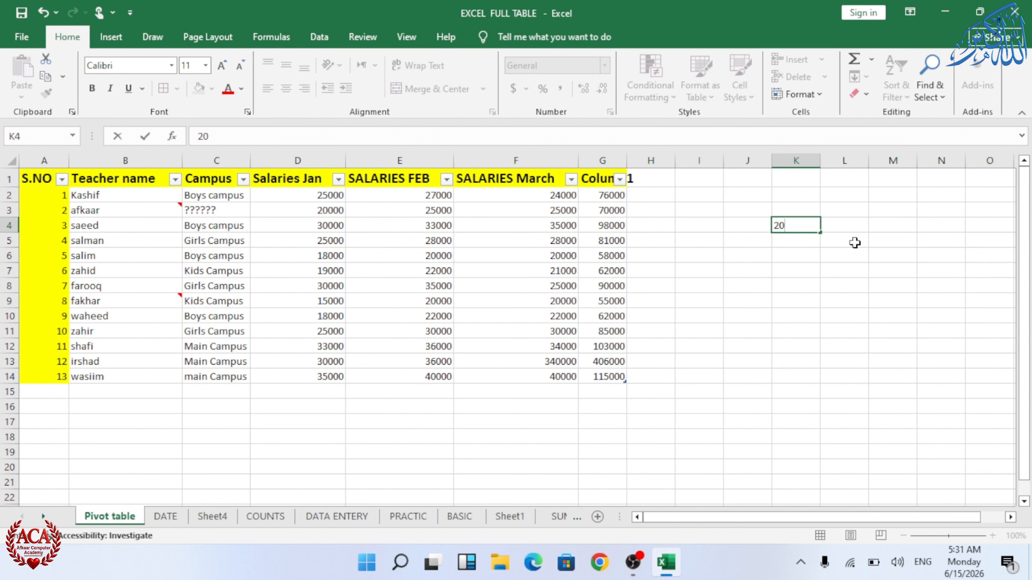
{"action": "left_click", "coordinate": [803, 256]}
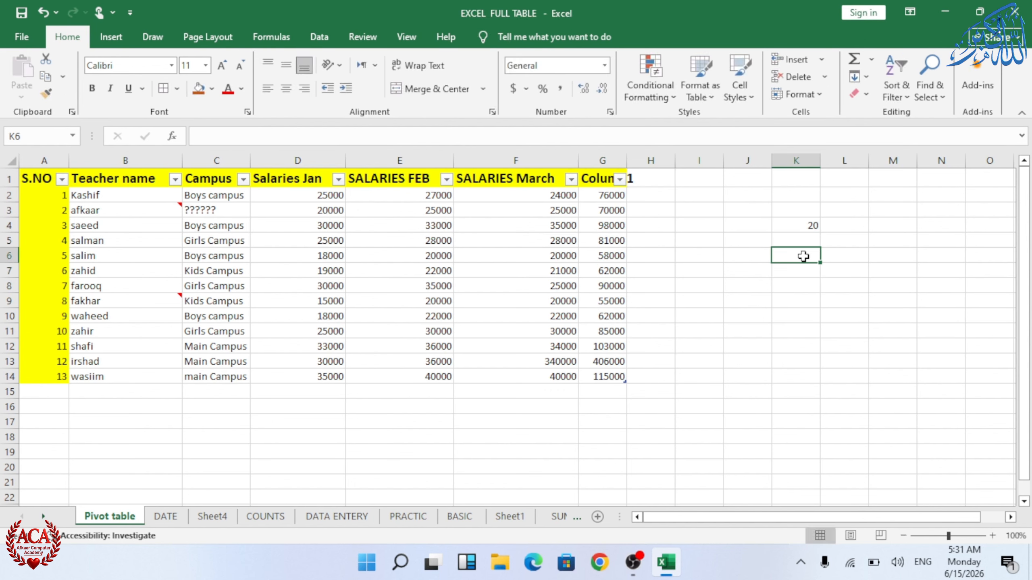
{"action": "type", "text": "3"}
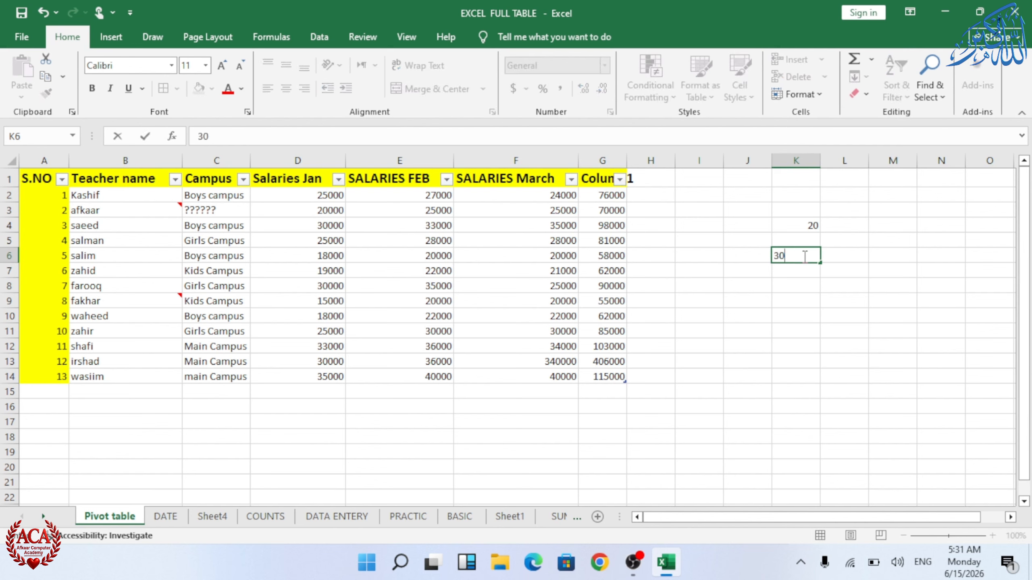
{"action": "type", "text": "0"}
{"action": "left_click", "coordinate": [873, 271]}
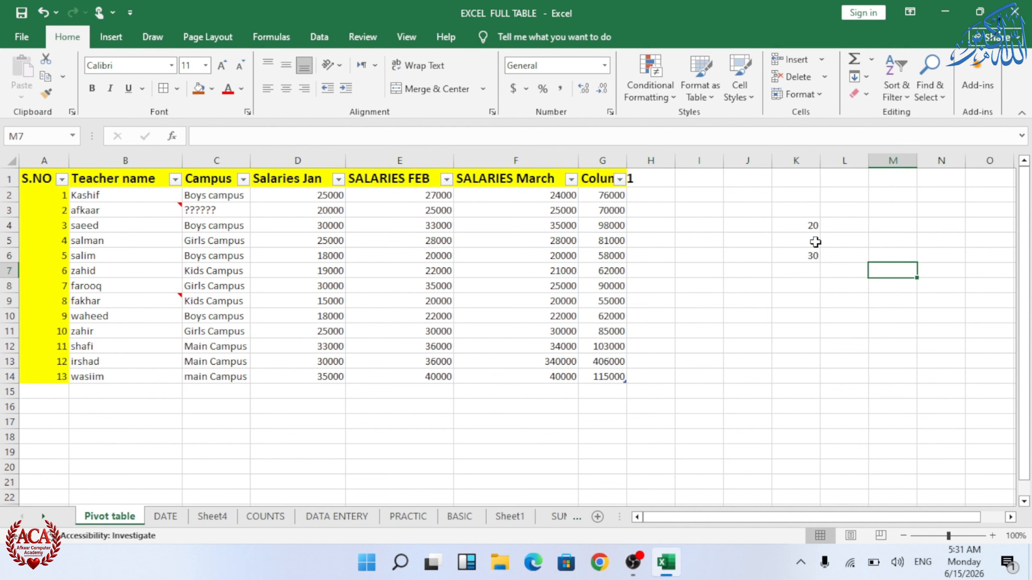
Step: Copy the value in K4 and paste it onto K6 with the Paste Special operation Add
{"action": "left_click", "coordinate": [794, 226]}
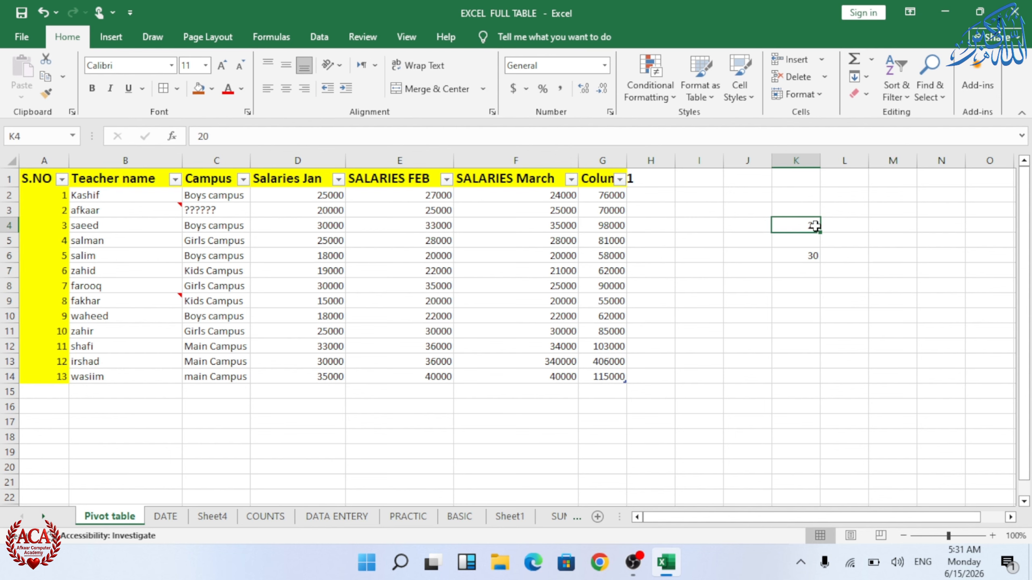
{"action": "key", "text": "ctrl+c"}
{"action": "left_click", "coordinate": [808, 256]}
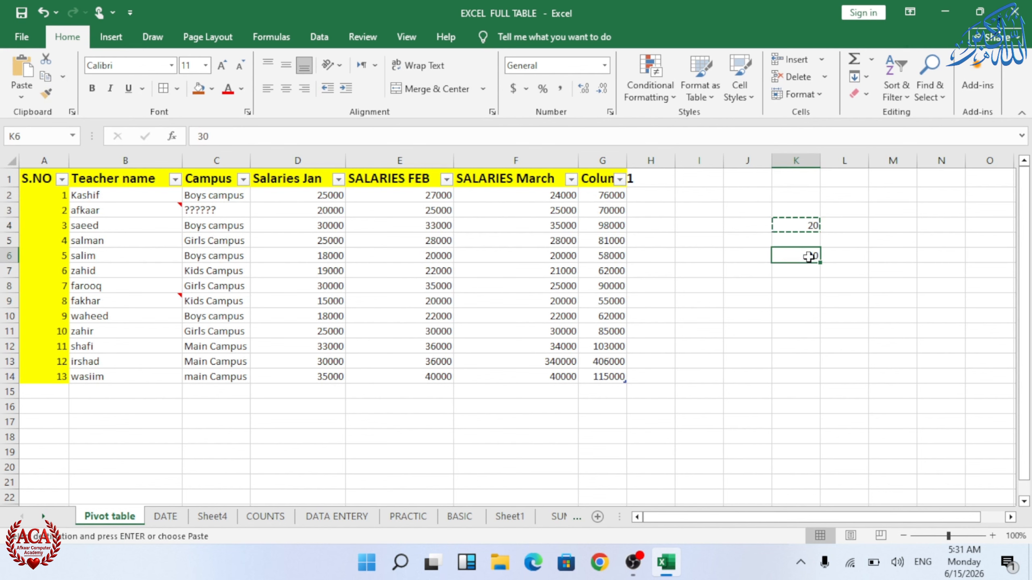
{"action": "left_click", "coordinate": [25, 95]}
{"action": "left_click", "coordinate": [55, 252]}
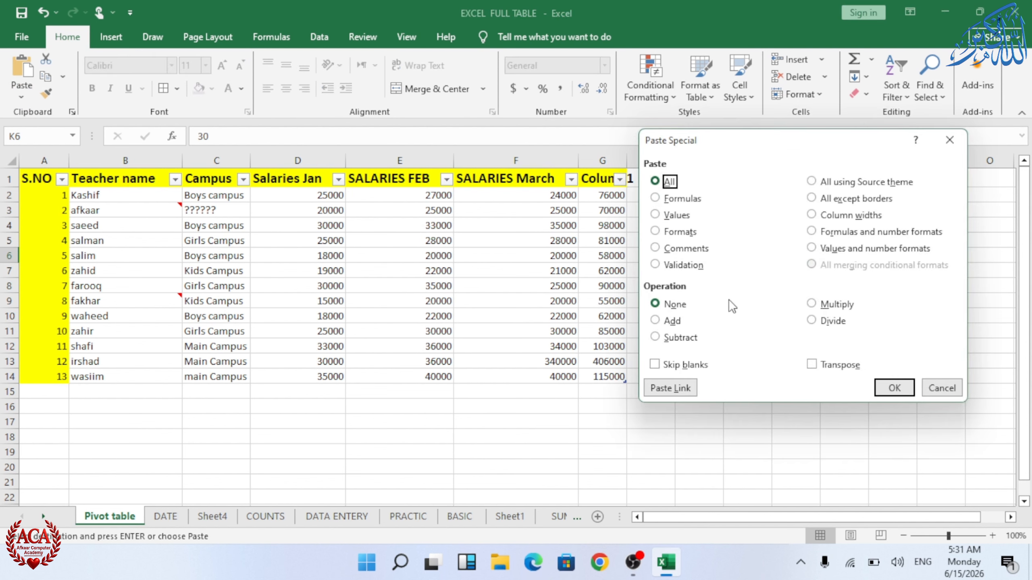
{"action": "left_click", "coordinate": [655, 321]}
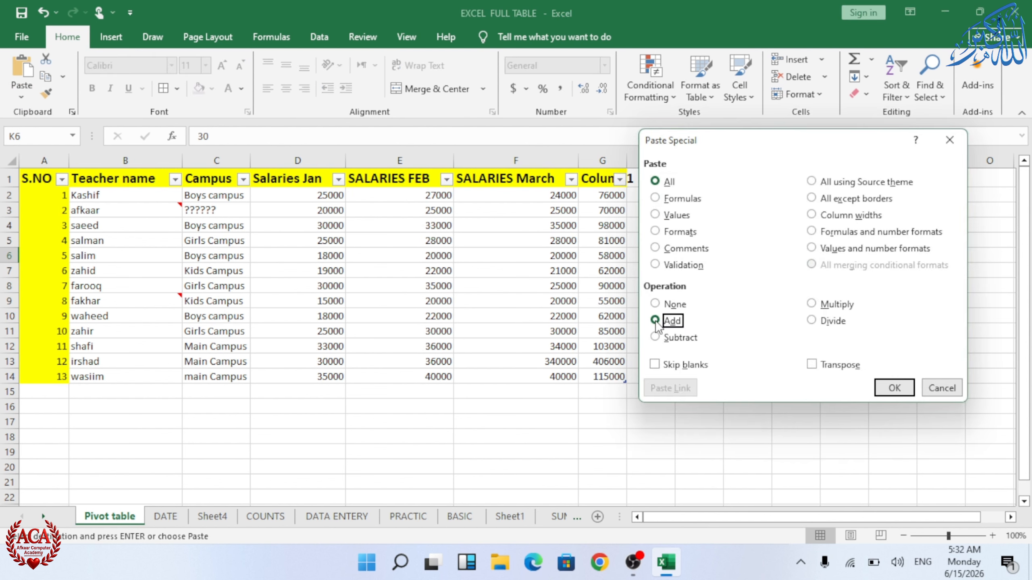
{"action": "left_click", "coordinate": [893, 388]}
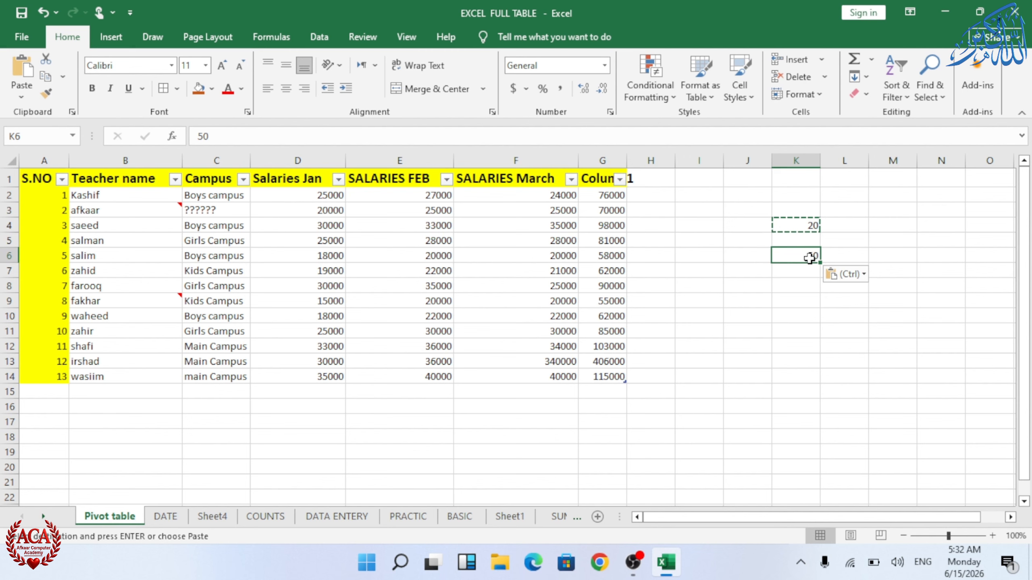
Step: Copy K4 again and paste it onto K6 with the Paste Special operation Divide
{"action": "key", "text": "ctrl+alt+v"}
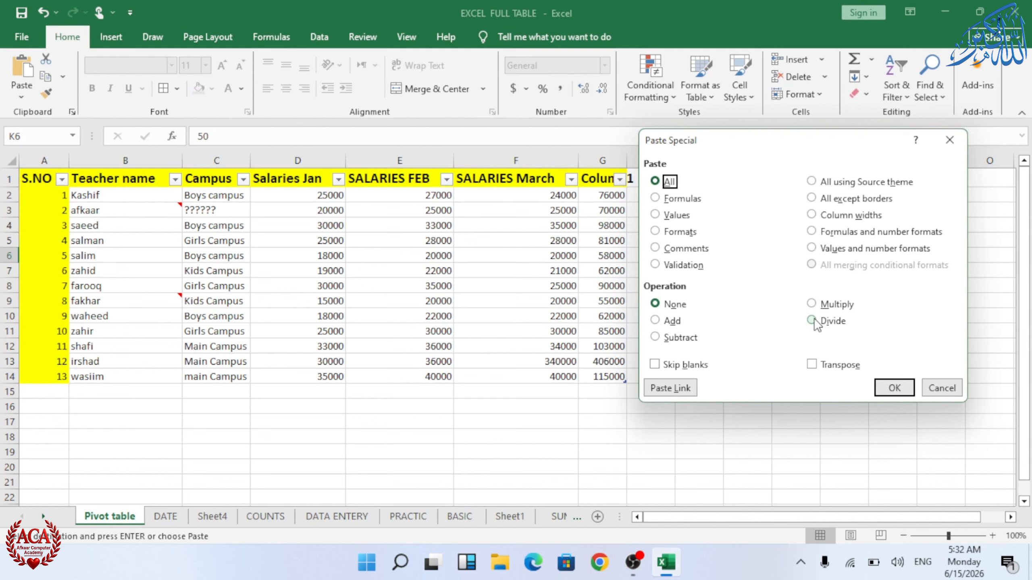
{"action": "left_click", "coordinate": [941, 390]}
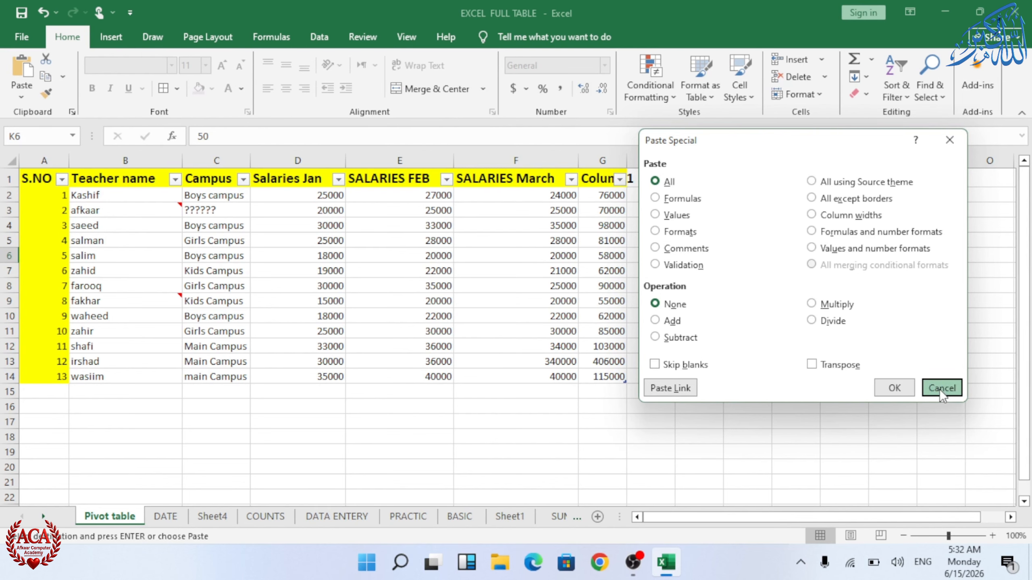
{"action": "left_click", "coordinate": [810, 227]}
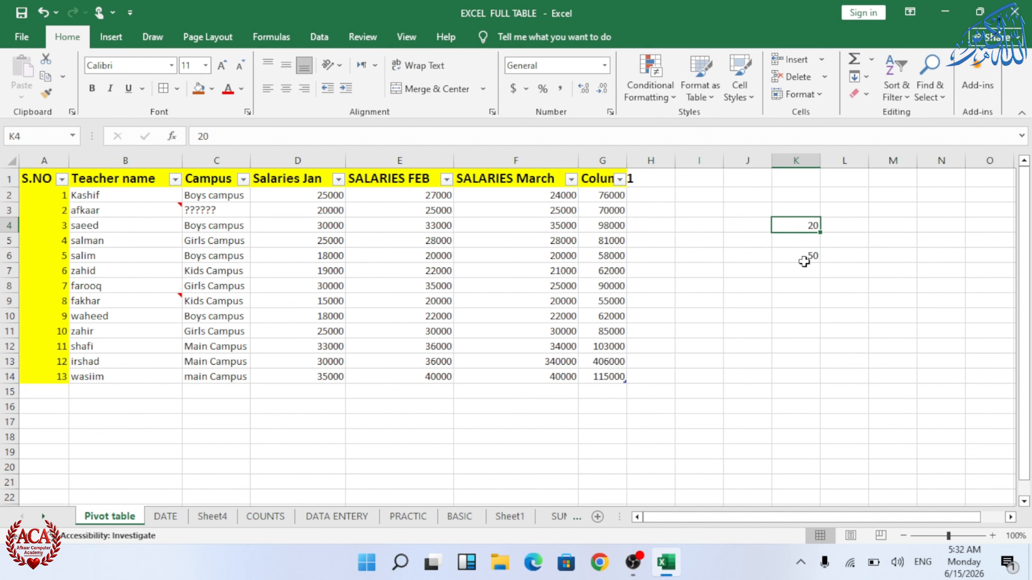
{"action": "key", "text": "ctrl+c"}
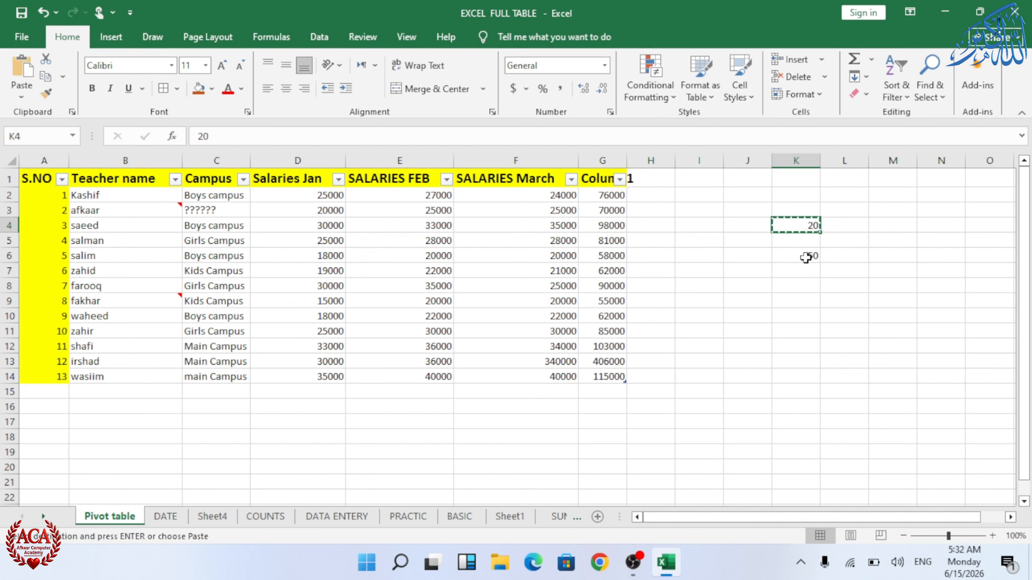
{"action": "left_click", "coordinate": [802, 257]}
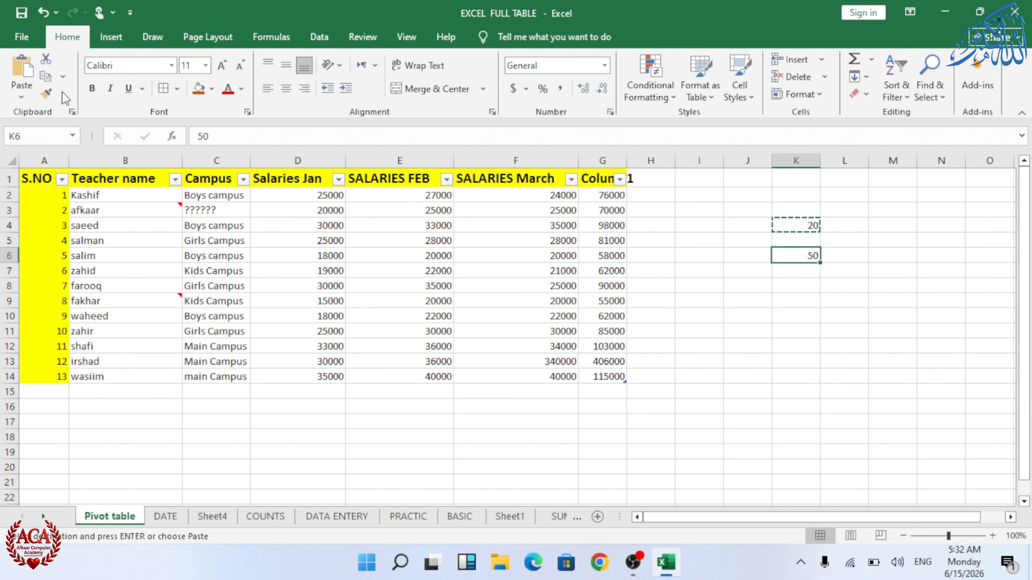
{"action": "left_click", "coordinate": [21, 96]}
{"action": "left_click", "coordinate": [39, 253]}
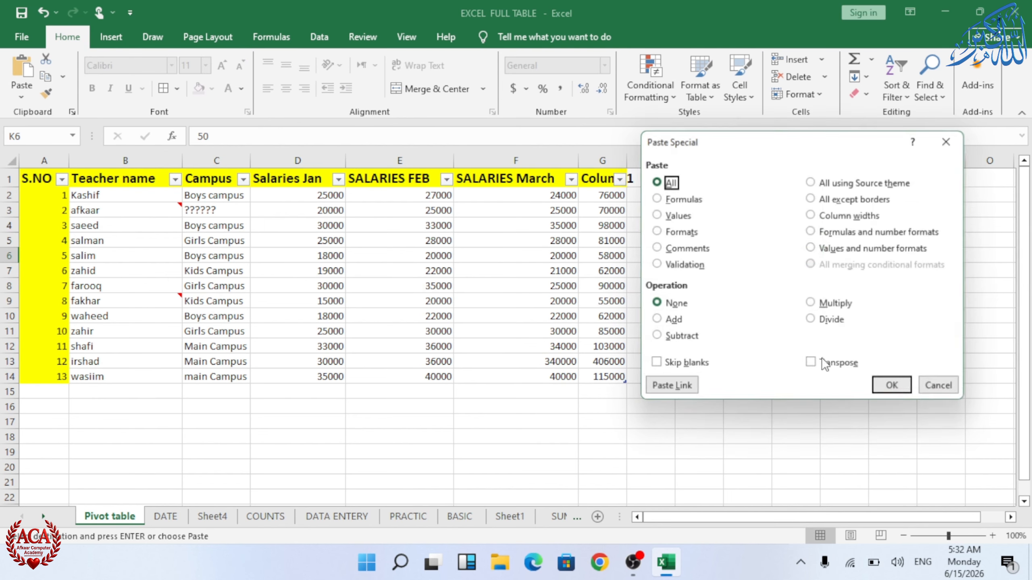
{"action": "left_click", "coordinate": [812, 321]}
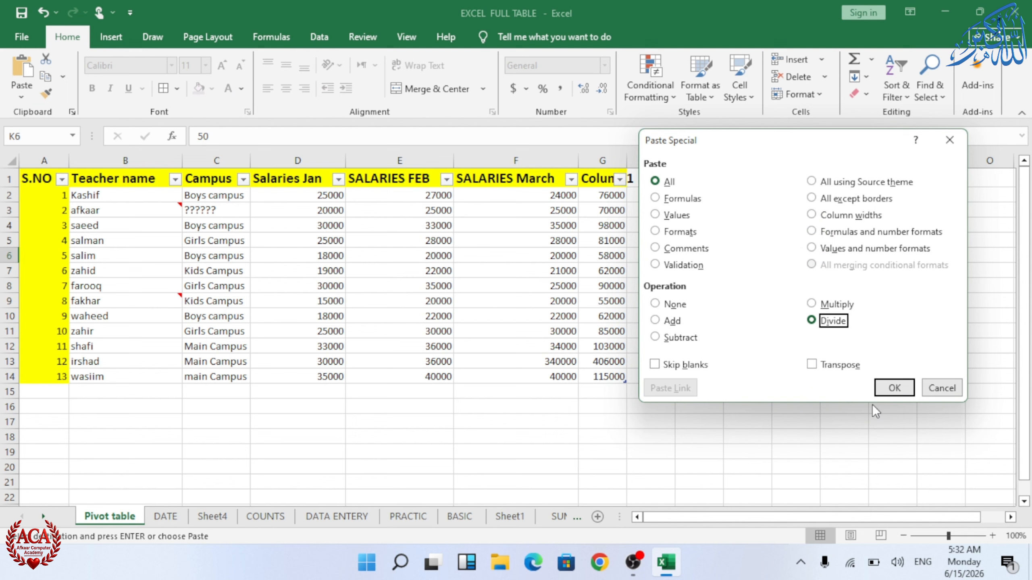
{"action": "left_click", "coordinate": [894, 388]}
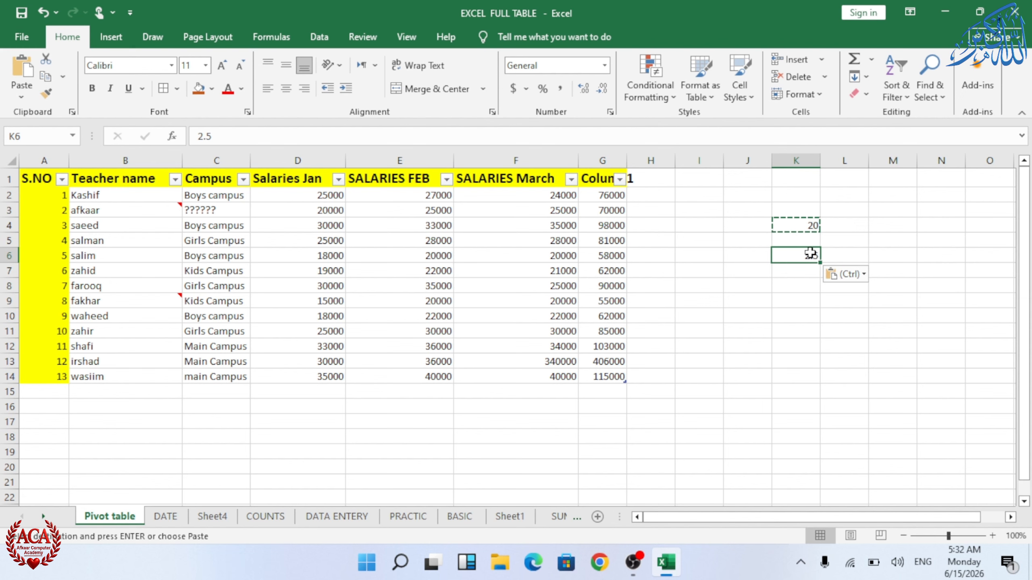
Step: Undo the Divide paste in K6
{"action": "key", "text": "ctrl+z"}
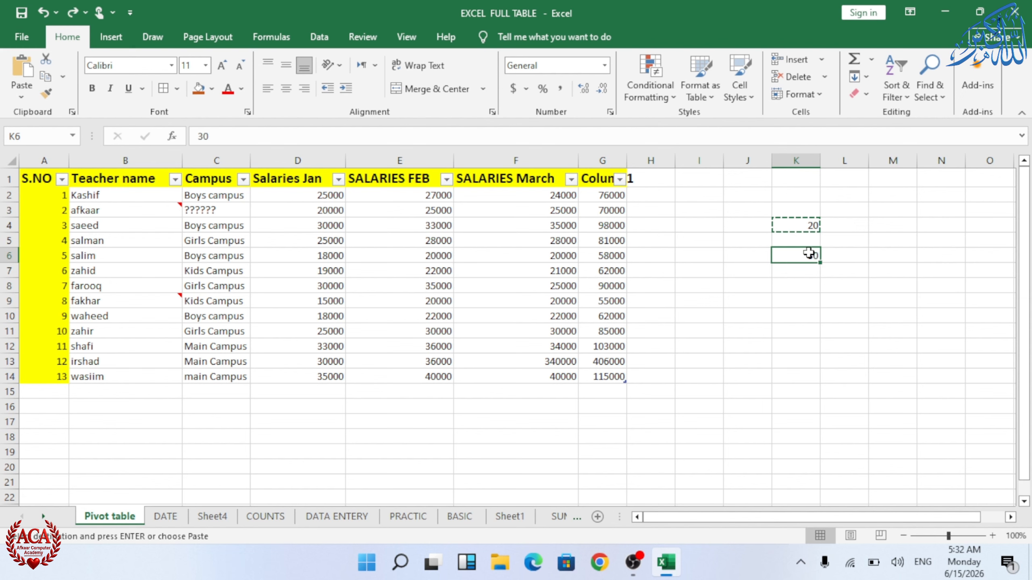
{"action": "key", "text": "ctrl+z"}
{"action": "key", "text": "ctrl+z"}
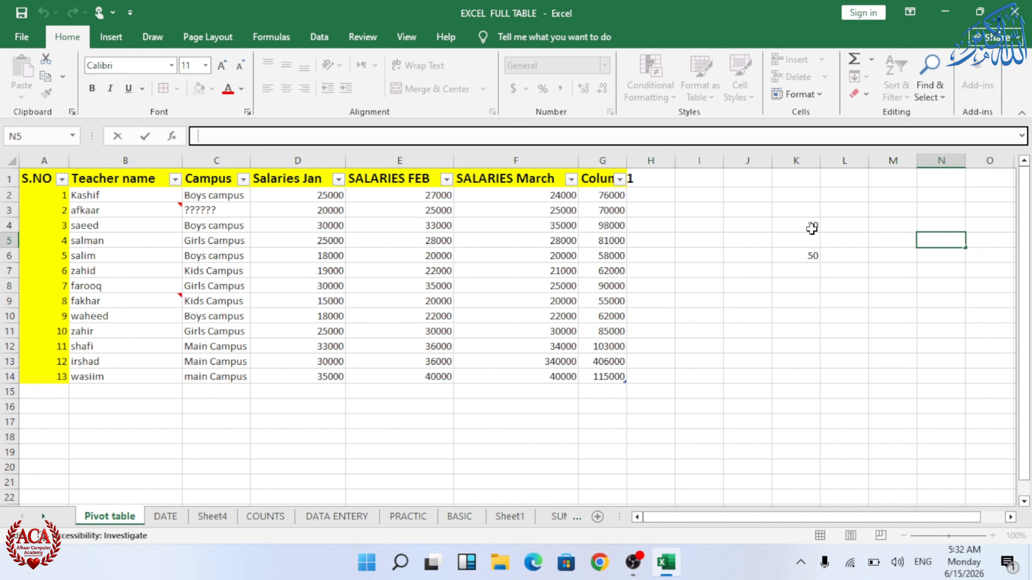
Step: Copy K6 and paste it onto K4 with the Paste Special operation Divide
{"action": "left_click", "coordinate": [810, 255]}
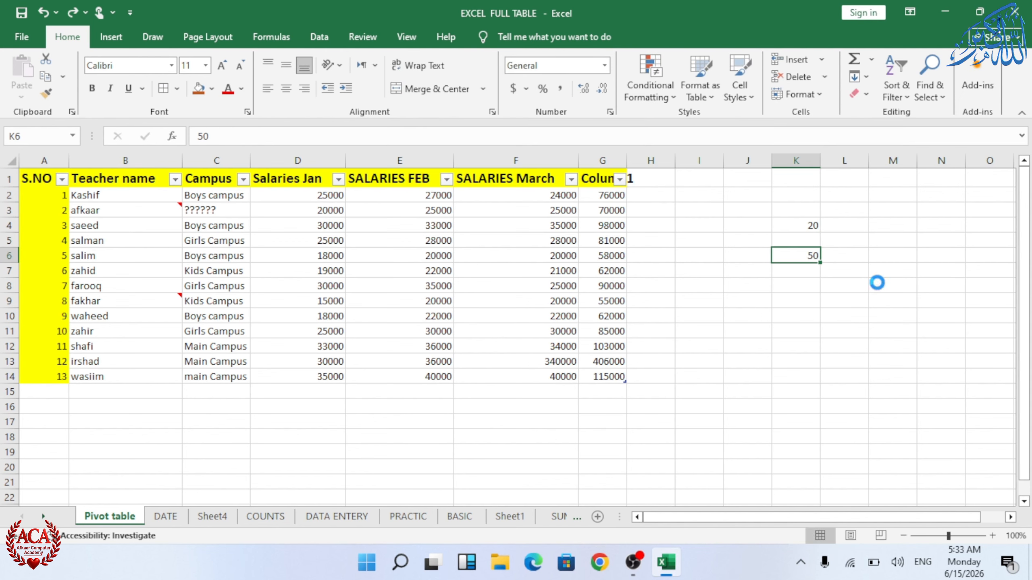
{"action": "key", "text": "ctrl+c"}
{"action": "left_click", "coordinate": [808, 227]}
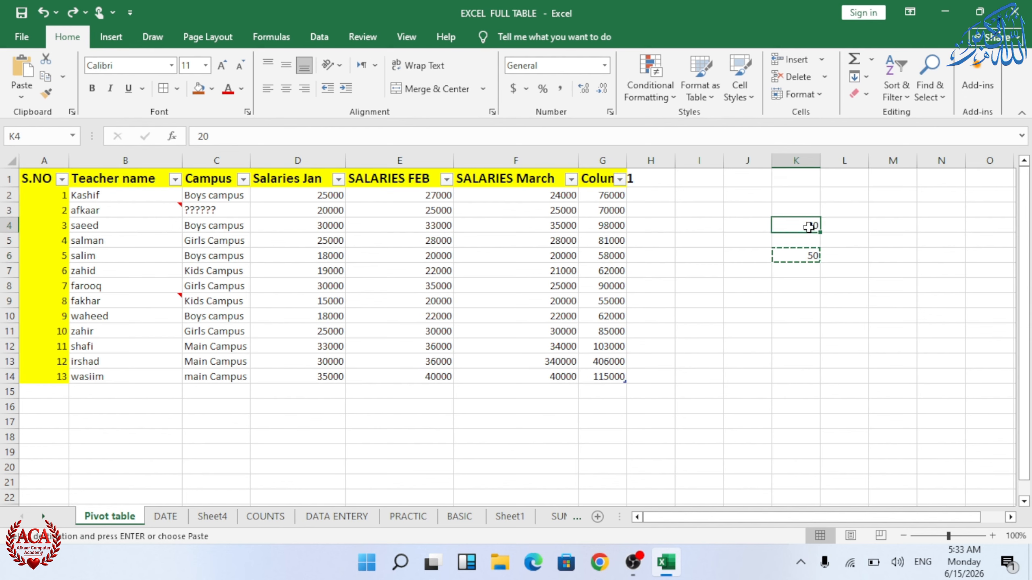
{"action": "left_click", "coordinate": [20, 96]}
{"action": "left_click", "coordinate": [60, 254]}
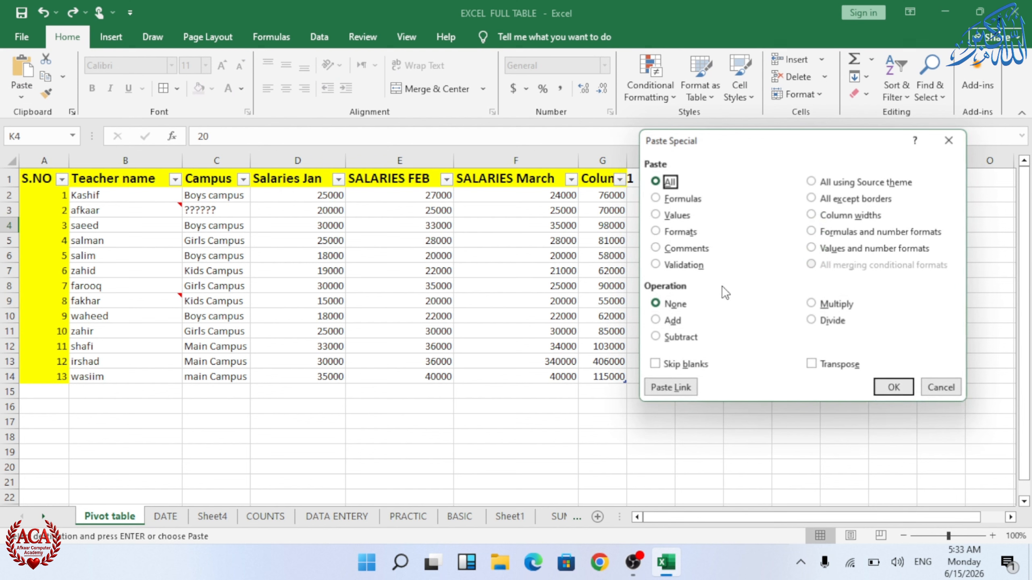
{"action": "left_click", "coordinate": [812, 321]}
{"action": "left_click", "coordinate": [908, 394]}
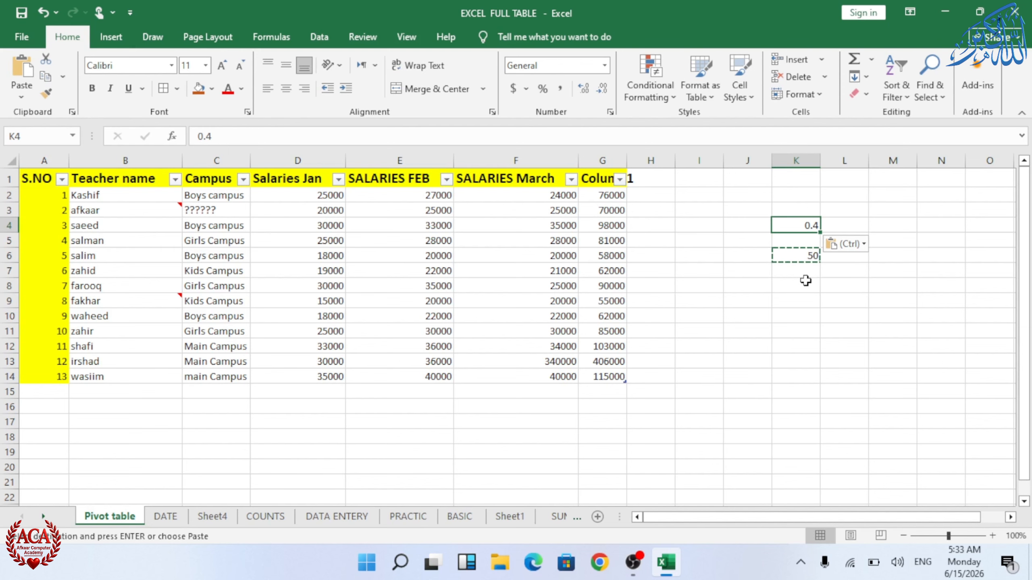
Step: Cancel Paste Special and fill J6:J13 with the series 4 to 11, leaving J3:J5 blank
{"action": "key", "text": "ctrl+alt+v"}
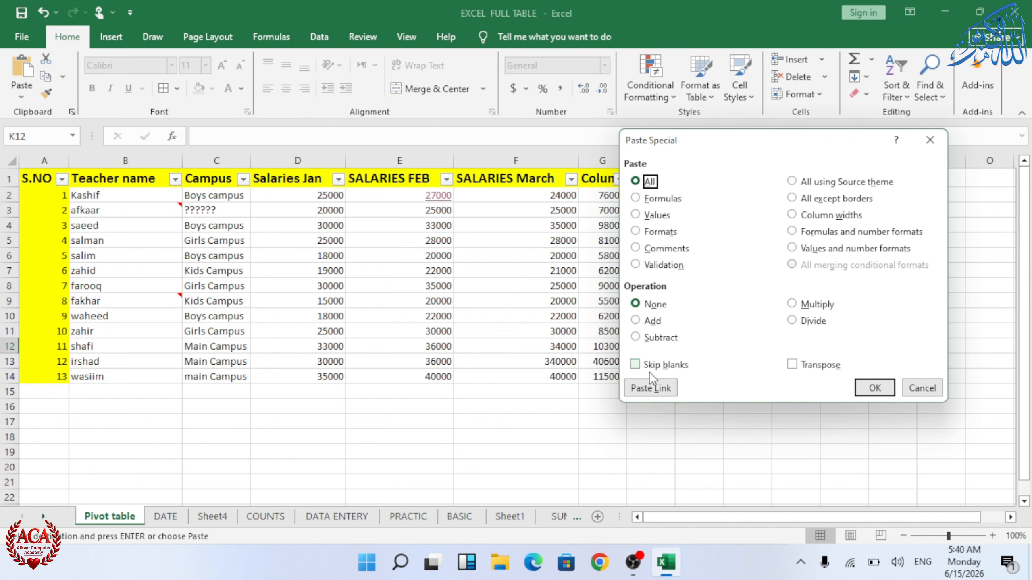
{"action": "left_click", "coordinate": [918, 387]}
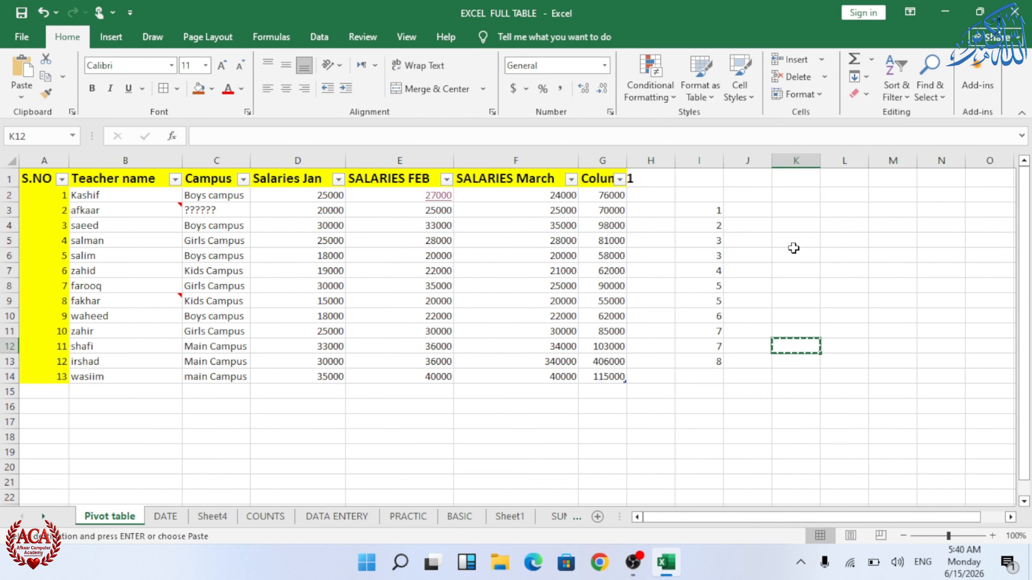
{"action": "left_click_drag", "start_coordinate": [721, 211], "coordinate": [703, 359]}
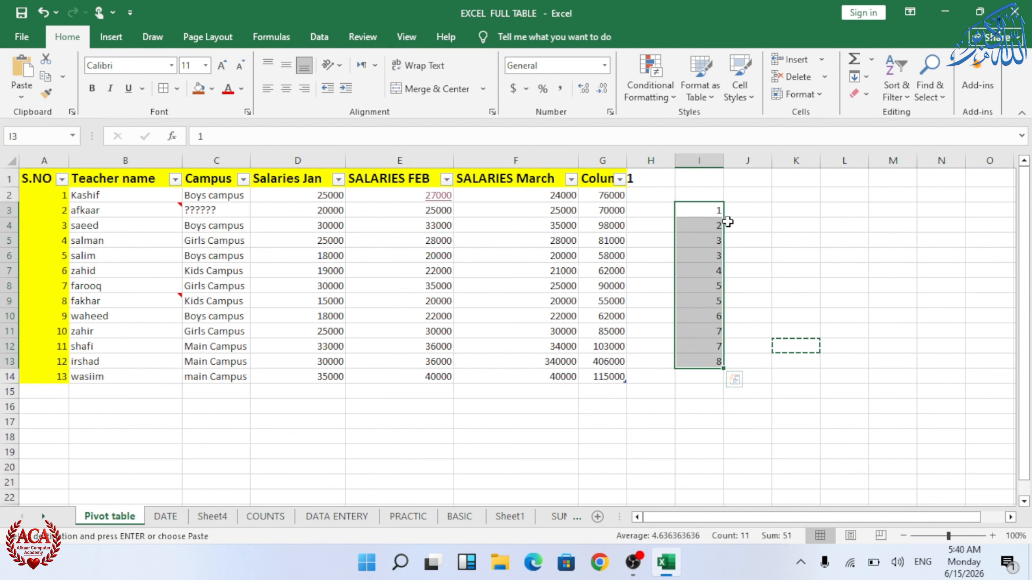
{"action": "left_click", "coordinate": [789, 212]}
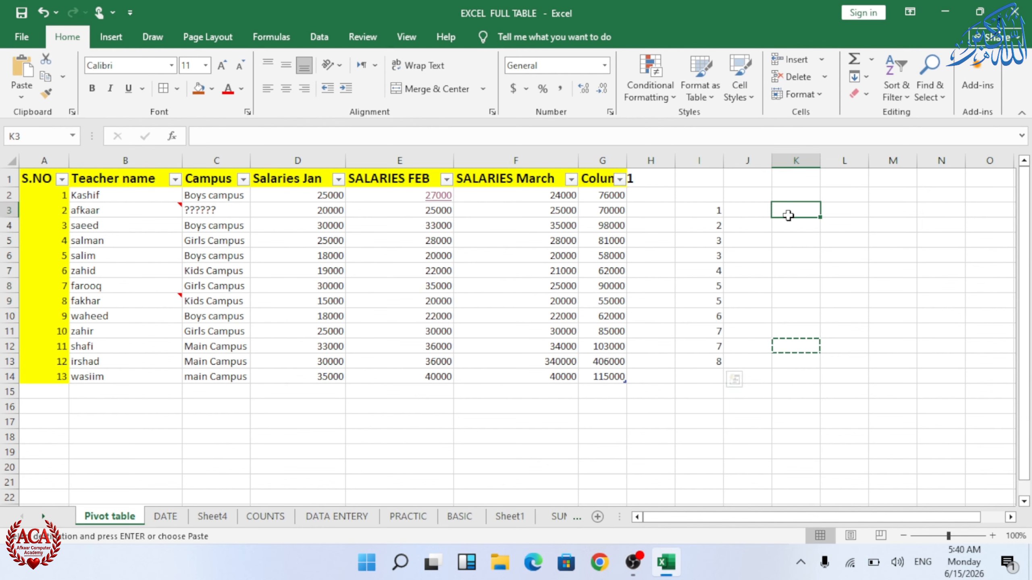
{"action": "left_click", "coordinate": [756, 210]}
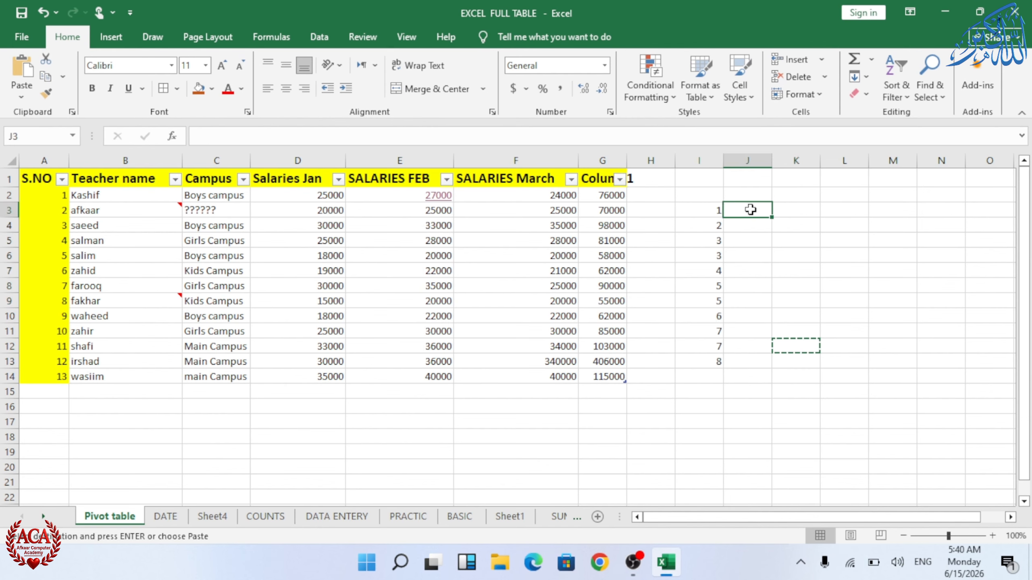
{"action": "left_click", "coordinate": [744, 241]}
{"action": "left_click_drag", "start_coordinate": [749, 213], "coordinate": [748, 241]}
{"action": "left_click", "coordinate": [758, 259]}
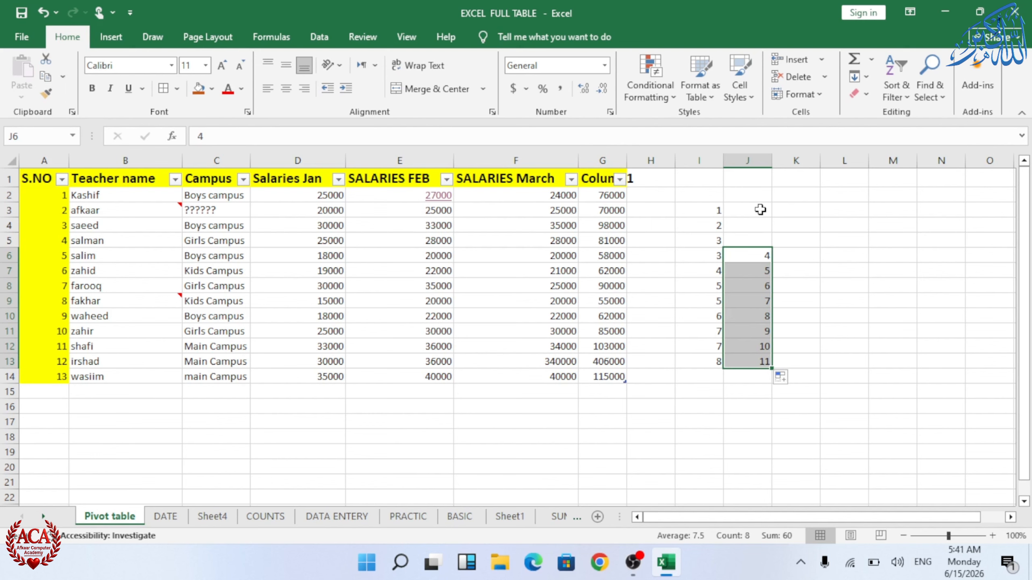
Step: Copy J3:J13 and paste it over I3:I13 using Paste Special with Skip blanks enabled
{"action": "left_click", "coordinate": [827, 209]}
{"action": "left_click_drag", "start_coordinate": [760, 210], "coordinate": [764, 368]}
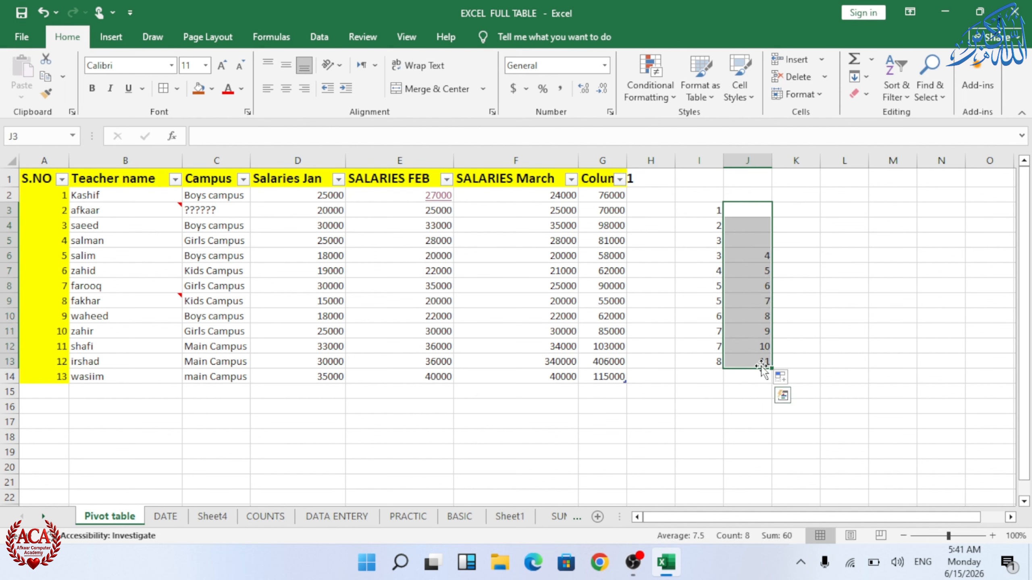
{"action": "key", "text": "ctrl+c"}
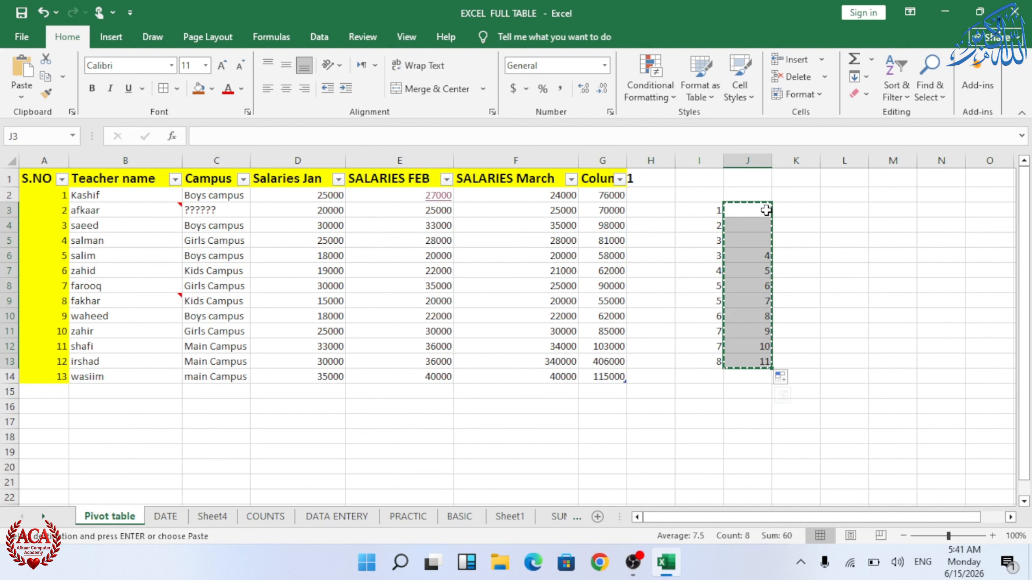
{"action": "left_click_drag", "start_coordinate": [709, 207], "coordinate": [710, 356]}
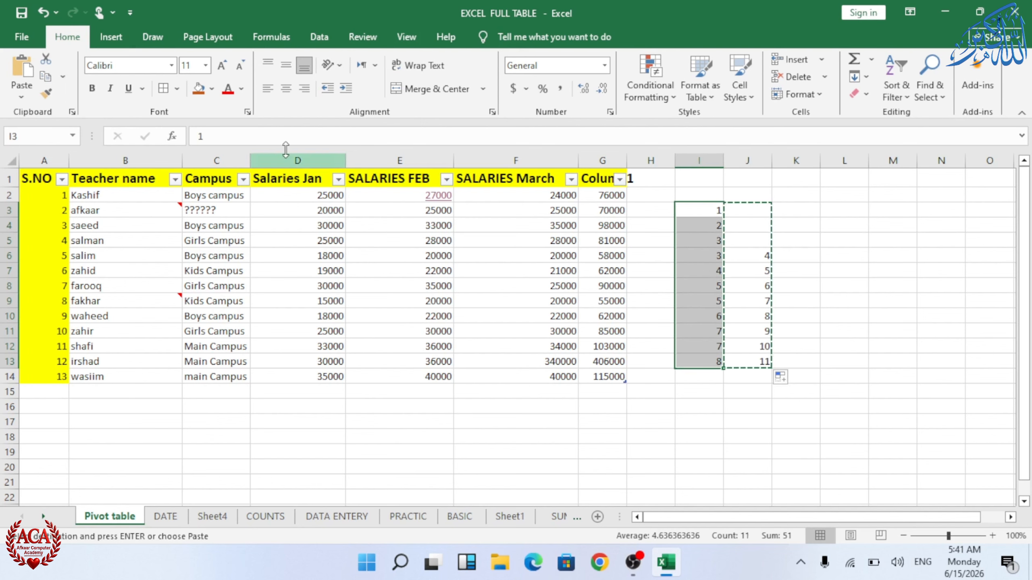
{"action": "left_click", "coordinate": [21, 96]}
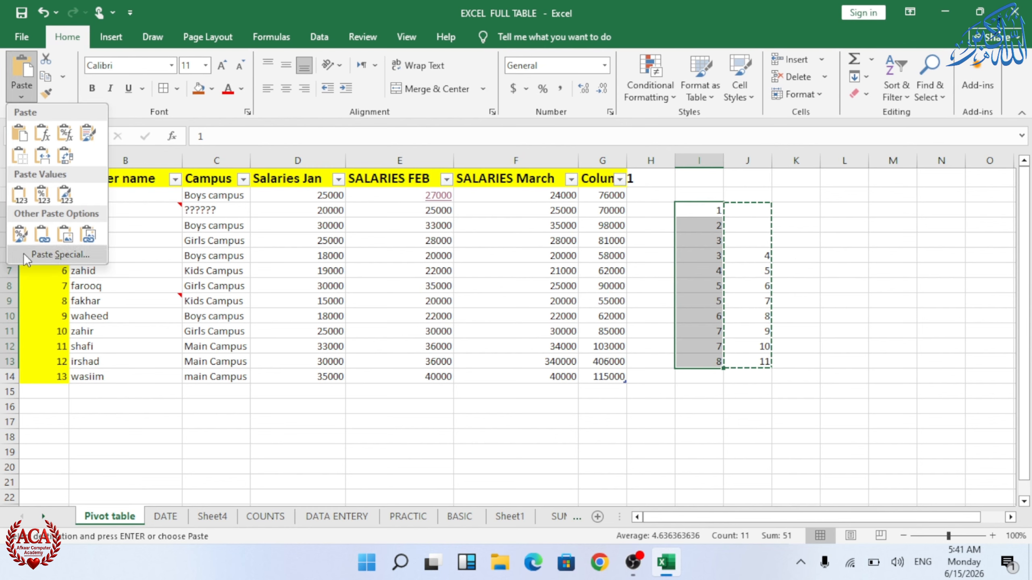
{"action": "left_click", "coordinate": [60, 254]}
{"action": "left_click", "coordinate": [651, 368]}
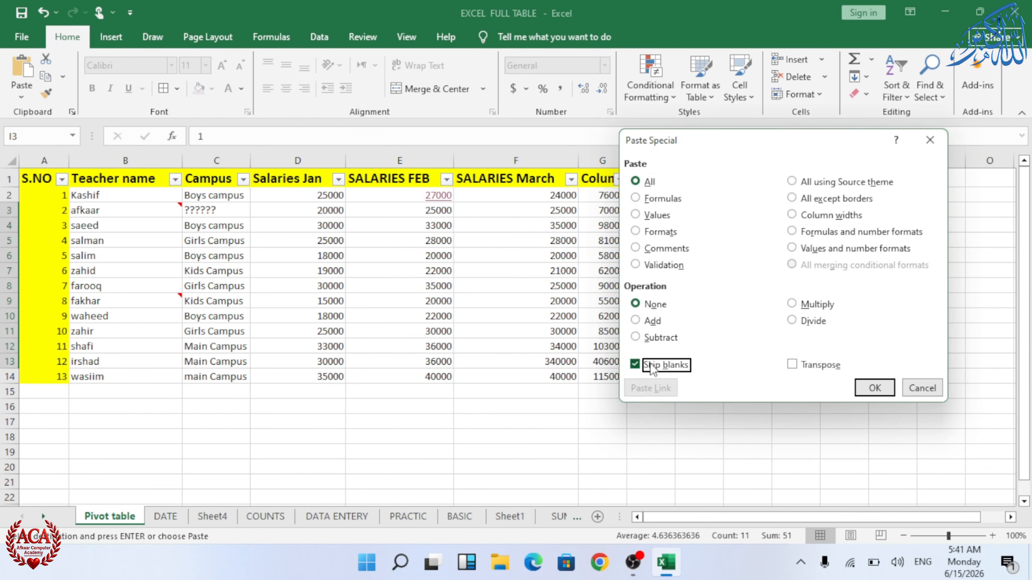
{"action": "left_click", "coordinate": [884, 387]}
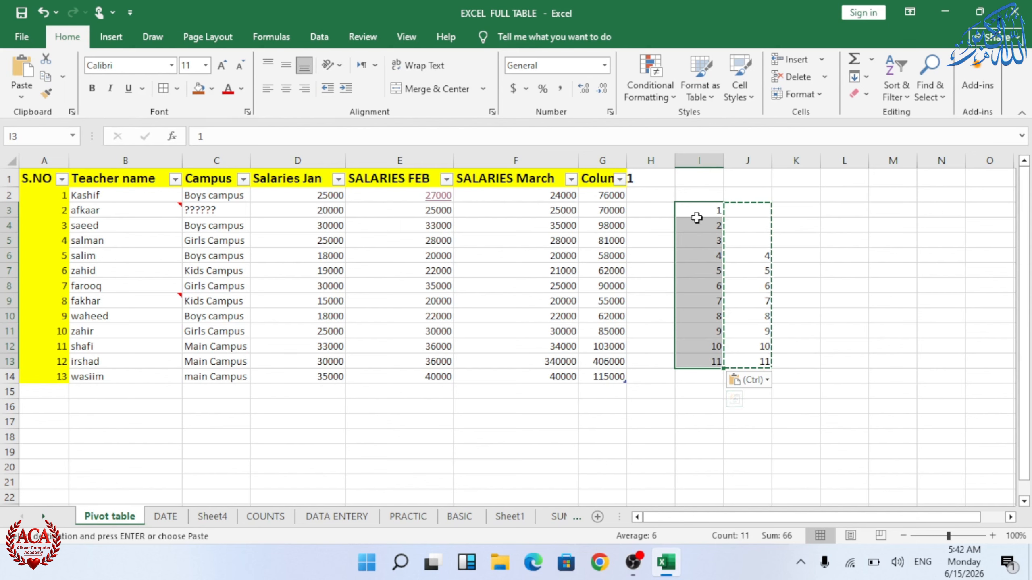
Step: Clear the contents of J2:K13 beside the number list in column I
{"action": "left_click_drag", "start_coordinate": [798, 200], "coordinate": [761, 356]}
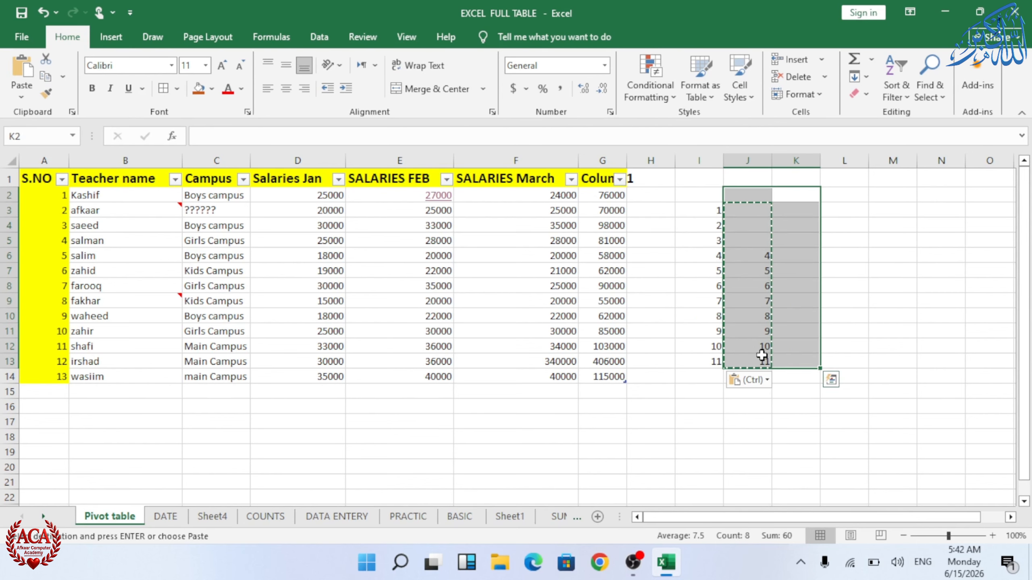
{"action": "key", "text": "Delete"}
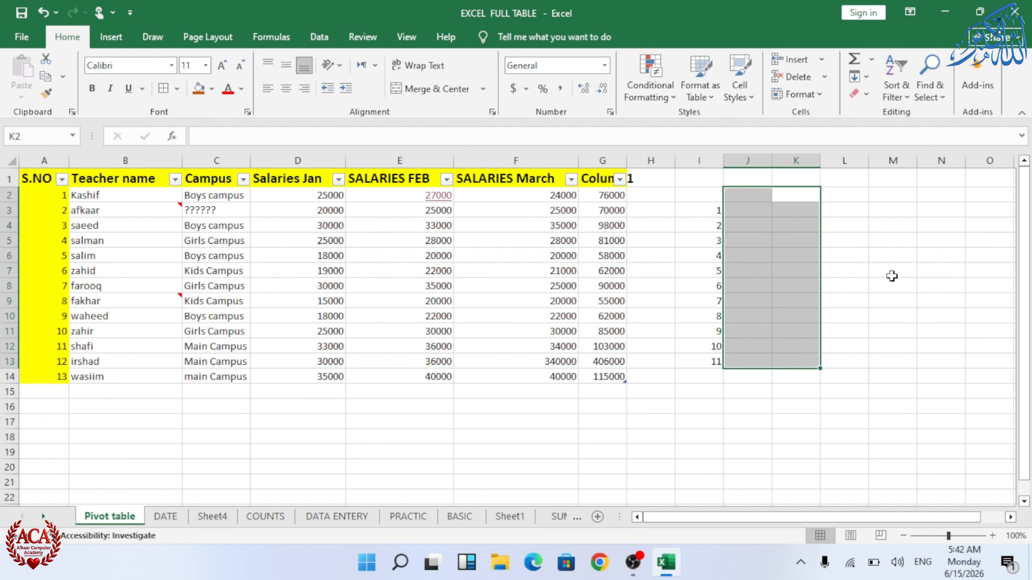
{"action": "left_click", "coordinate": [891, 275]}
{"action": "left_click_drag", "start_coordinate": [712, 206], "coordinate": [714, 359]}
{"action": "left_click", "coordinate": [851, 319]}
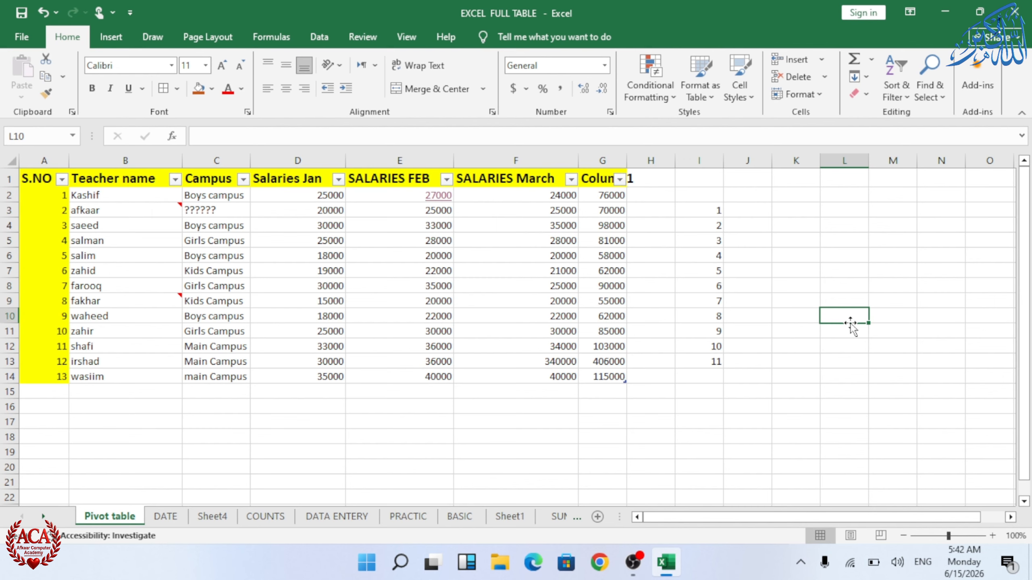
{"action": "left_click_drag", "start_coordinate": [747, 195], "coordinate": [765, 376]}
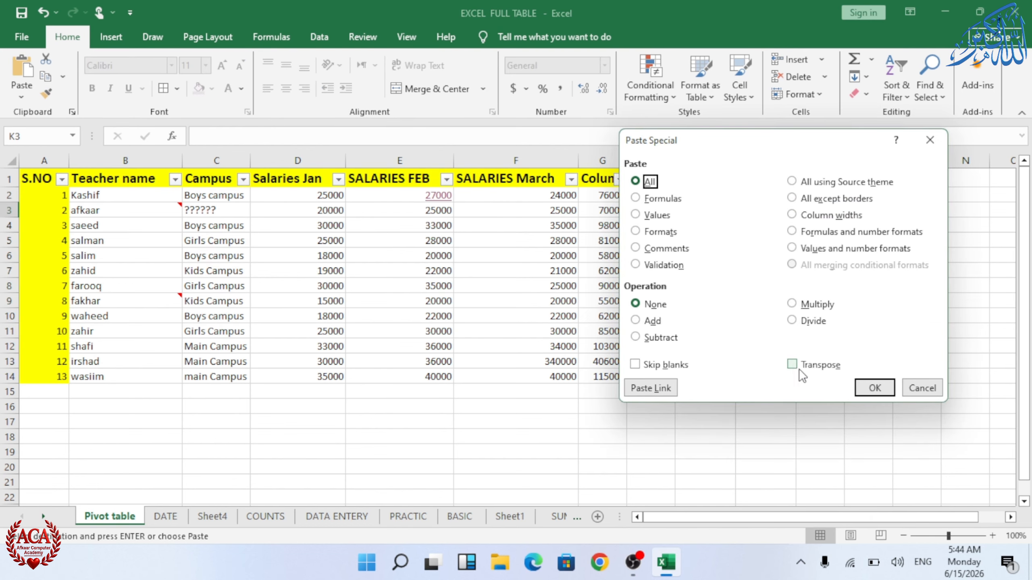
Step: Cancel Paste Special and copy the table's header cells A1:G1
{"action": "left_click", "coordinate": [907, 388]}
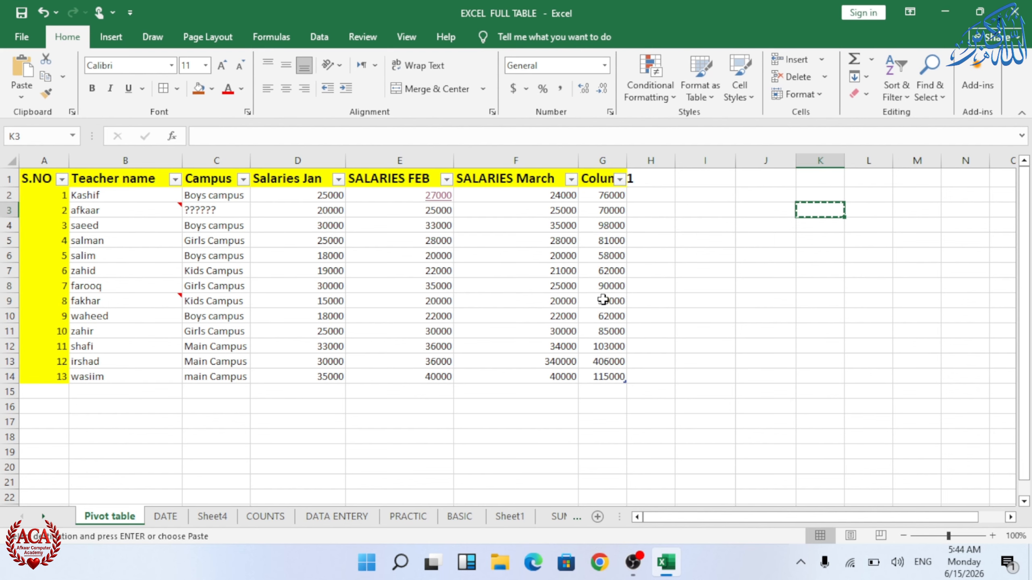
{"action": "scroll", "coordinate": [505, 282], "scroll_direction": "down", "scroll_amount": 2}
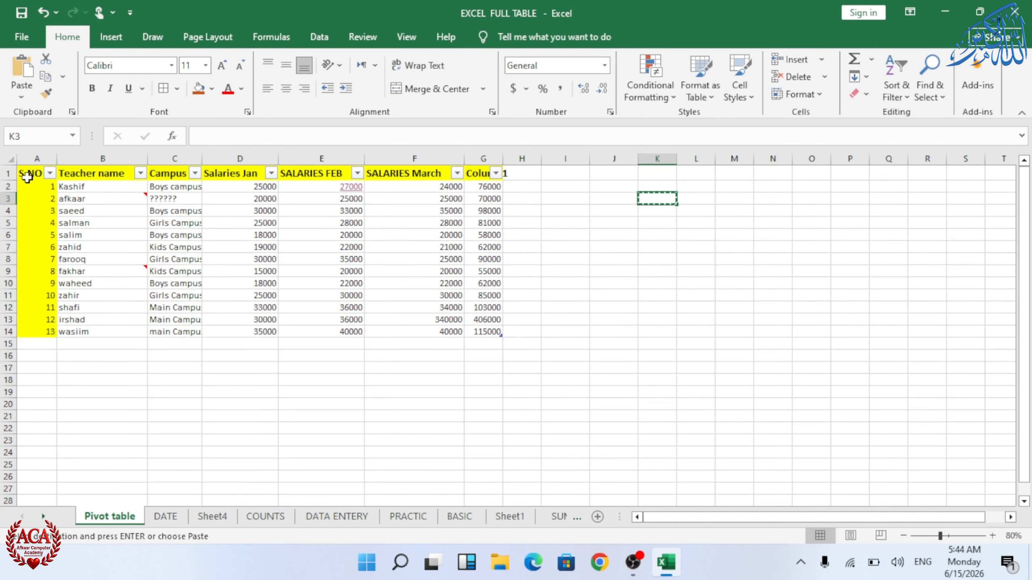
{"action": "left_click_drag", "start_coordinate": [26, 173], "coordinate": [512, 173]}
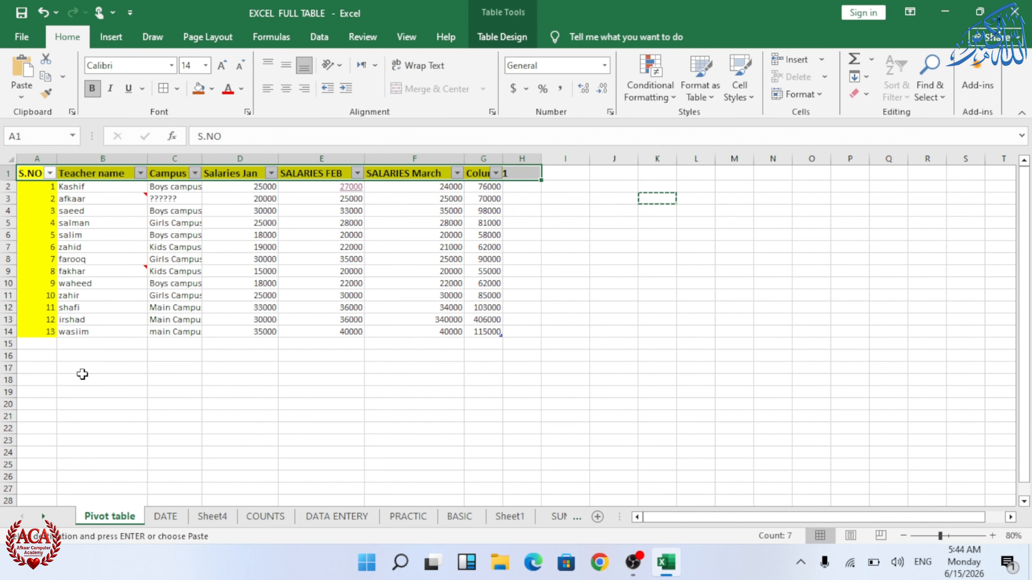
{"action": "left_click", "coordinate": [36, 177]}
{"action": "left_click_drag", "start_coordinate": [86, 174], "coordinate": [495, 172]}
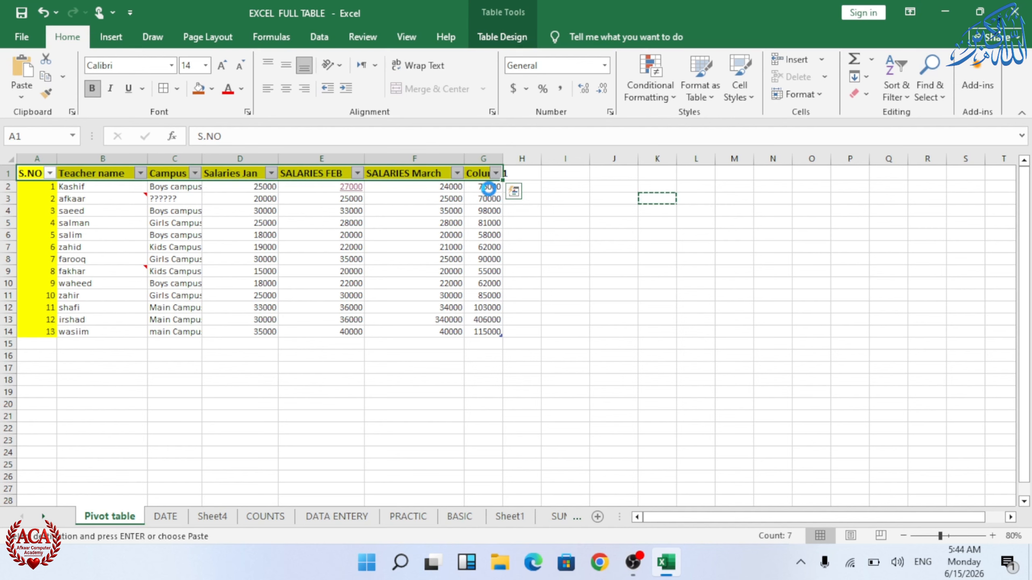
{"action": "key", "text": "ctrl+c"}
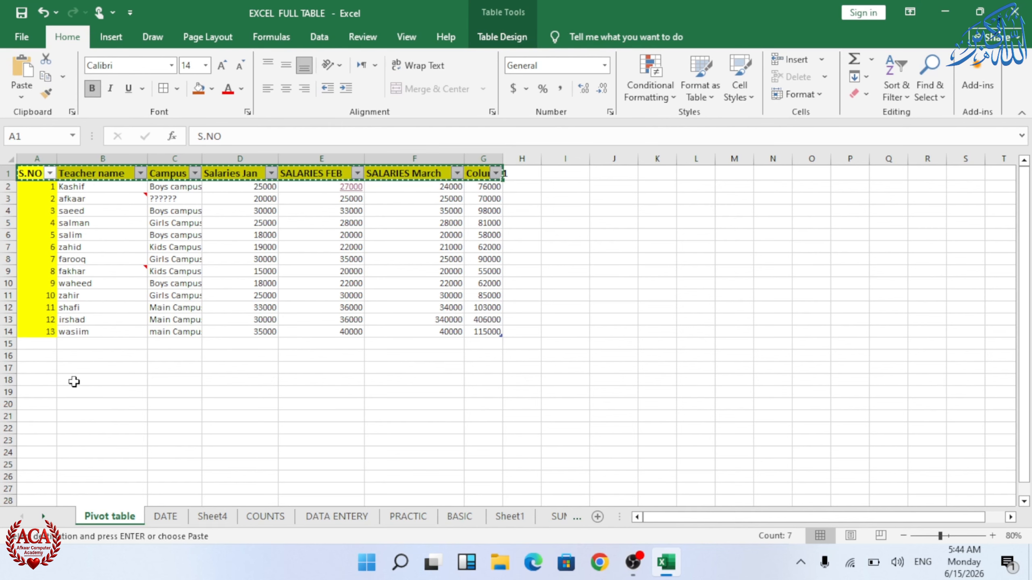
Step: Paste the copied headers at A16 using Paste Special with Transpose enabled, and widen column A to fit them
{"action": "left_click", "coordinate": [36, 363]}
{"action": "left_click", "coordinate": [39, 355]}
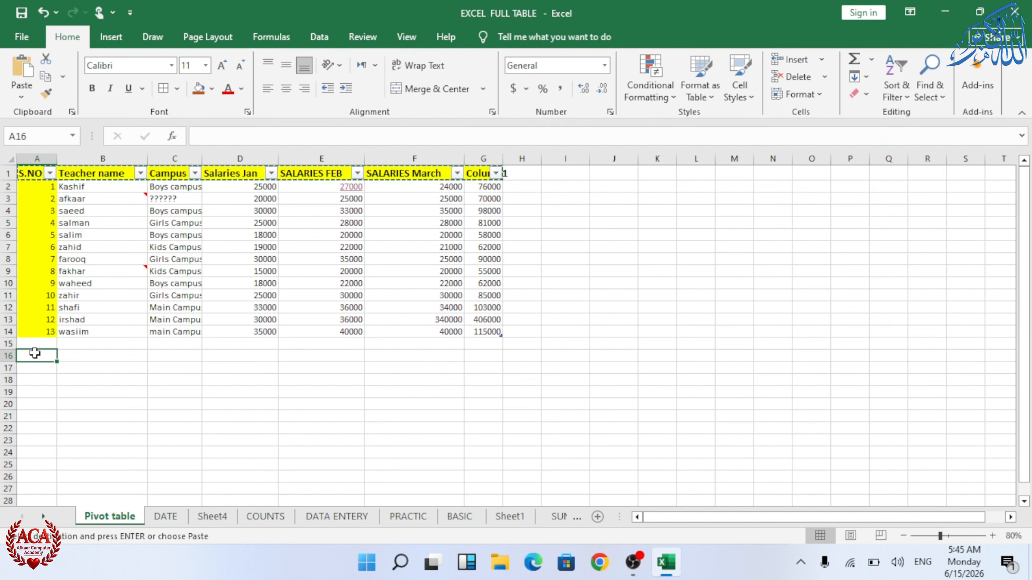
{"action": "left_click", "coordinate": [21, 96]}
{"action": "left_click", "coordinate": [58, 255]}
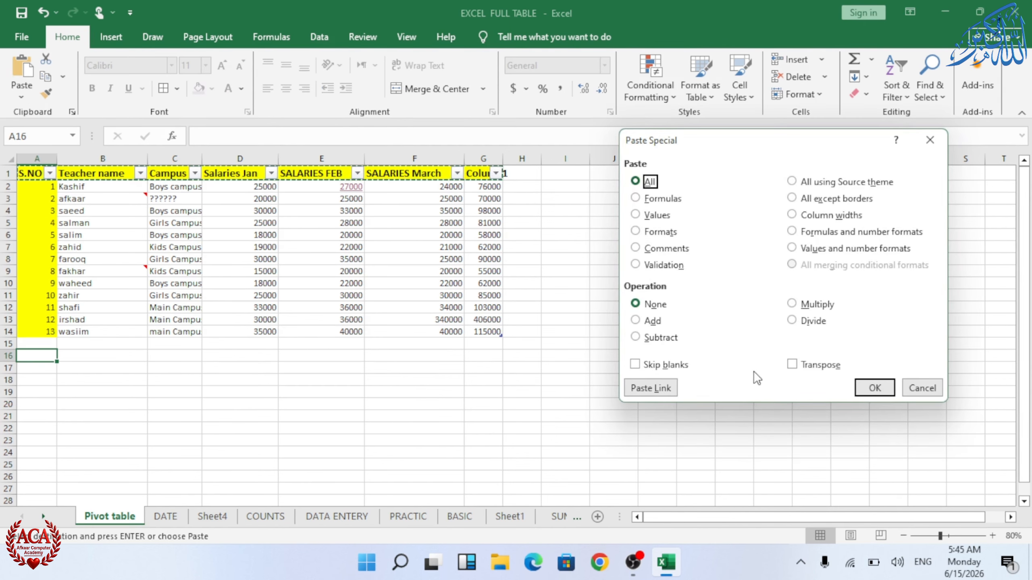
{"action": "left_click", "coordinate": [791, 365]}
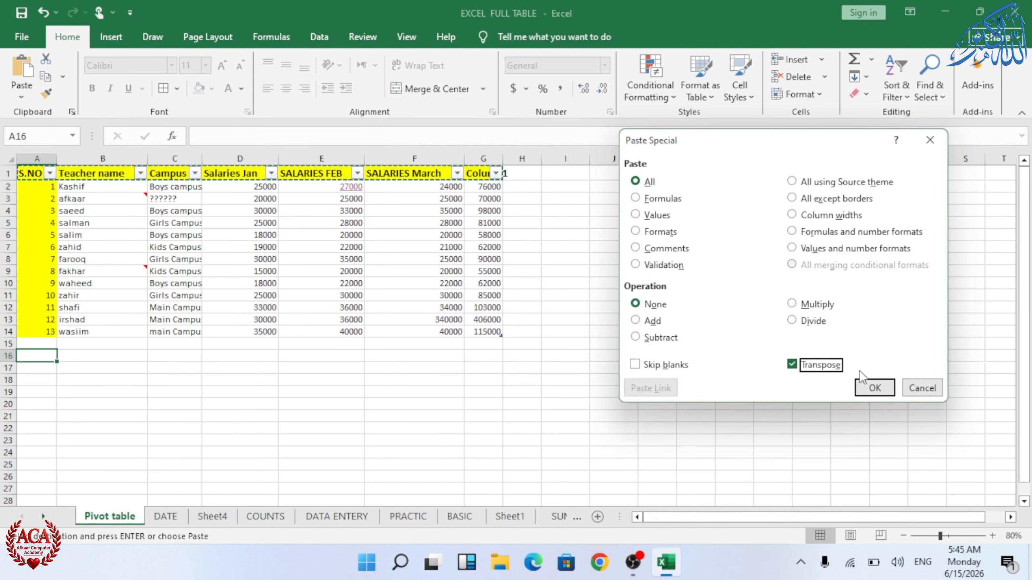
{"action": "left_click", "coordinate": [874, 386]}
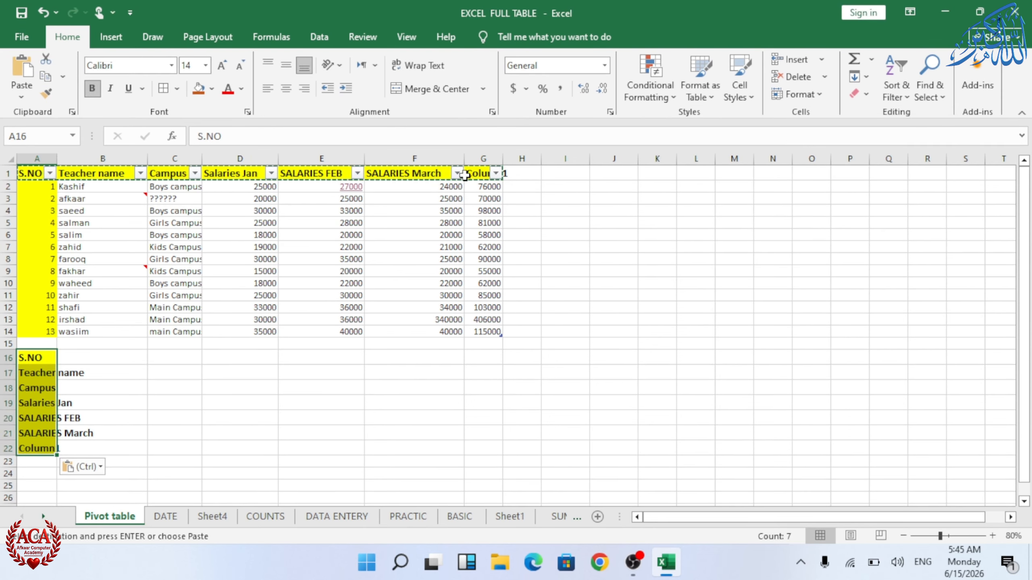
{"action": "left_click_drag", "start_coordinate": [57, 161], "coordinate": [102, 160]}
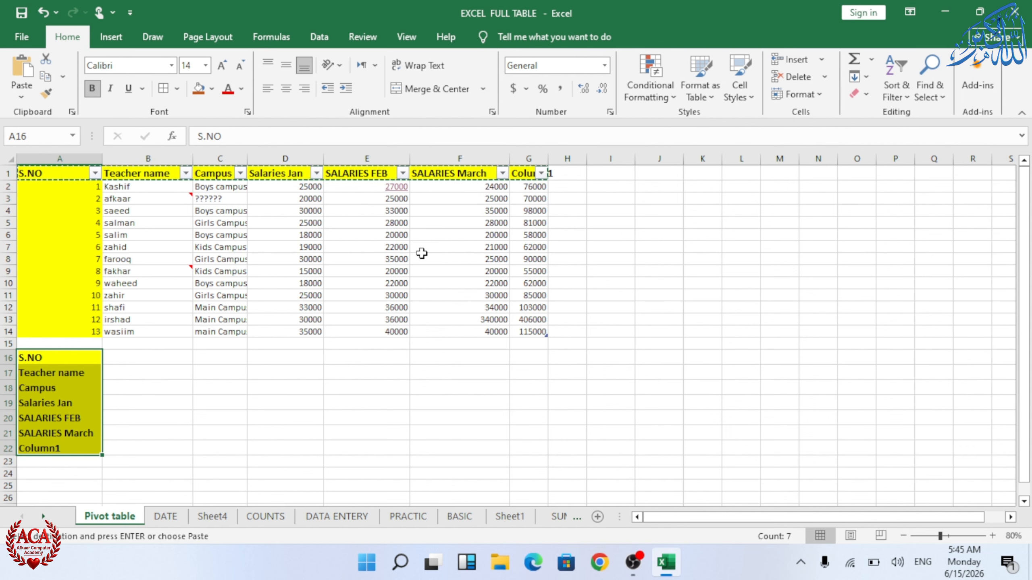
Step: Undo the widening of column A and the transposed paste in A16:A22
{"action": "key", "text": "ctrl+z"}
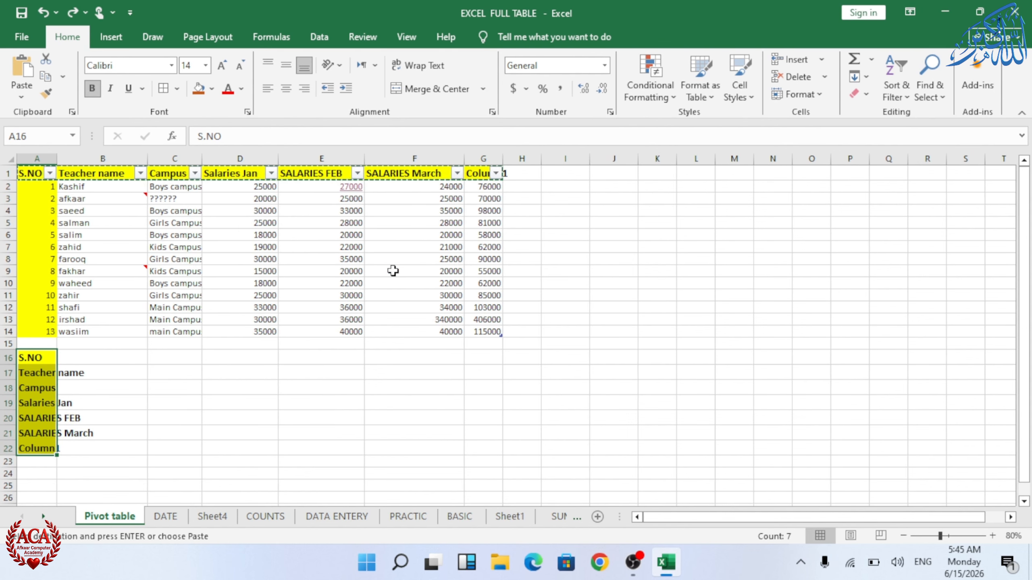
{"action": "key", "text": "ctrl+z"}
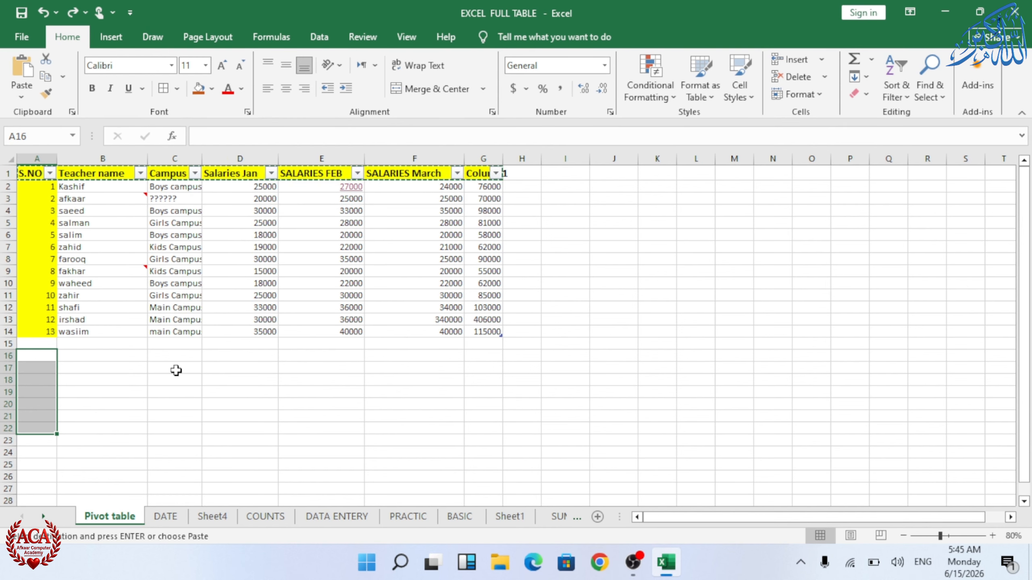
{"action": "key", "text": "ctrl+alt+v"}
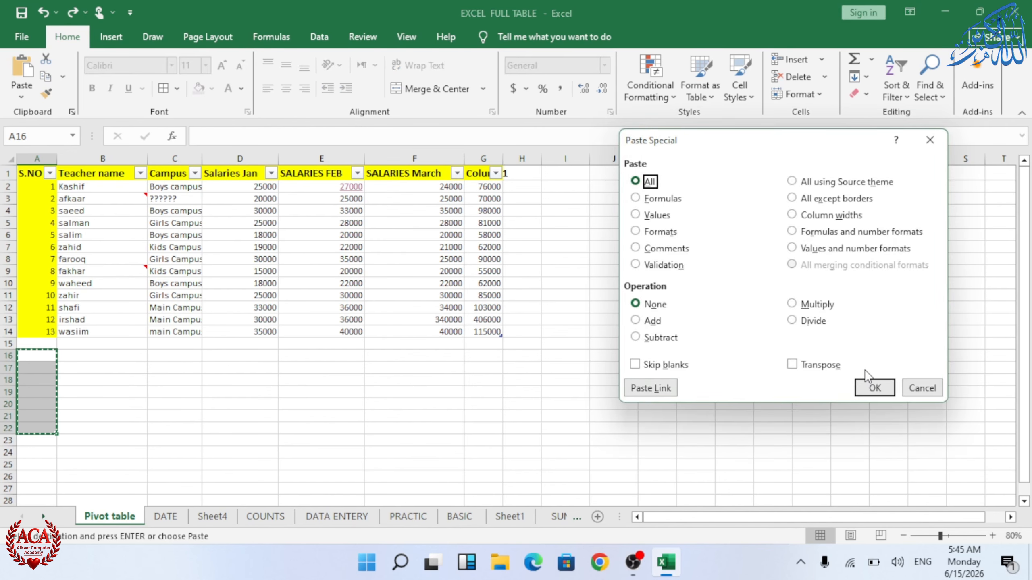
{"action": "left_click", "coordinate": [930, 389]}
{"action": "left_click", "coordinate": [928, 392]}
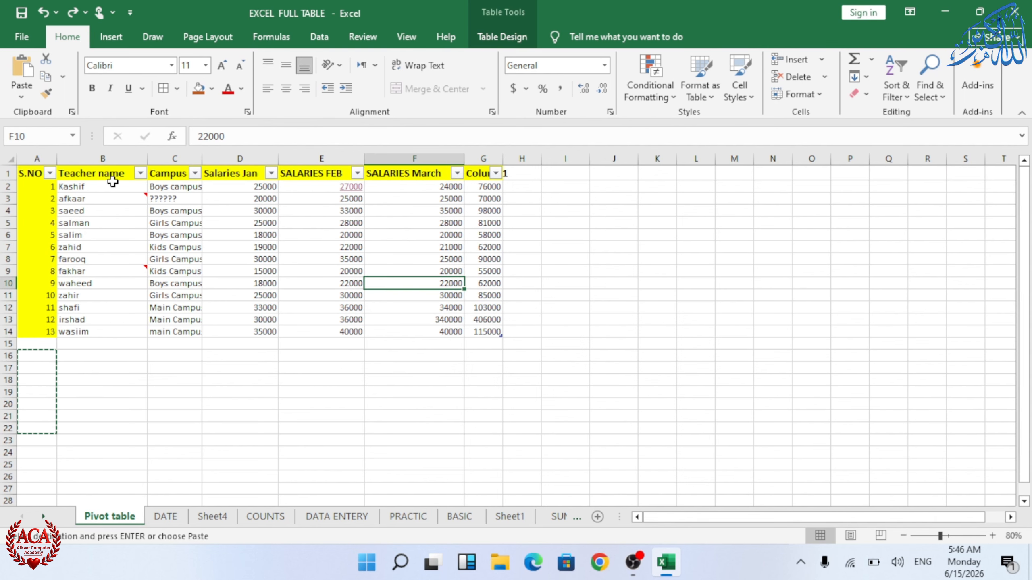
Step: Insert a hyperlink in cell B3 to the existing file Ex.mp4 in the Desktop folder
{"action": "mouse_move", "coordinate": [84, 200]}
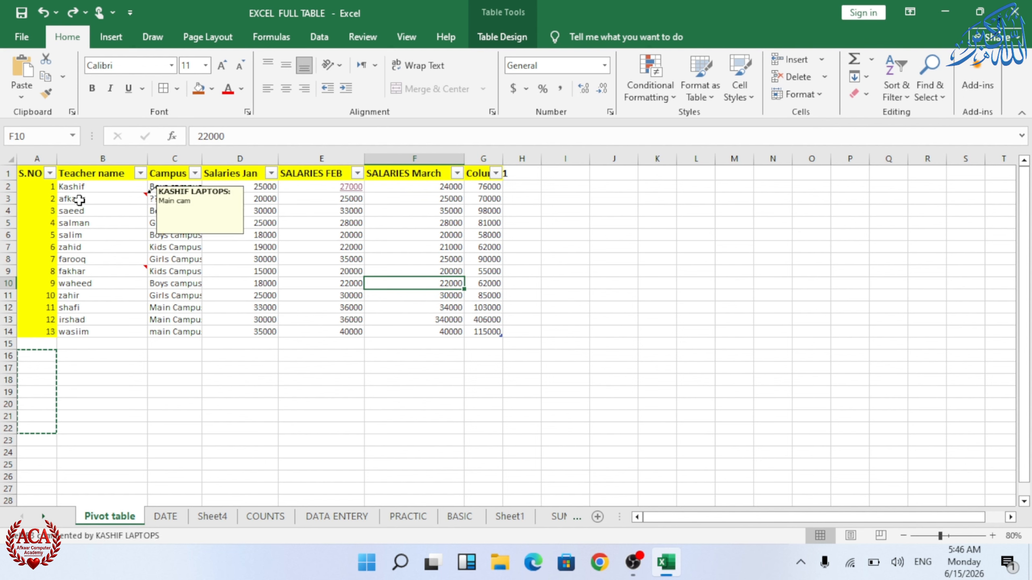
{"action": "left_click", "coordinate": [78, 200]}
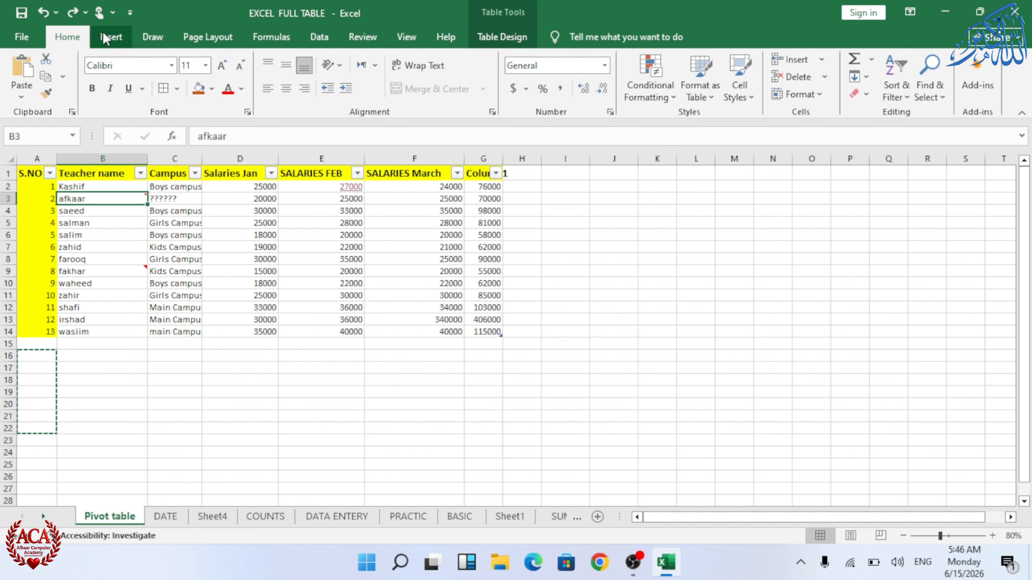
{"action": "left_click", "coordinate": [366, 42]}
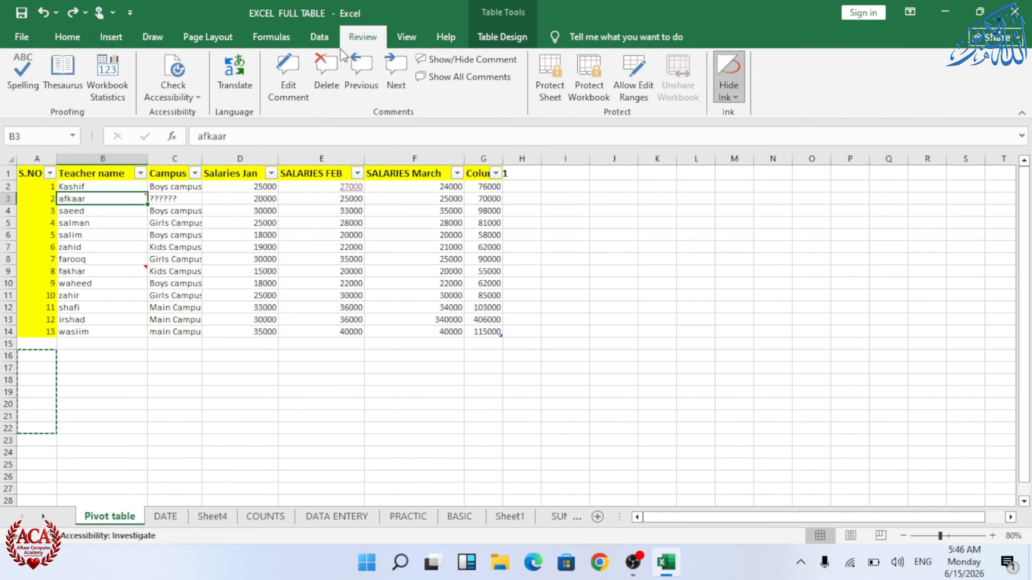
{"action": "left_click", "coordinate": [111, 38]}
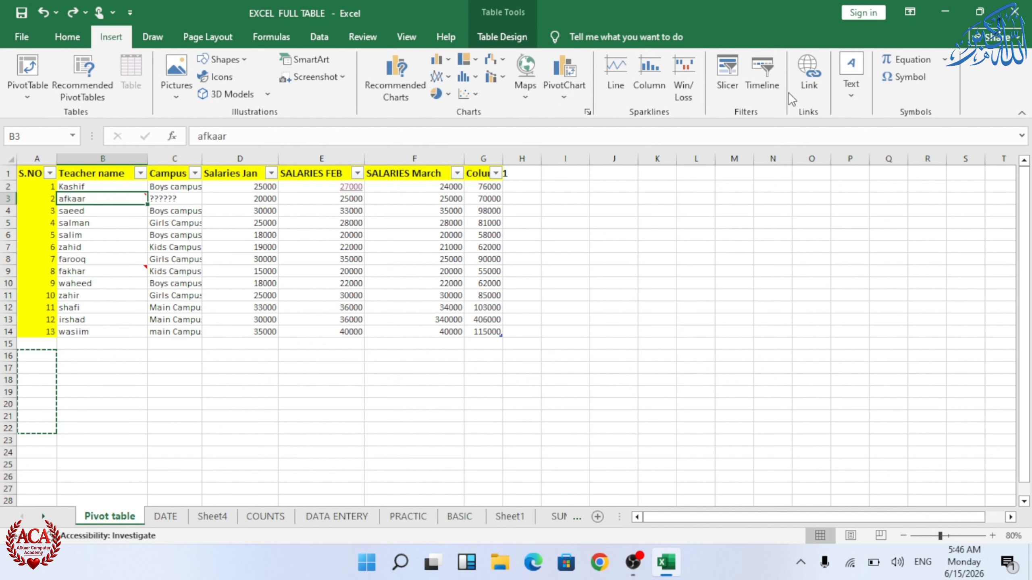
{"action": "left_click", "coordinate": [810, 81]}
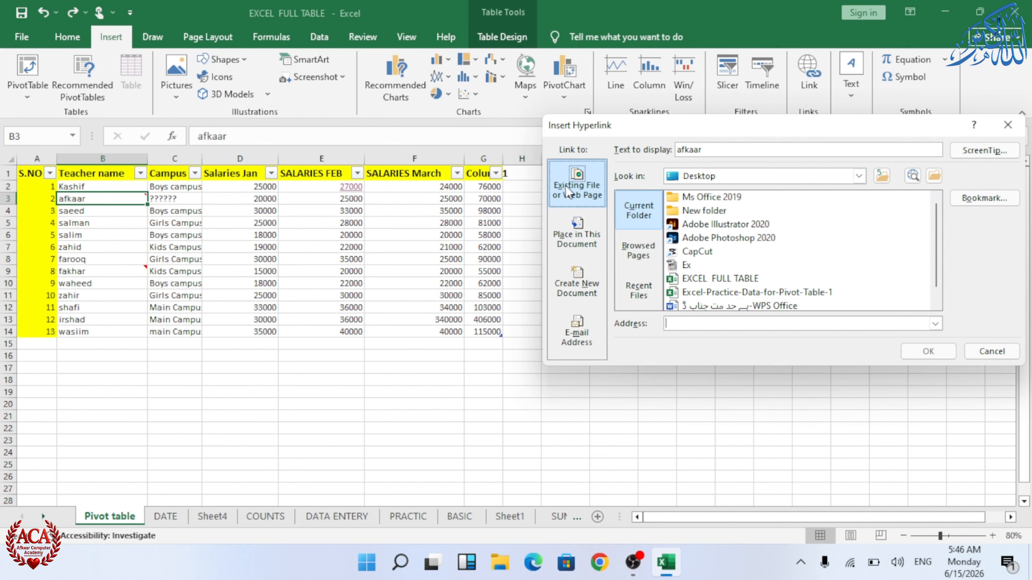
{"action": "scroll", "coordinate": [698, 261], "scroll_direction": "down", "scroll_amount": 1}
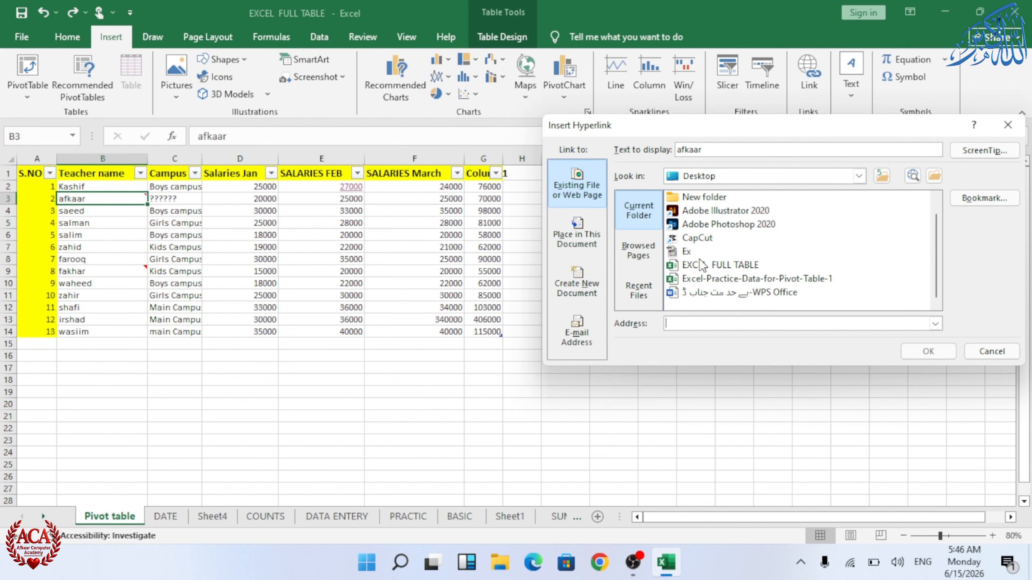
{"action": "scroll", "coordinate": [702, 264], "scroll_direction": "up", "scroll_amount": 1}
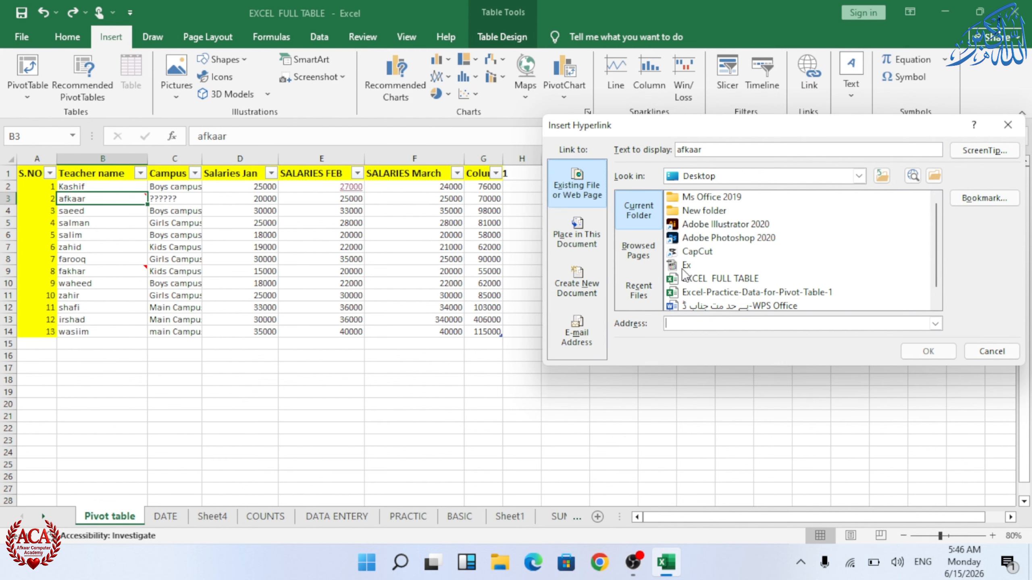
{"action": "left_click", "coordinate": [684, 269]}
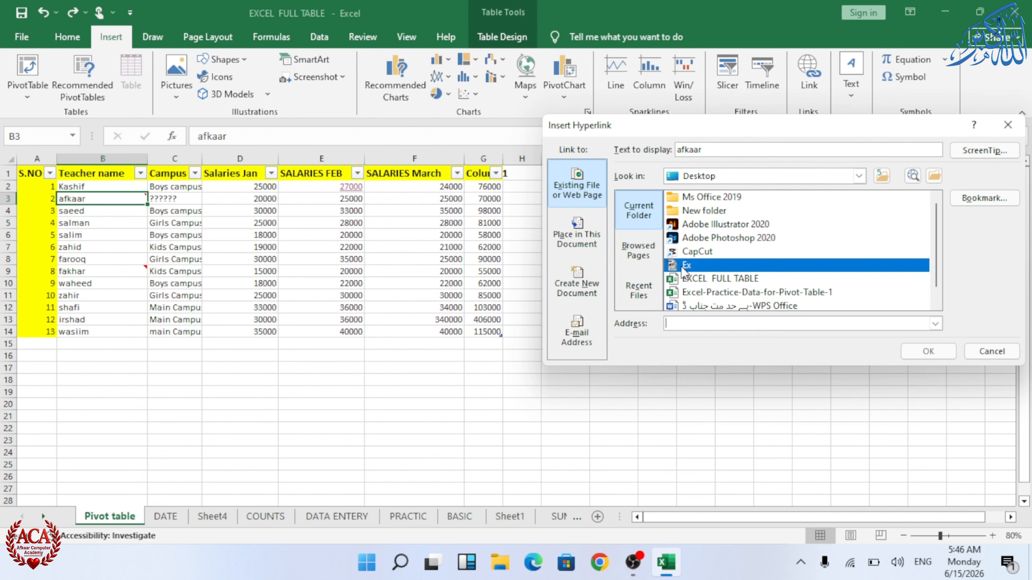
{"action": "left_click_drag", "start_coordinate": [697, 324], "coordinate": [655, 327]}
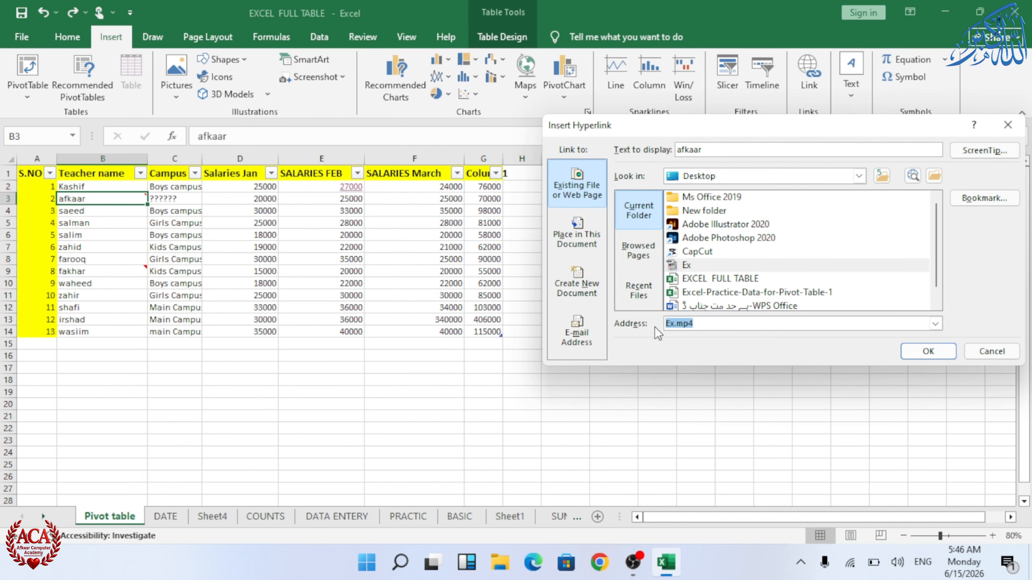
{"action": "left_click", "coordinate": [927, 351]}
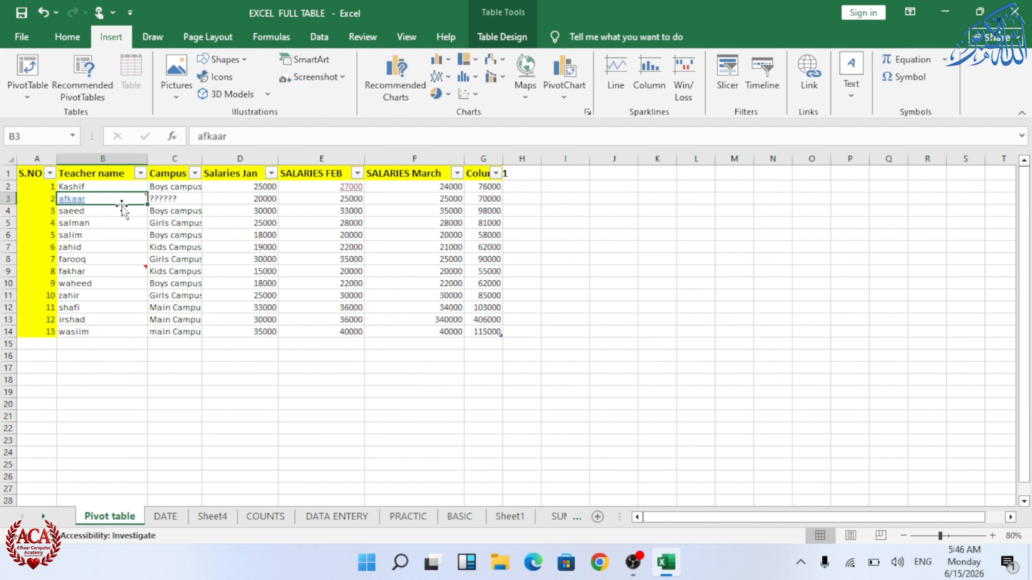
Step: Open the video linked in B3, allow the file to open, lower the player volume to 26%, and close the player
{"action": "mouse_move", "coordinate": [81, 204]}
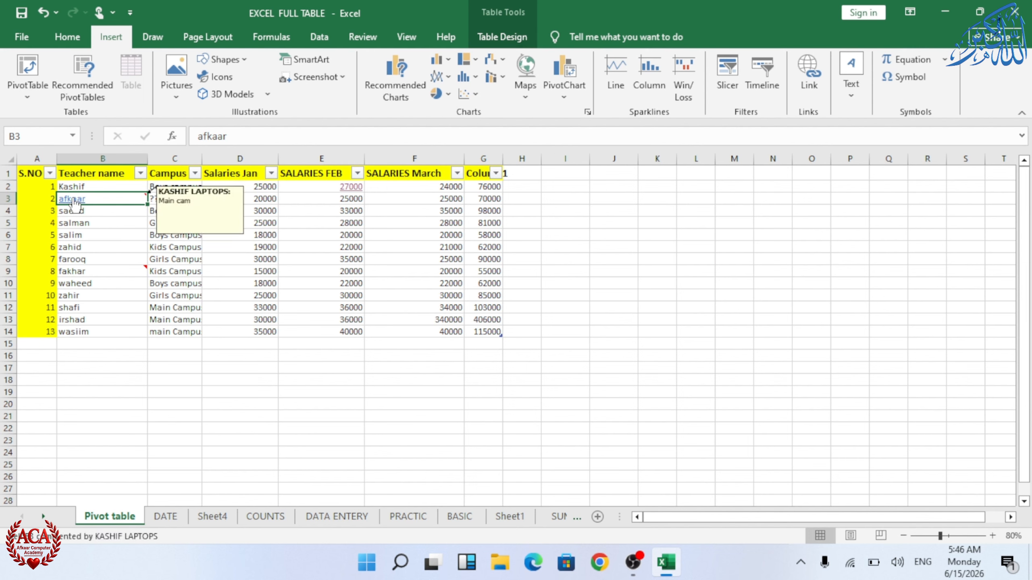
{"action": "left_click", "coordinate": [74, 202]}
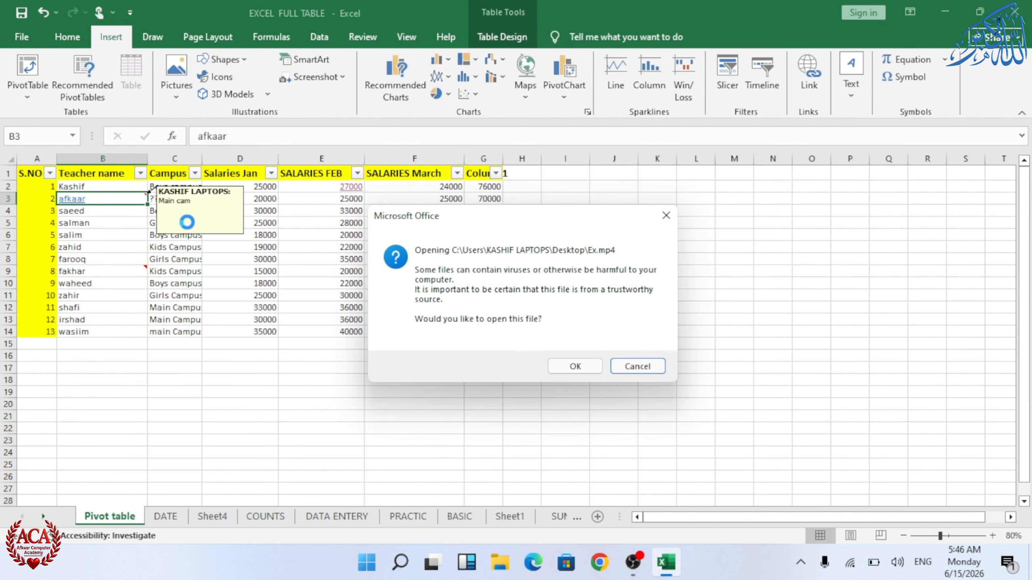
{"action": "left_click", "coordinate": [571, 369]}
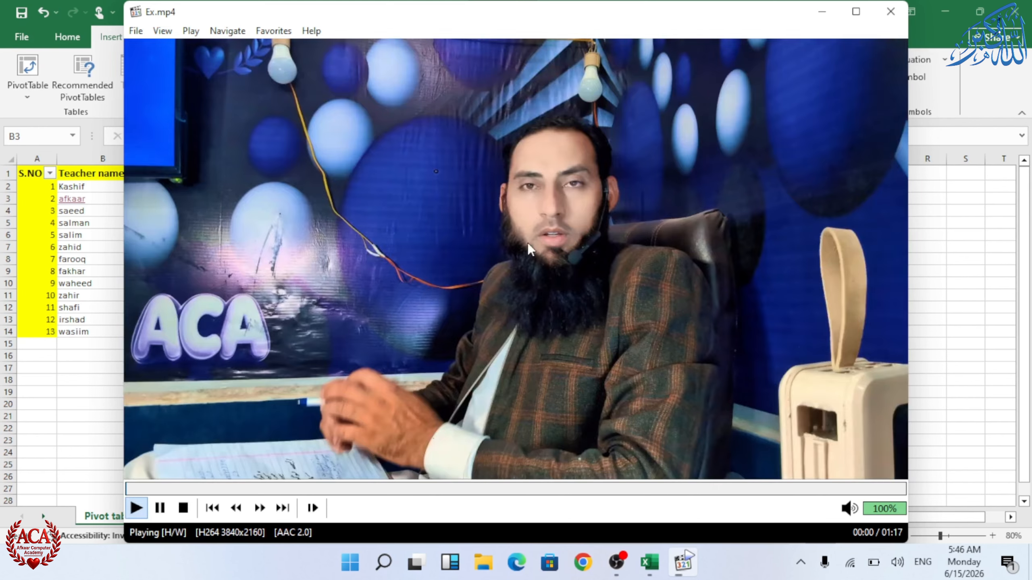
{"action": "left_click", "coordinate": [873, 509]}
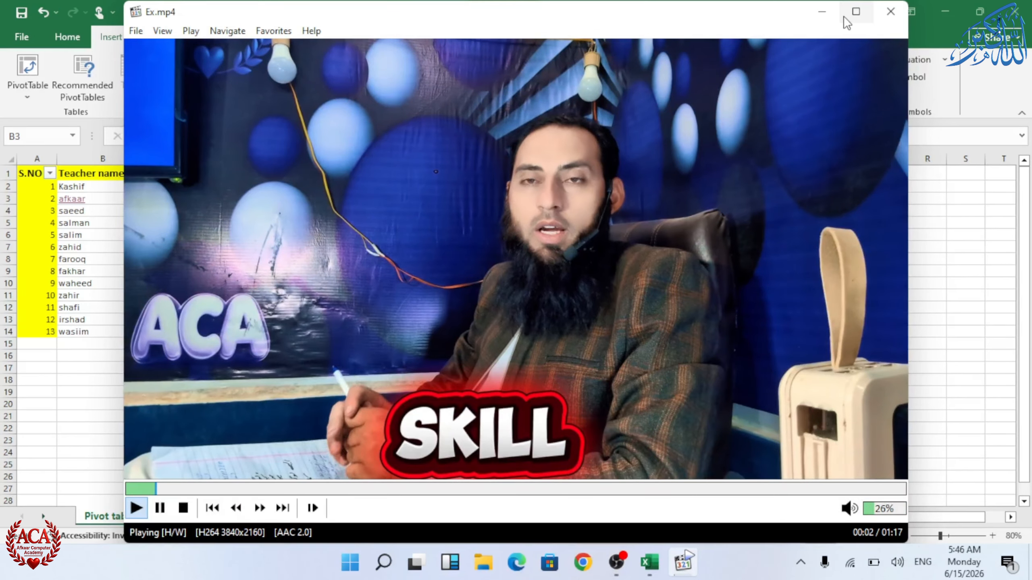
{"action": "left_click", "coordinate": [890, 11]}
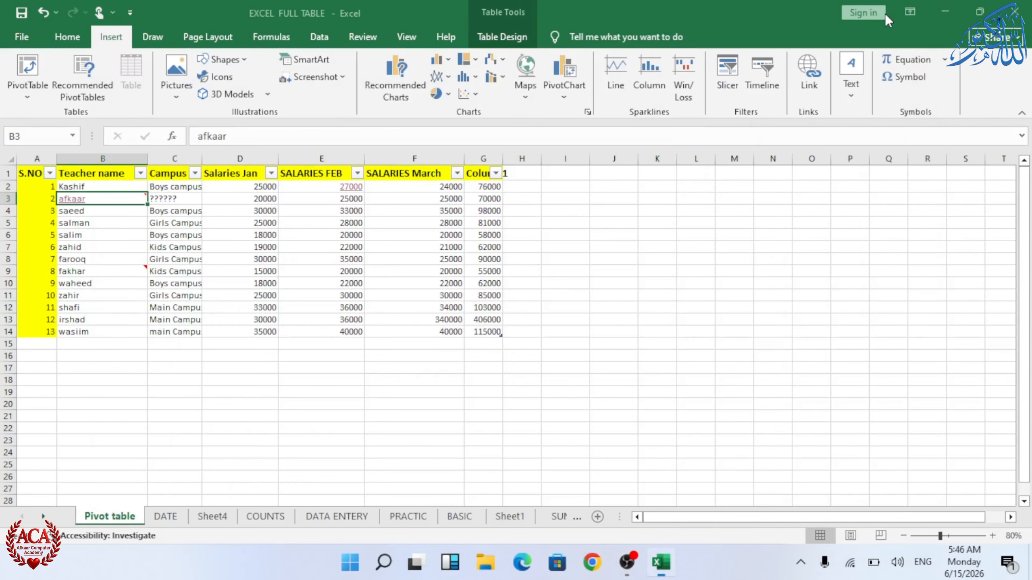
{"action": "mouse_move", "coordinate": [85, 204]}
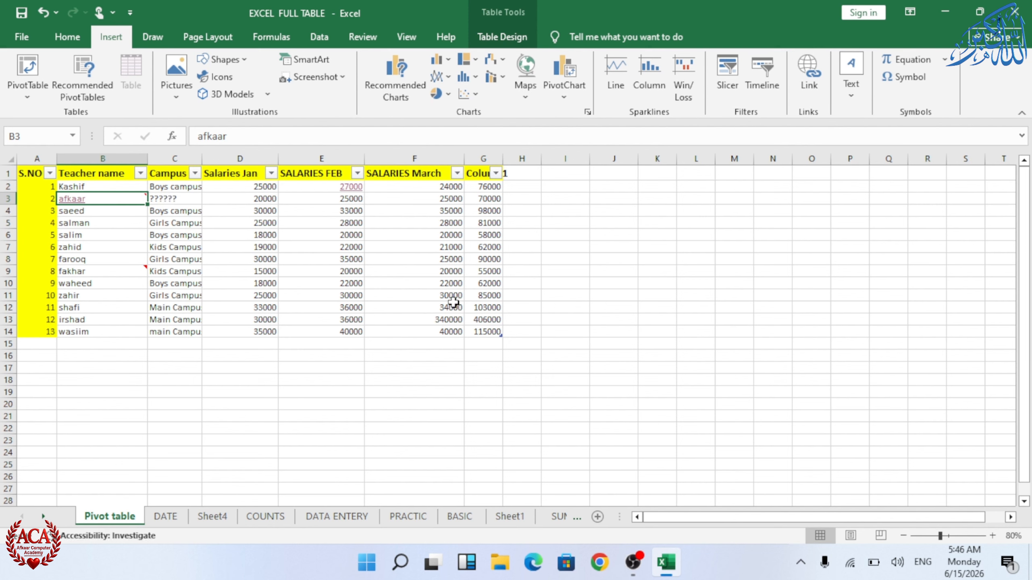
{"action": "left_click", "coordinate": [602, 295]}
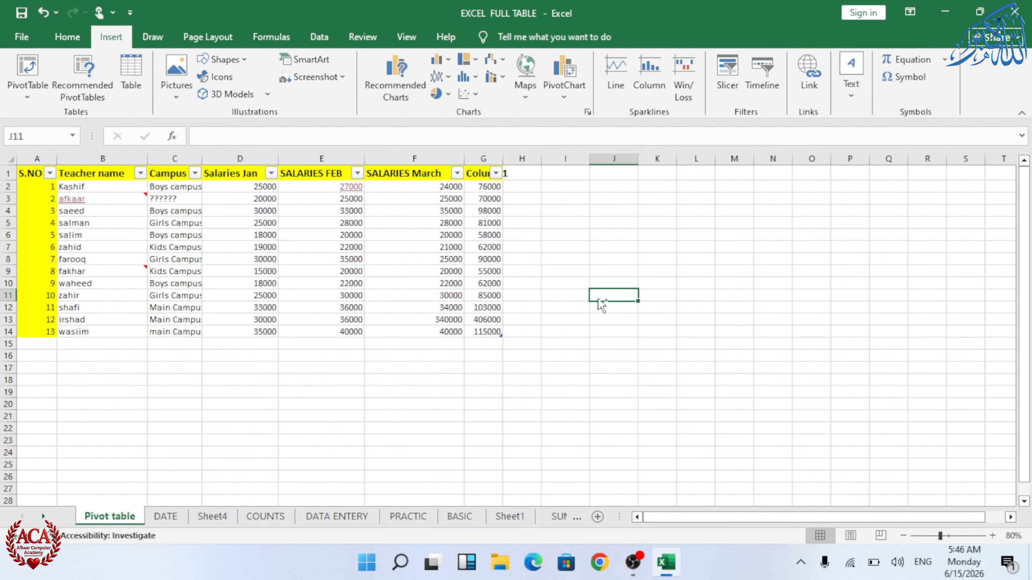
{"action": "key", "text": "ctrl+c"}
{"action": "key", "text": "ctrl+alt+v"}
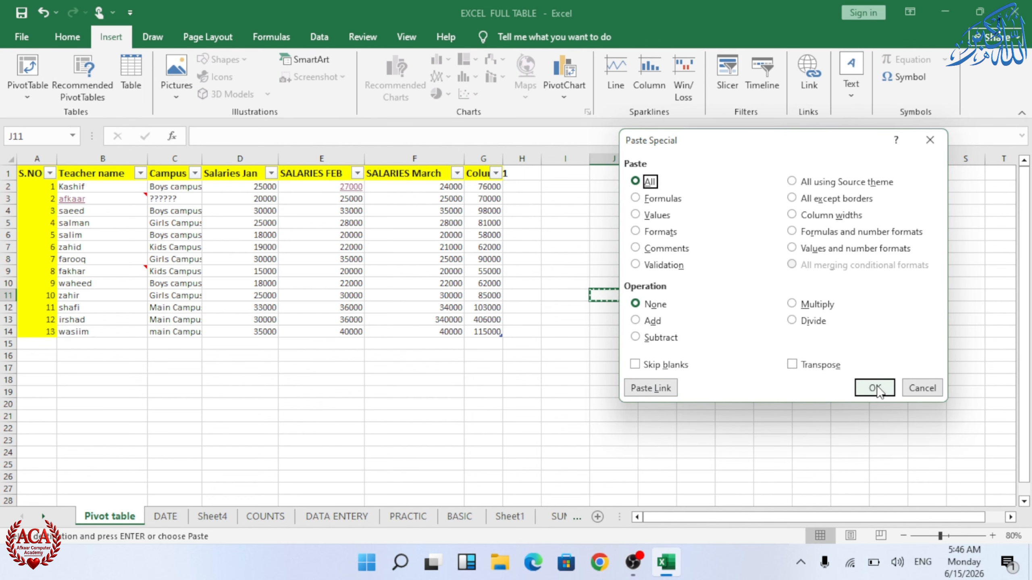
{"action": "left_click", "coordinate": [912, 389]}
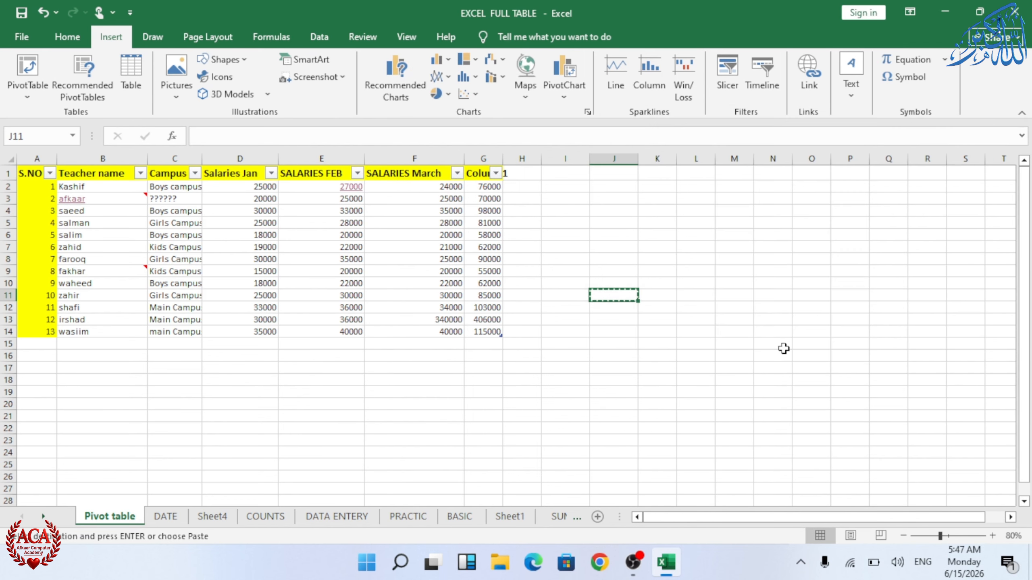
{"action": "left_click", "coordinate": [99, 200]}
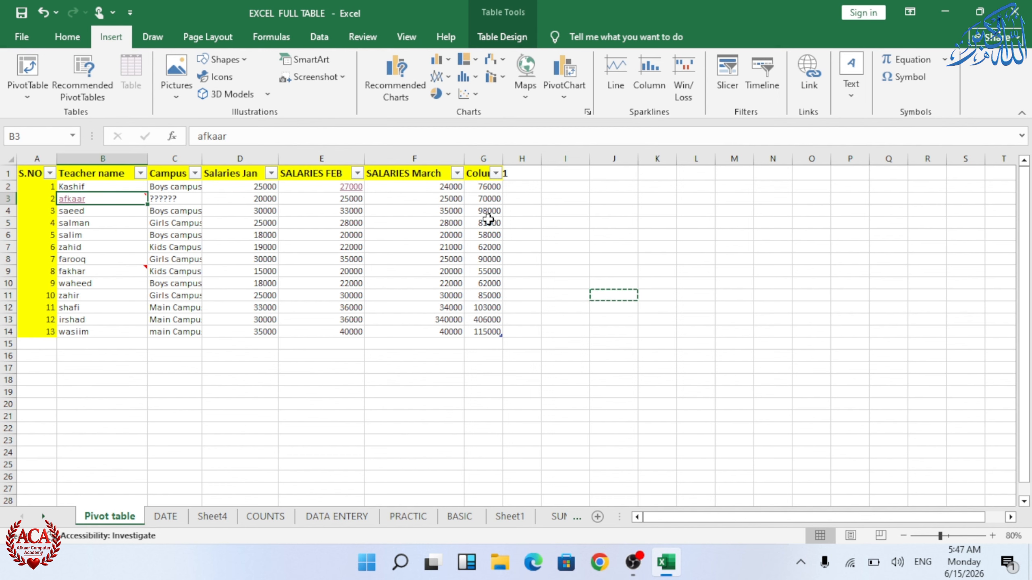
{"action": "double_click", "coordinate": [650, 236]}
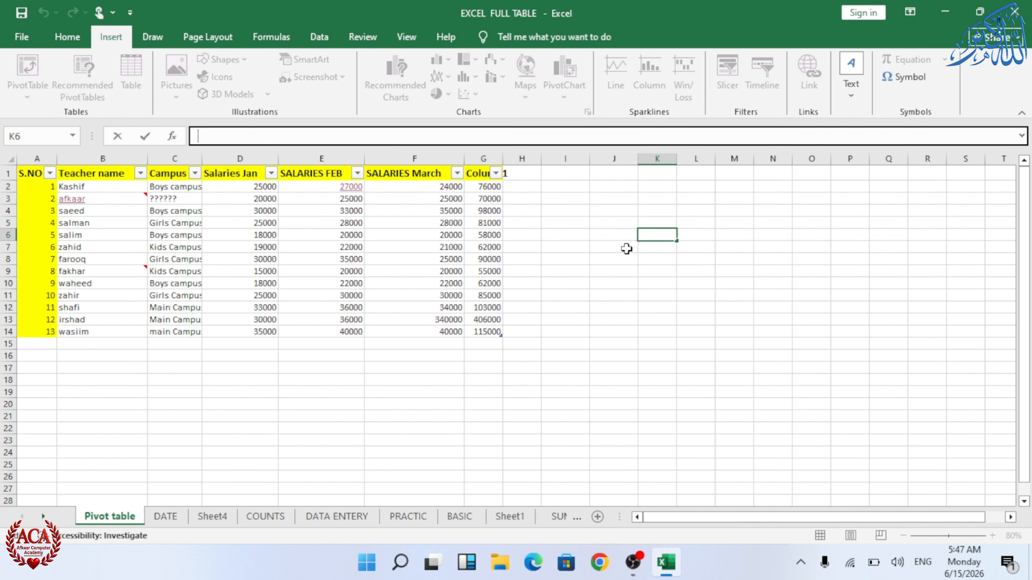
Step: Select all the data rows of the salary table, A2:G14, and copy them
{"action": "left_click", "coordinate": [79, 203]}
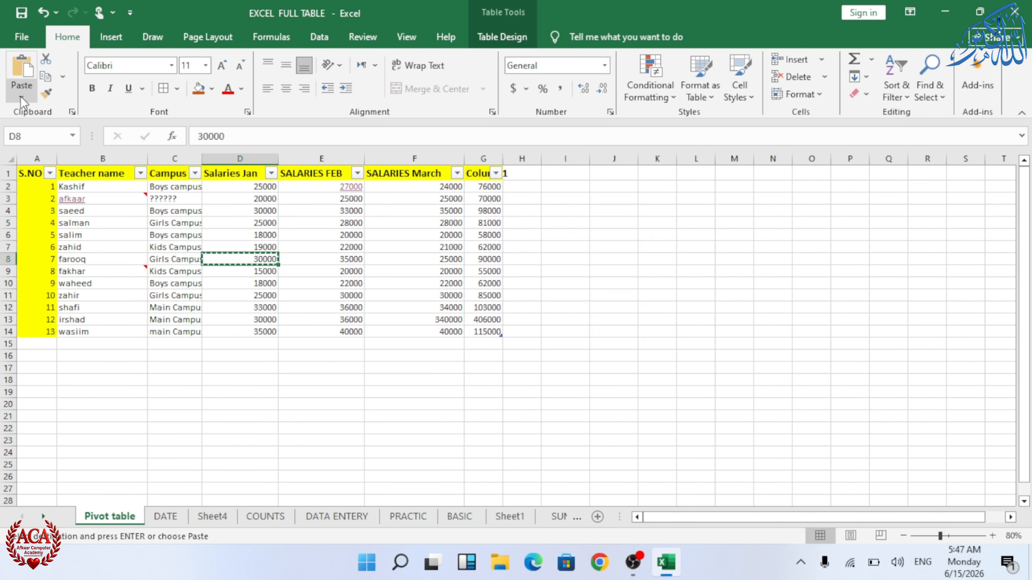
{"action": "left_click", "coordinate": [246, 222]}
{"action": "key", "text": "ctrl+a"}
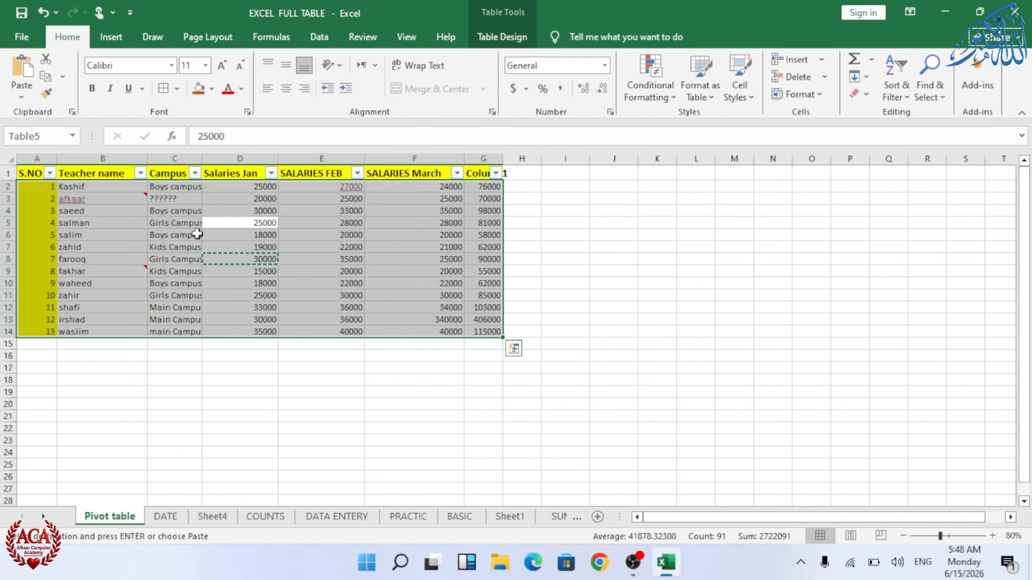
{"action": "key", "text": "ctrl+c"}
{"action": "left_click", "coordinate": [29, 94]}
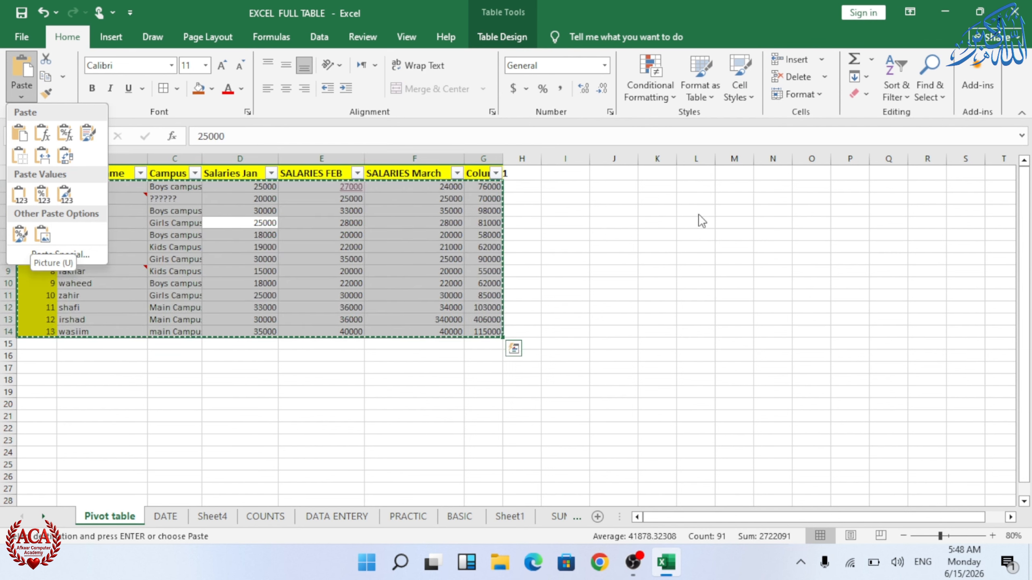
Step: Paste the copied table data as a picture at cell L2
{"action": "left_click", "coordinate": [690, 190]}
{"action": "left_click", "coordinate": [695, 187]}
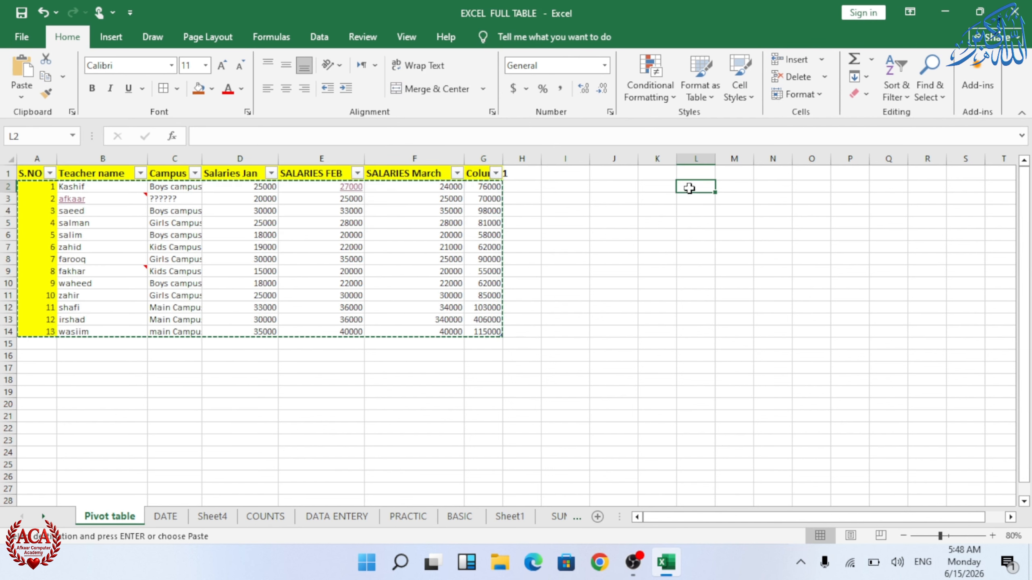
{"action": "left_click", "coordinate": [23, 92]}
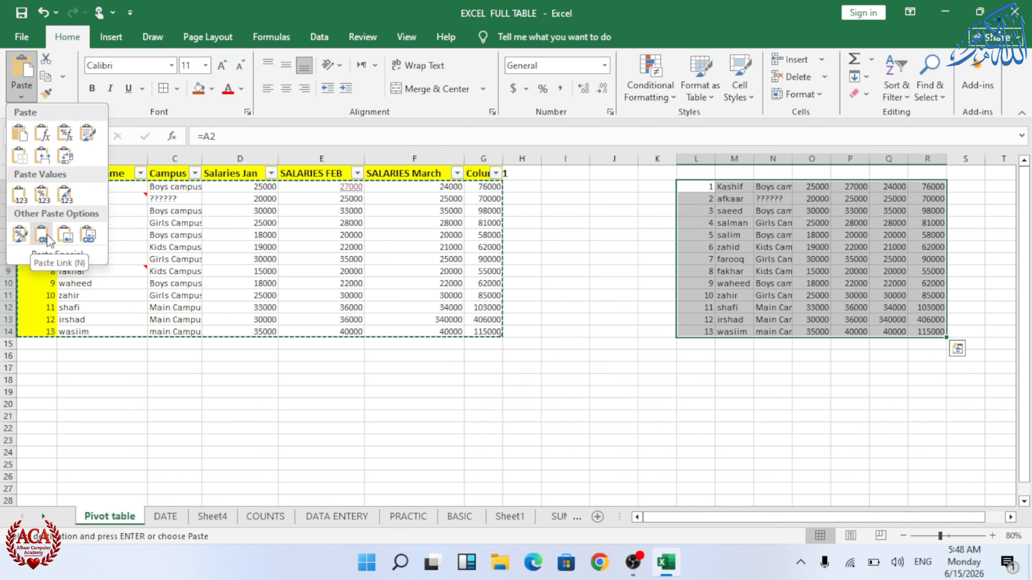
{"action": "left_click", "coordinate": [65, 234]}
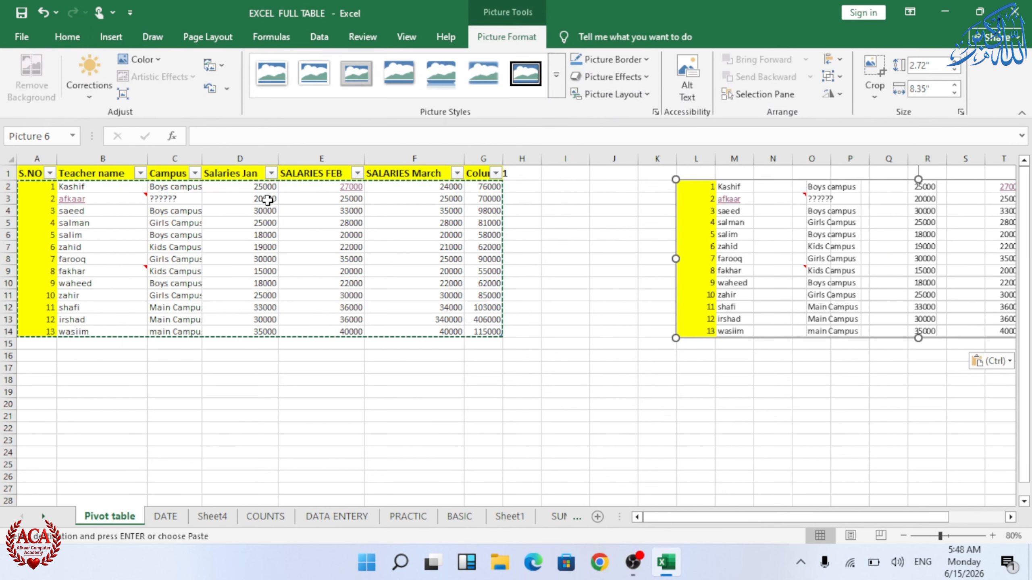
Step: Reposition and enlarge the pasted picture to 3.59" high by 11.04" wide, and delete it from the sheet
{"action": "left_click_drag", "start_coordinate": [847, 234], "coordinate": [696, 317]}
{"action": "left_click_drag", "start_coordinate": [793, 304], "coordinate": [684, 277]}
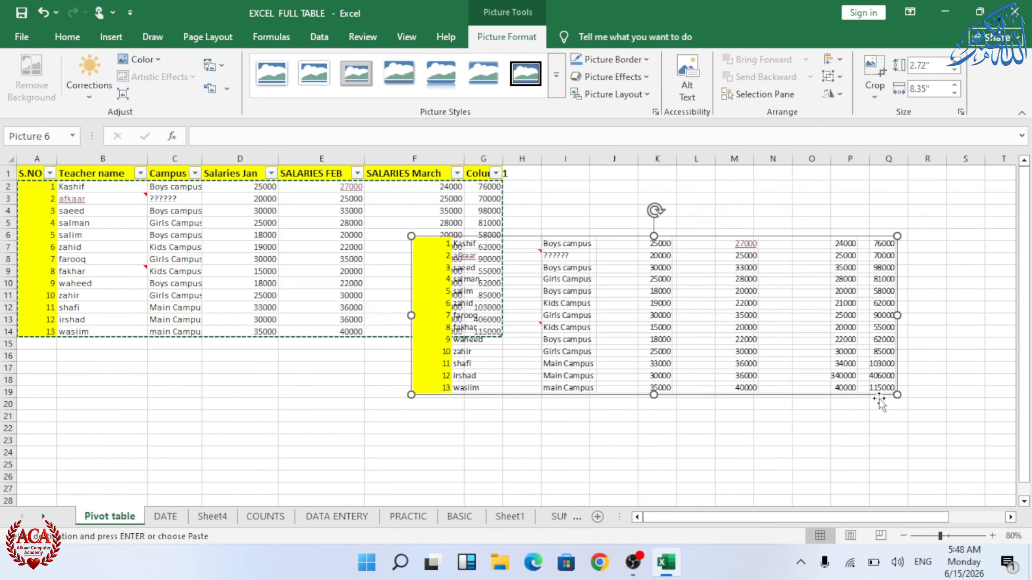
{"action": "left_click_drag", "start_coordinate": [883, 396], "coordinate": [975, 439]}
{"action": "left_click_drag", "start_coordinate": [809, 285], "coordinate": [729, 320]}
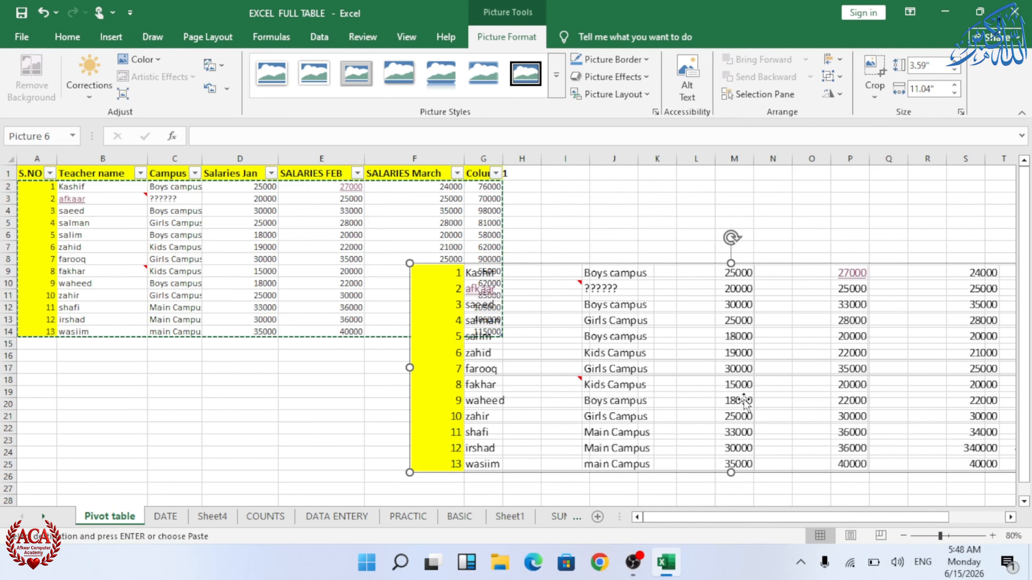
{"action": "left_click_drag", "start_coordinate": [743, 402], "coordinate": [744, 334]}
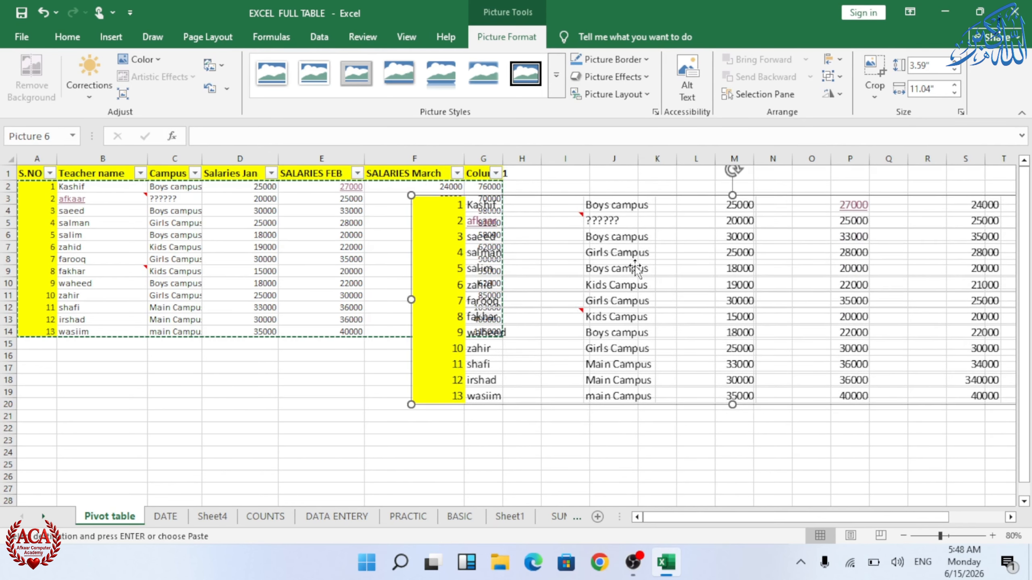
{"action": "left_click_drag", "start_coordinate": [667, 288], "coordinate": [574, 356]}
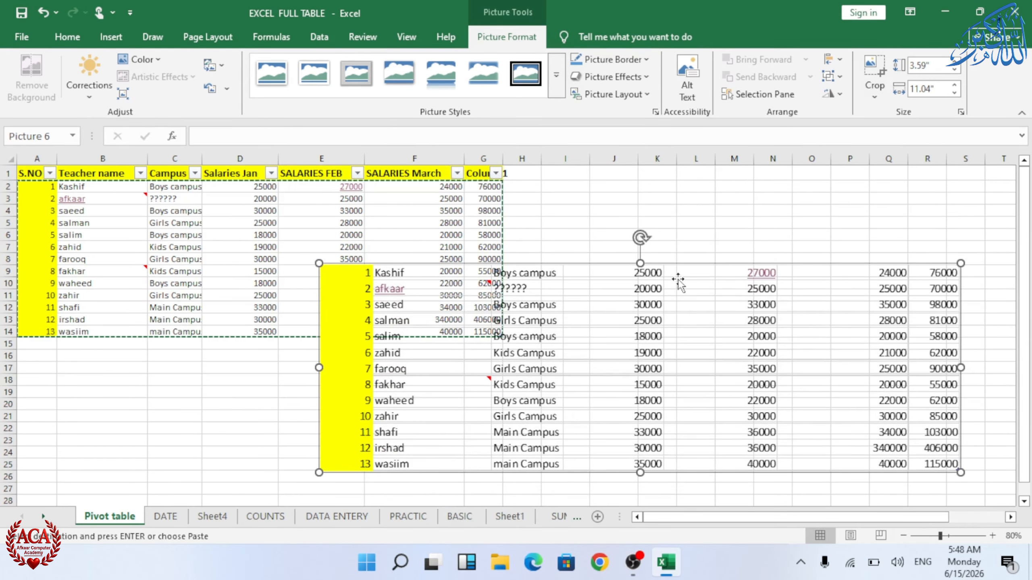
{"action": "key", "text": "Delete"}
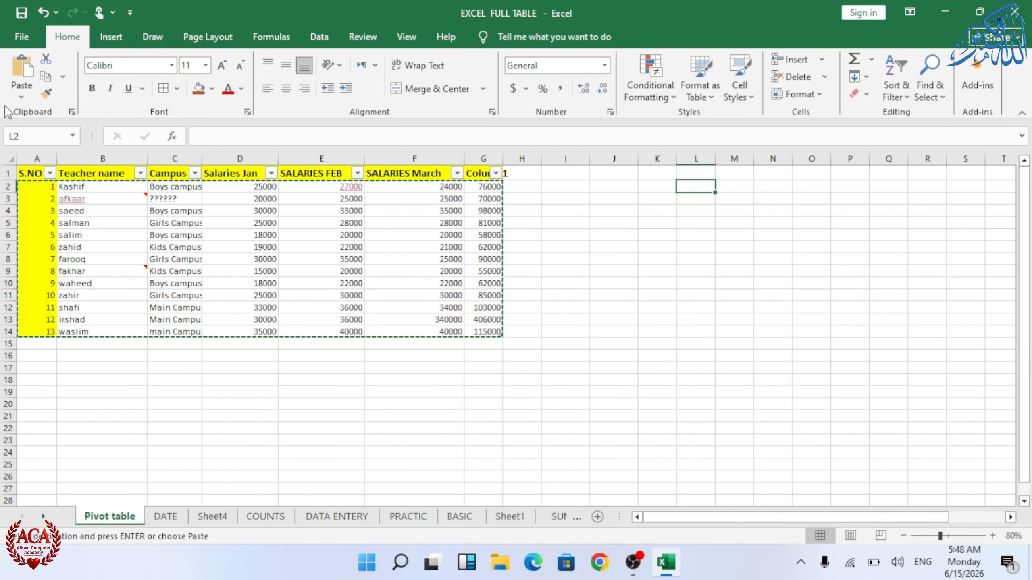
Step: Examine the Paste Special options for the copied table data at L2 and close the dialog without pasting
{"action": "left_click", "coordinate": [21, 96]}
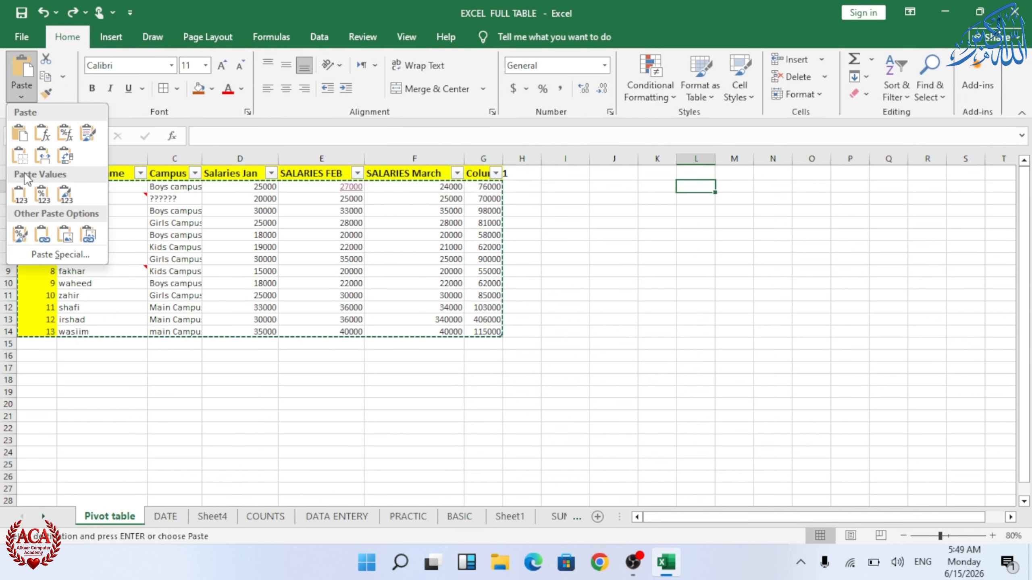
{"action": "left_click", "coordinate": [60, 254]}
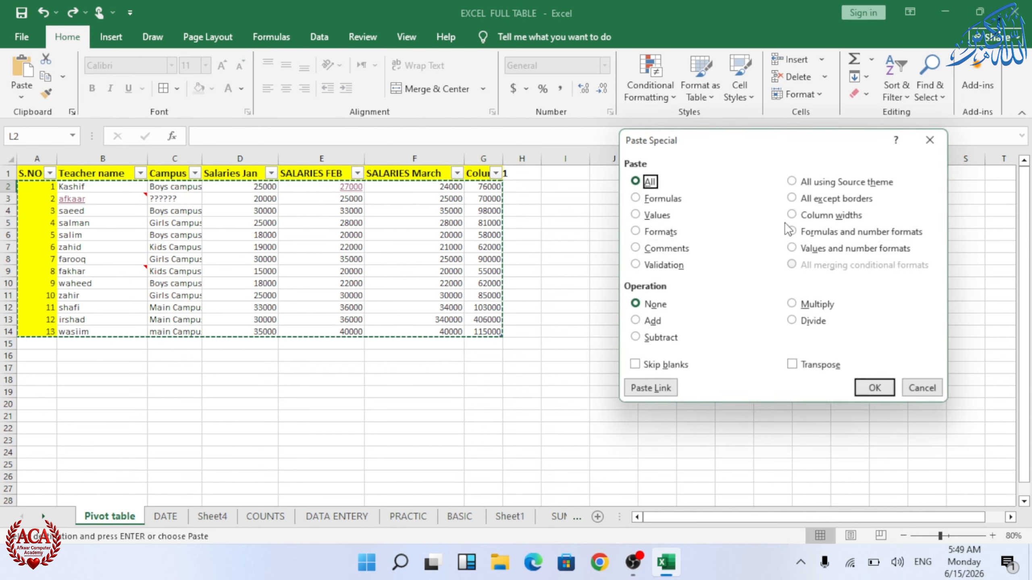
{"action": "left_click", "coordinate": [929, 140]}
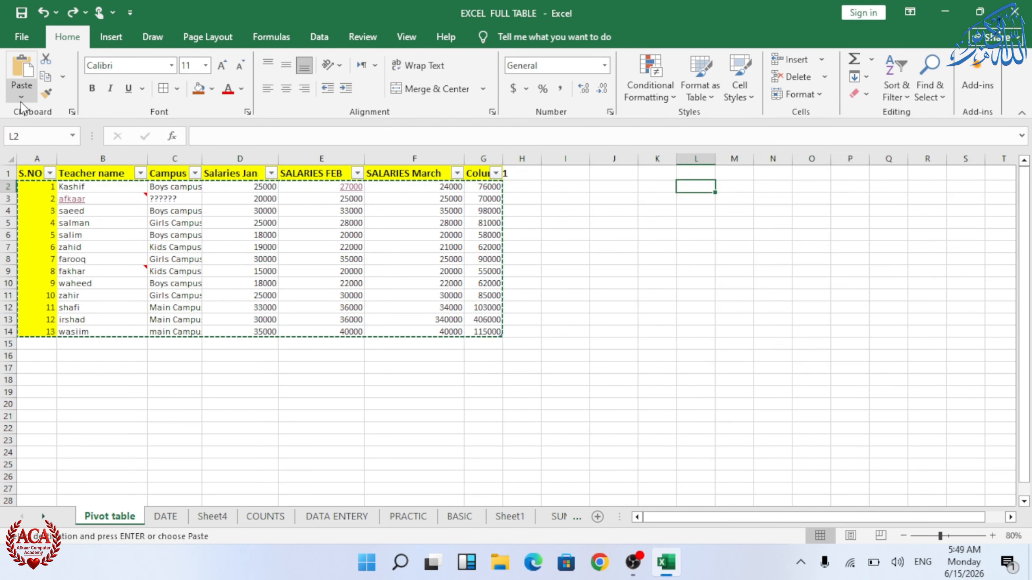